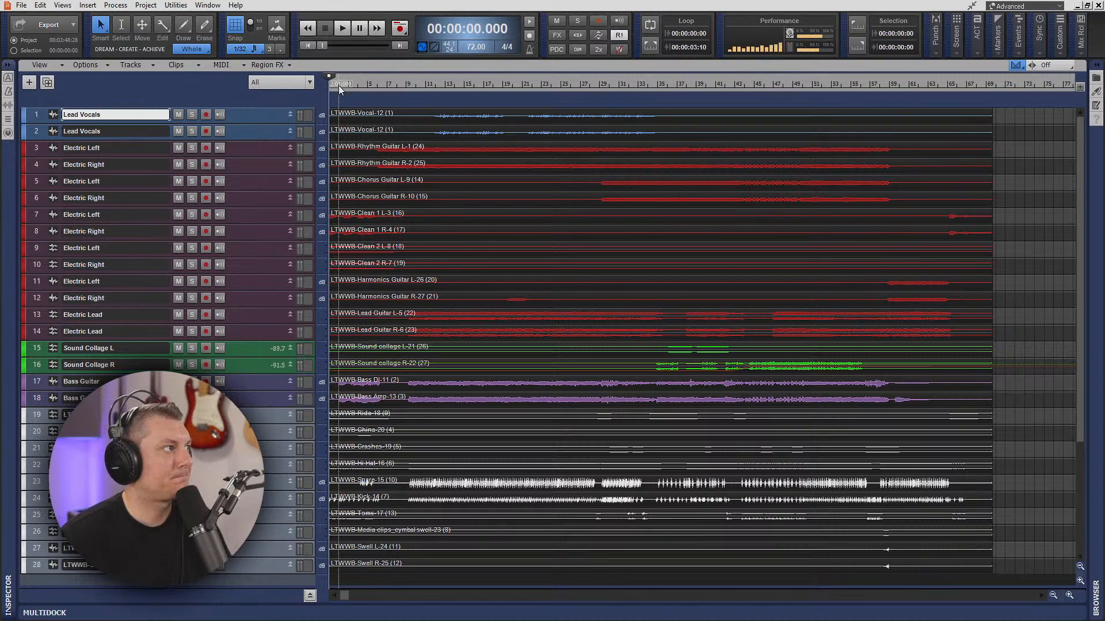
- Start playback, enlarge the two Bass Guitar tracks and show their volume automation lanes
{"action": "key", "text": "space"}
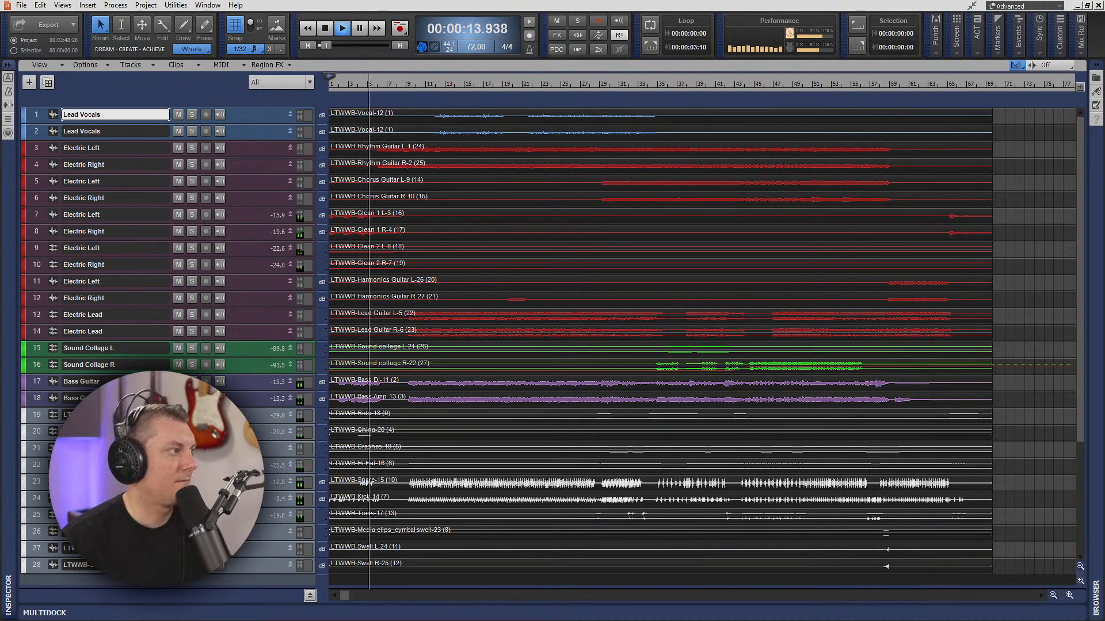
{"action": "left_click_drag", "start_coordinate": [251, 408], "coordinate": [270, 441]}
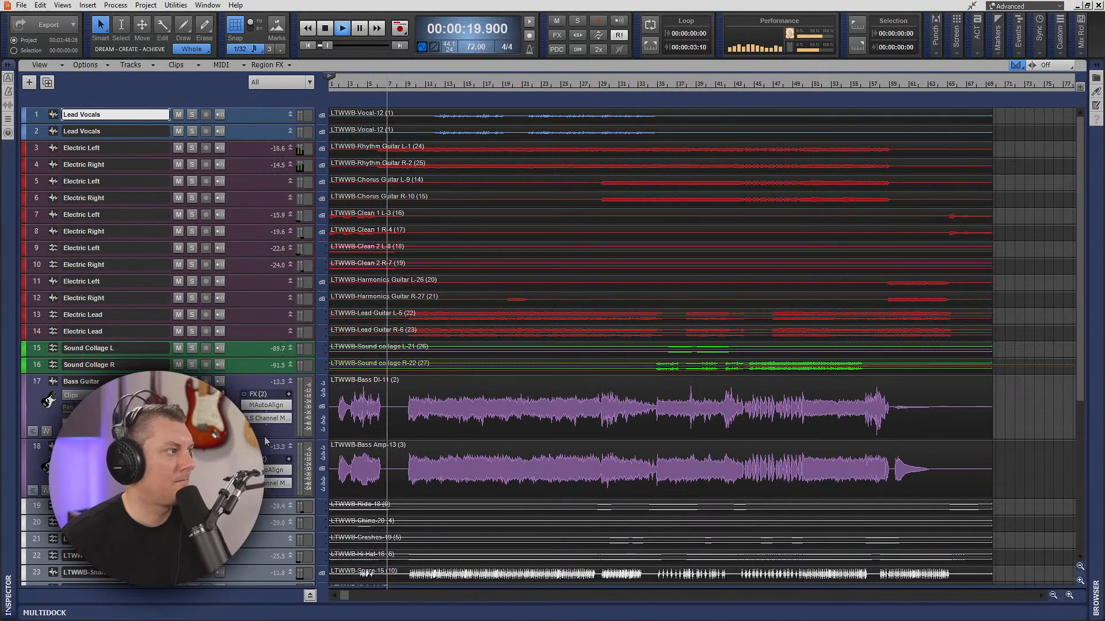
{"action": "left_click", "coordinate": [46, 431]}
{"action": "left_click", "coordinate": [47, 519]}
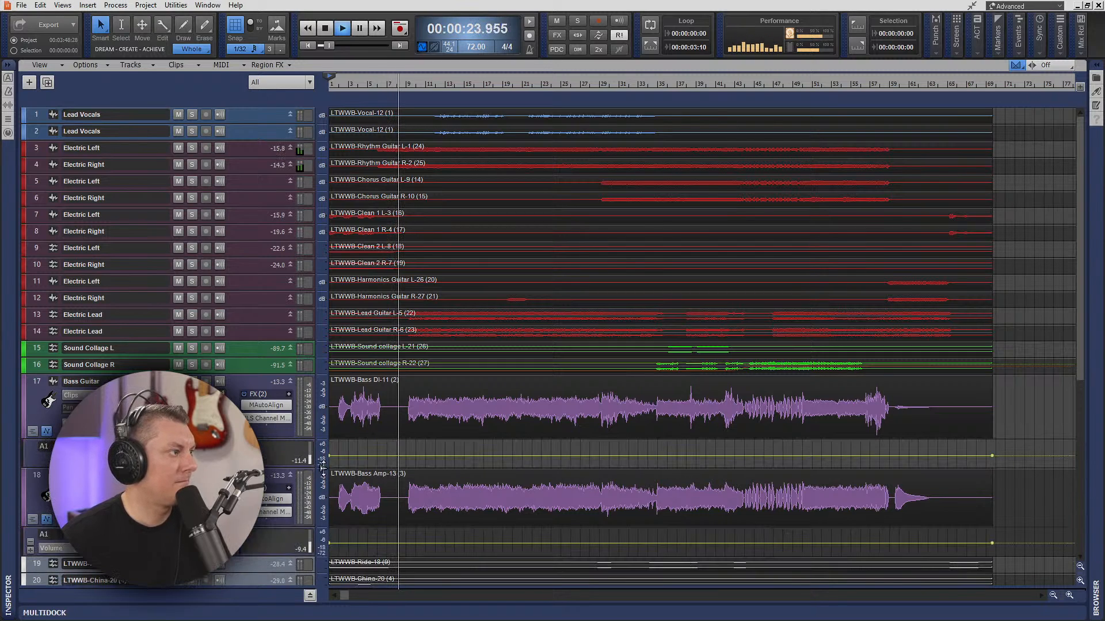
- Lower the intro volume automation before about bar 8 to -18.1 dB on the Bass DI and -15.1 dB on the Bass Amp track
{"action": "double_click", "coordinate": [404, 454]}
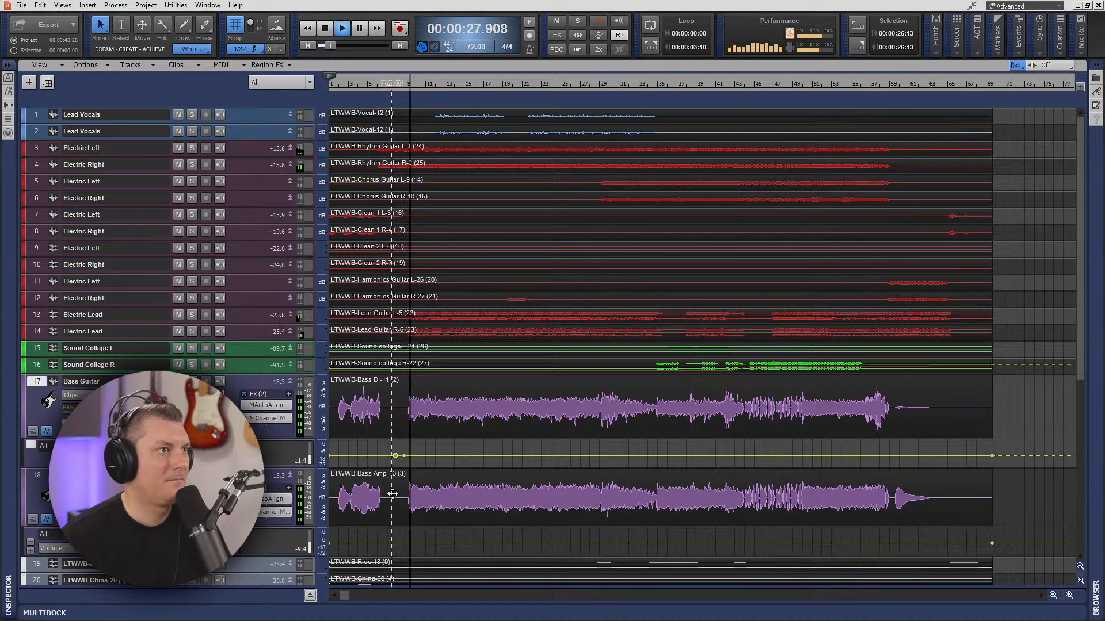
{"action": "double_click", "coordinate": [406, 543]}
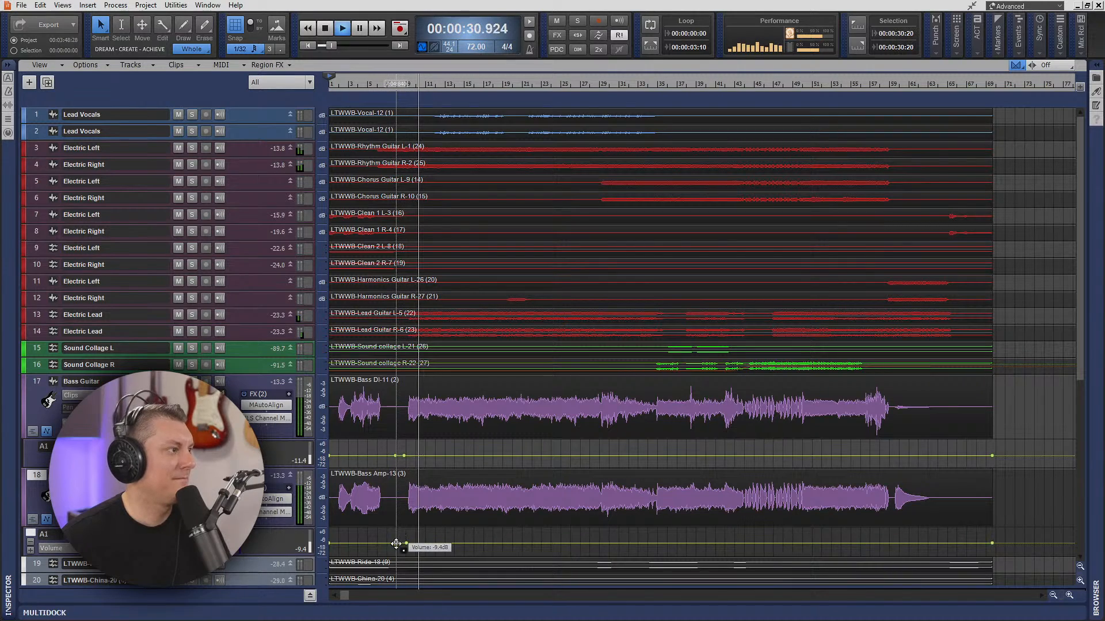
{"action": "middle_click", "coordinate": [367, 455]}
{"action": "left_click", "coordinate": [356, 448]}
{"action": "left_click_drag", "start_coordinate": [360, 456], "coordinate": [355, 458]}
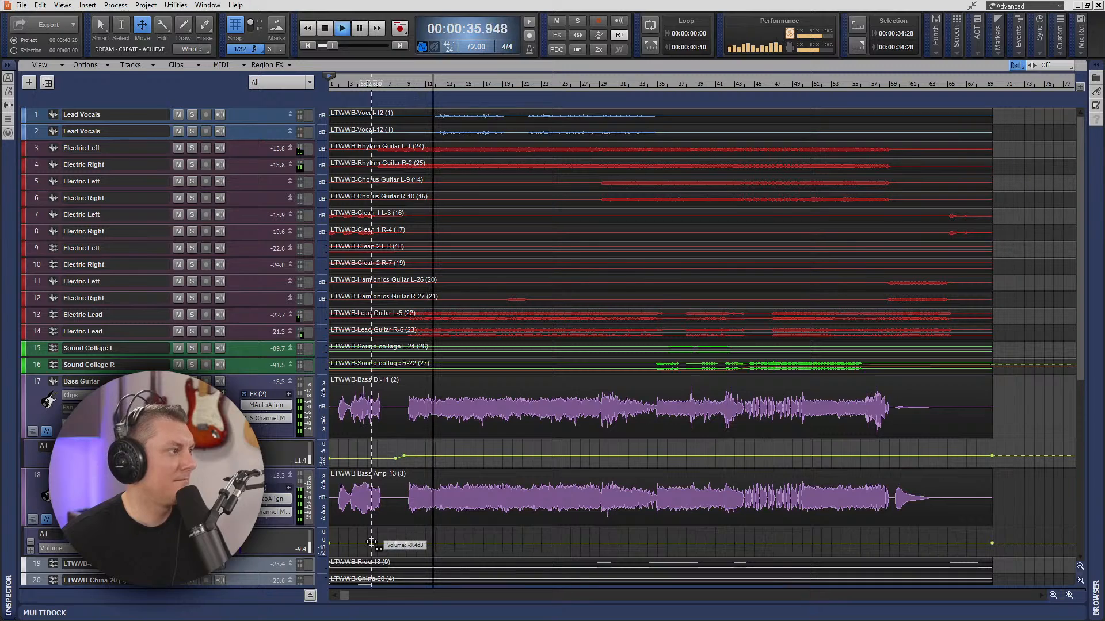
{"action": "left_click_drag", "start_coordinate": [371, 543], "coordinate": [371, 544]}
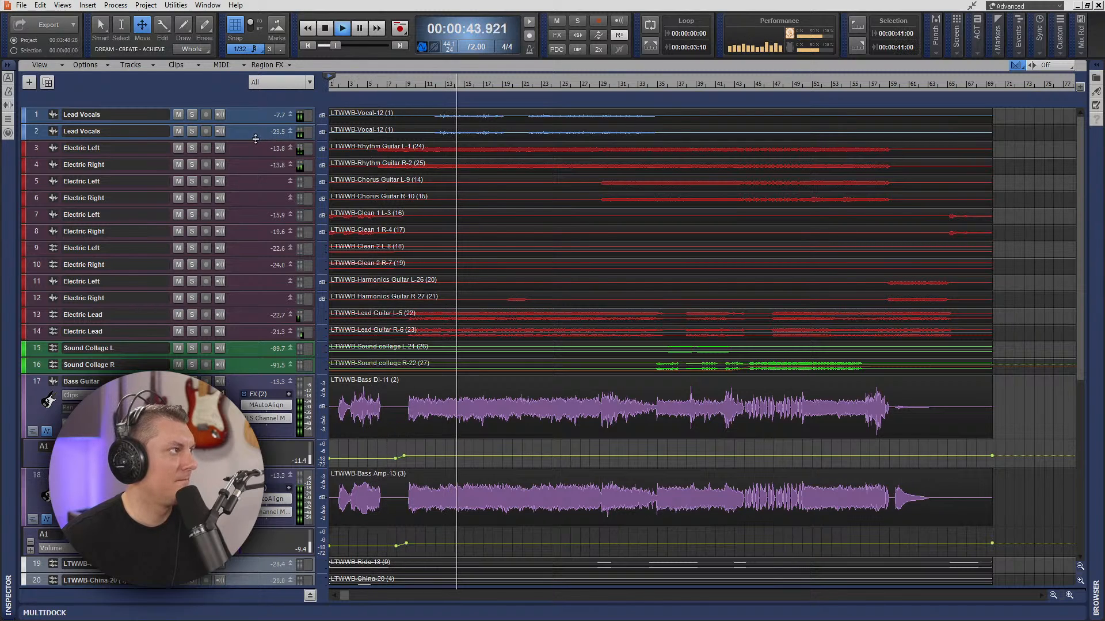
- Enlarge both Lead Vocals tracks and set the first one's NLS Channel drive to 12 and output to 1.5
{"action": "left_click_drag", "start_coordinate": [254, 140], "coordinate": [241, 233]}
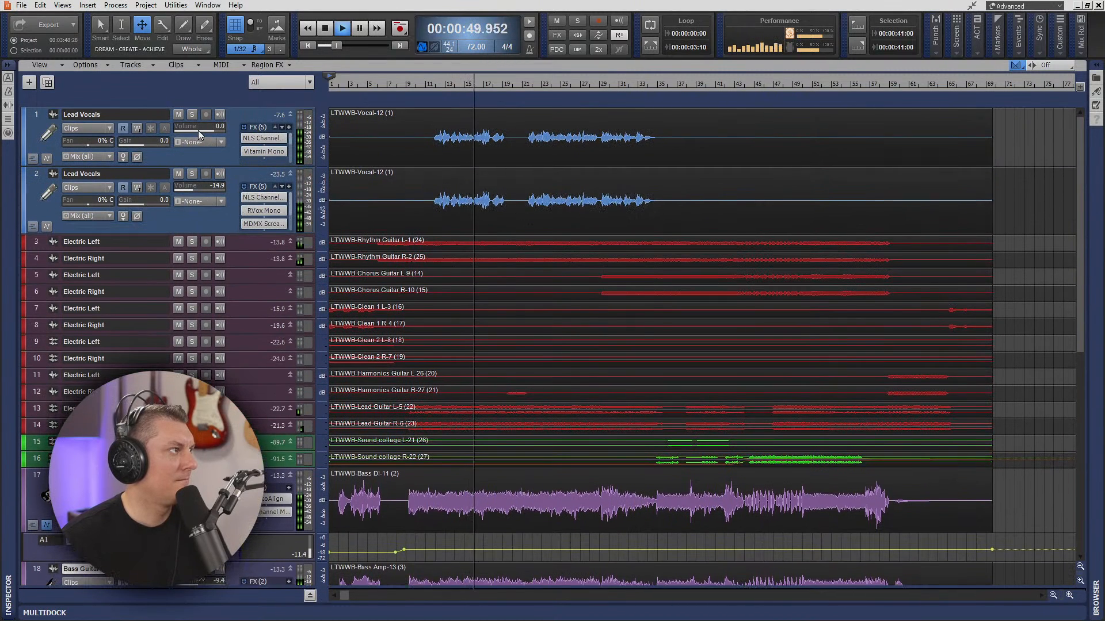
{"action": "double_click", "coordinate": [266, 139]}
{"action": "left_click_drag", "start_coordinate": [170, 245], "coordinate": [170, 240]}
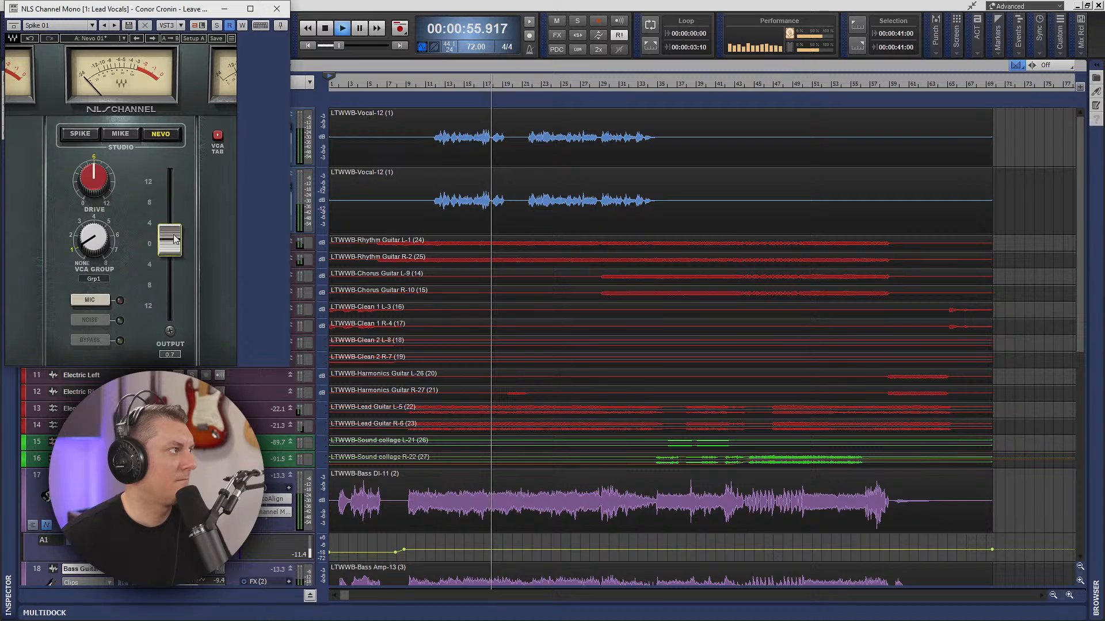
{"action": "left_click_drag", "start_coordinate": [95, 171], "coordinate": [109, 202]}
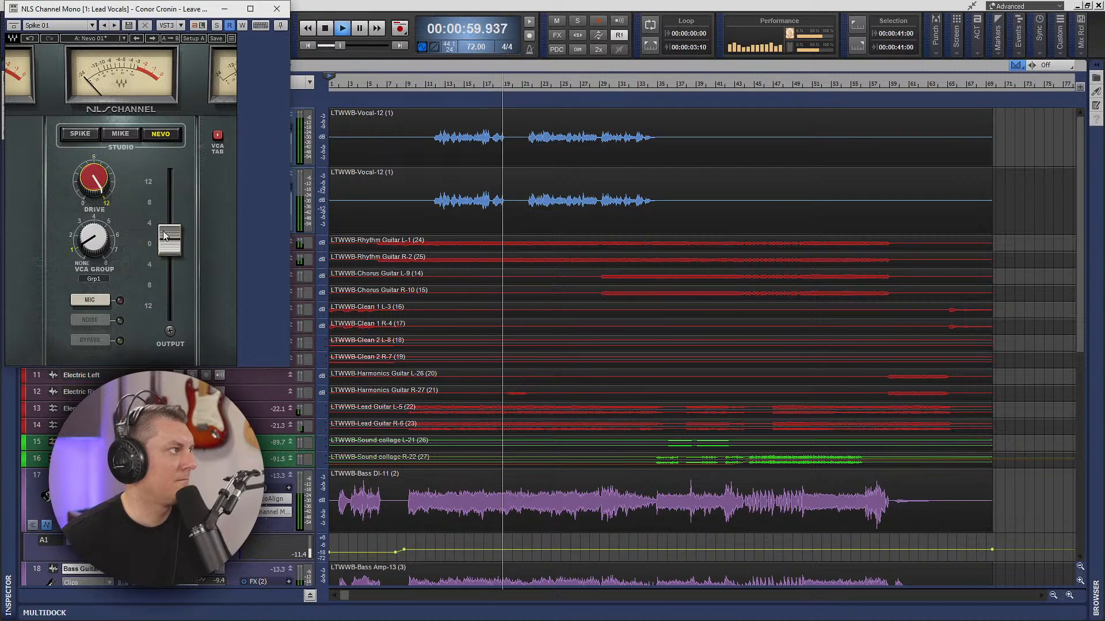
{"action": "left_click_drag", "start_coordinate": [171, 260], "coordinate": [170, 236]}
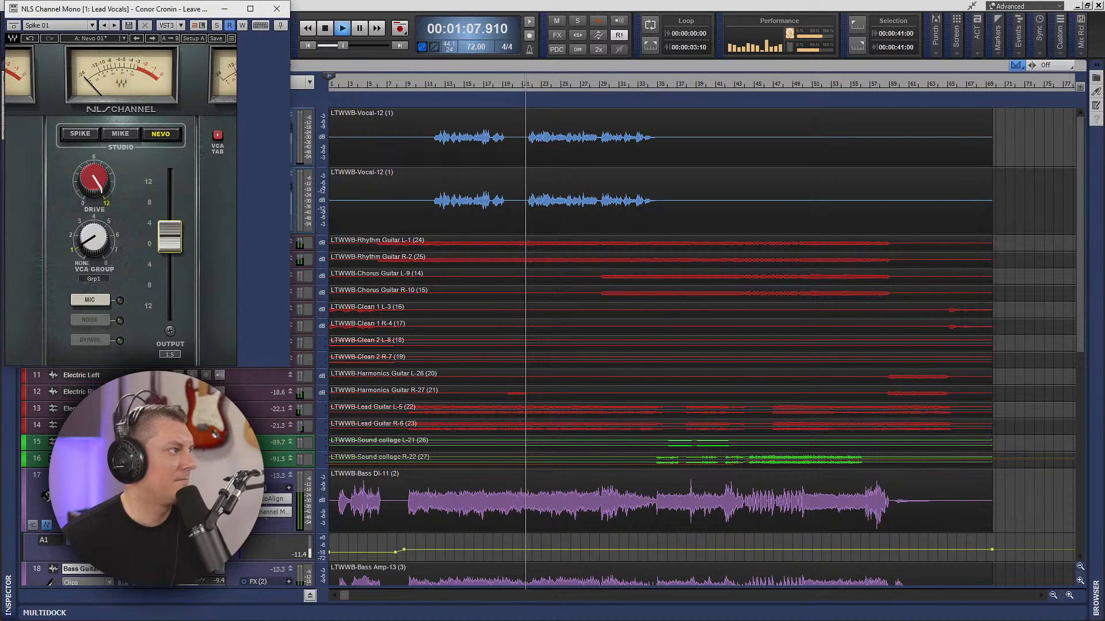
{"action": "left_click", "coordinate": [277, 9]}
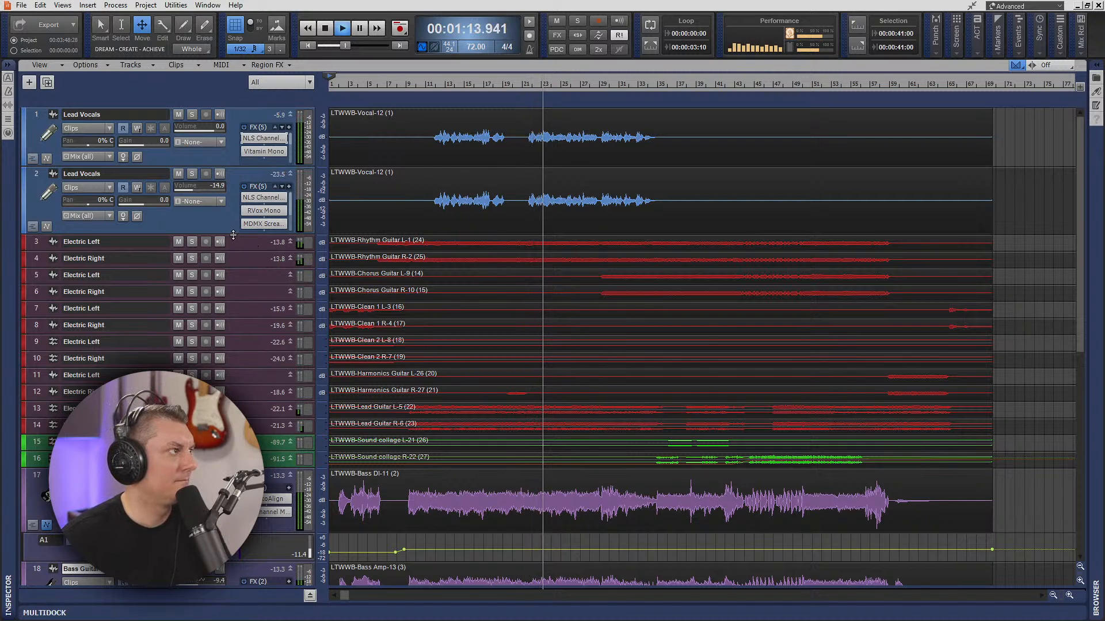
- Reduce the second Lead Vocals track's height and set the first one's NLS Channel output to 1.0
{"action": "left_click_drag", "start_coordinate": [239, 234], "coordinate": [230, 197]}
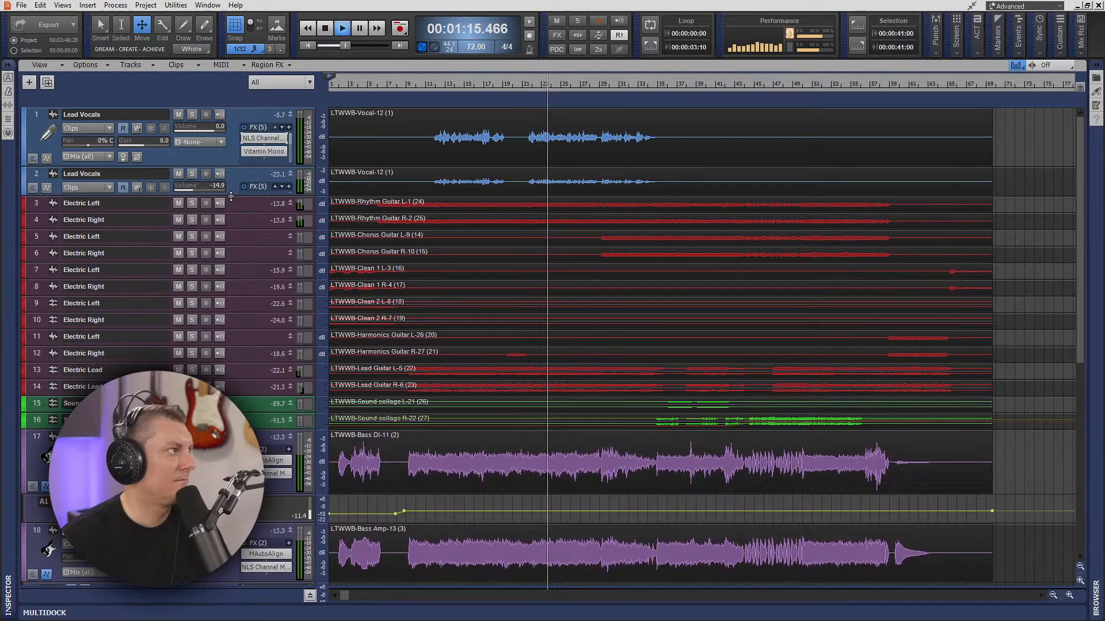
{"action": "double_click", "coordinate": [263, 138]}
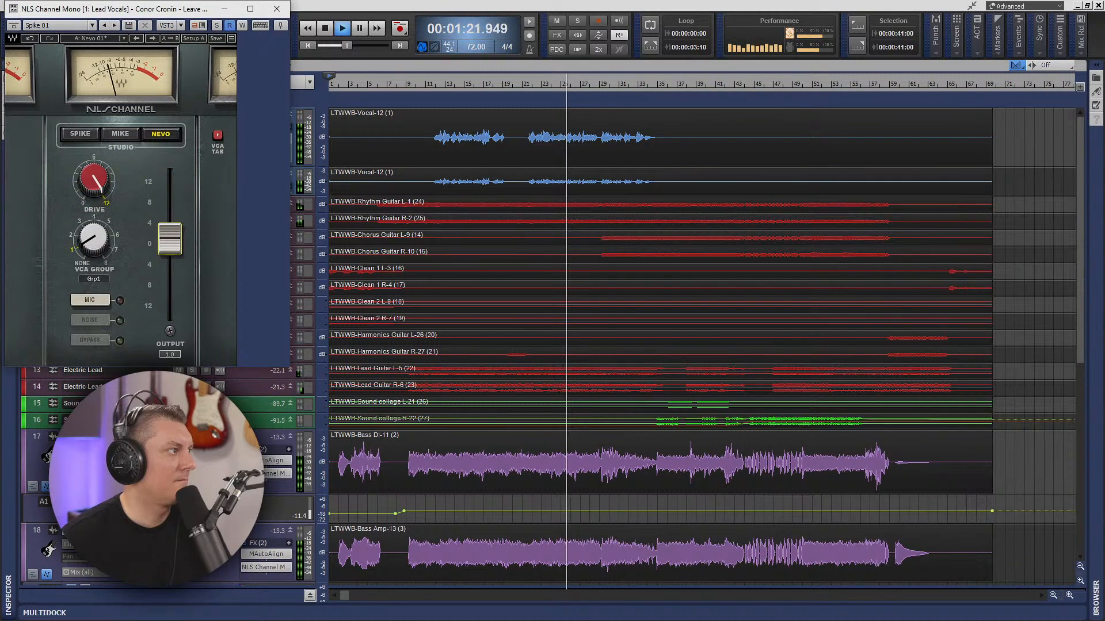
{"action": "left_click", "coordinate": [276, 13]}
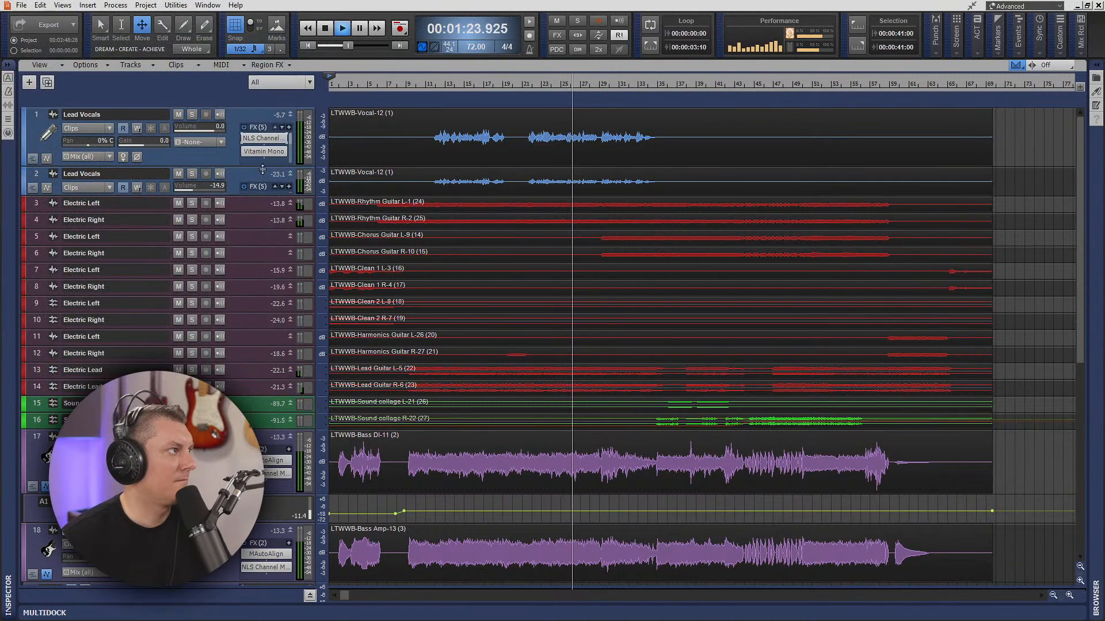
- Insert Vocal Rider Mono at the end of the first Lead Vocals track's effects and raise its target level slightly
{"action": "left_click_drag", "start_coordinate": [261, 167], "coordinate": [258, 227]}
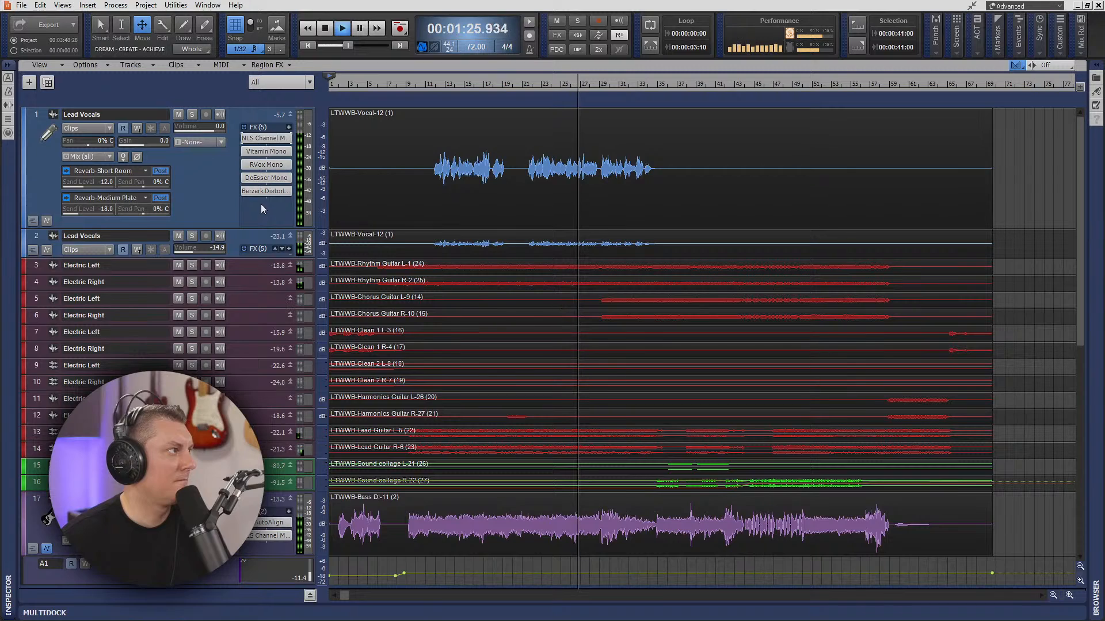
{"action": "right_click", "coordinate": [261, 203]}
{"action": "mouse_move", "coordinate": [276, 209]}
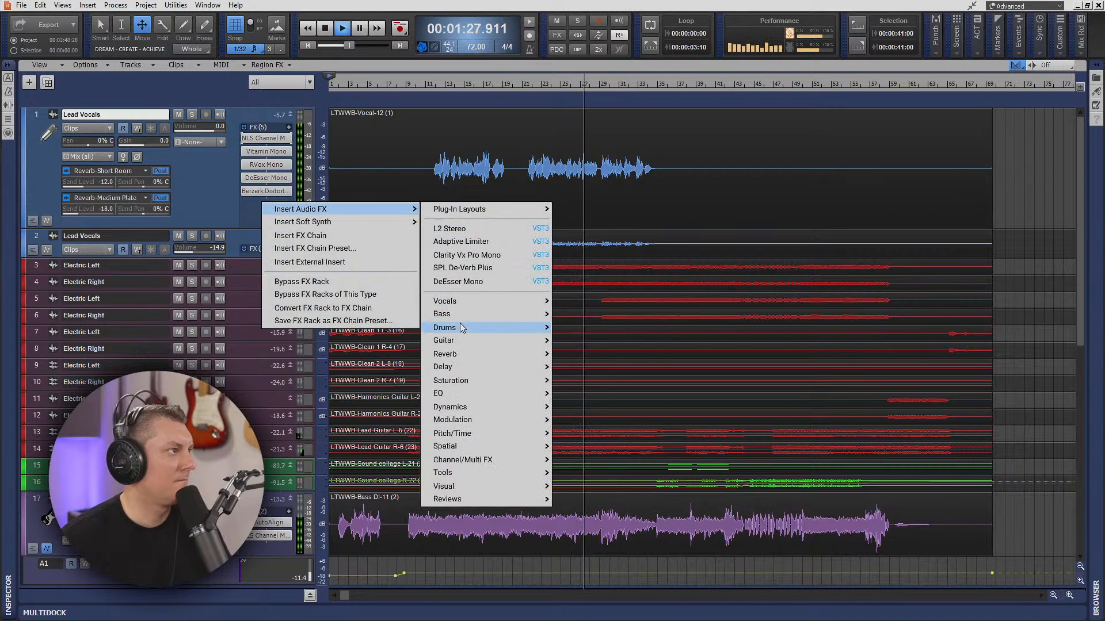
{"action": "mouse_move", "coordinate": [466, 302]}
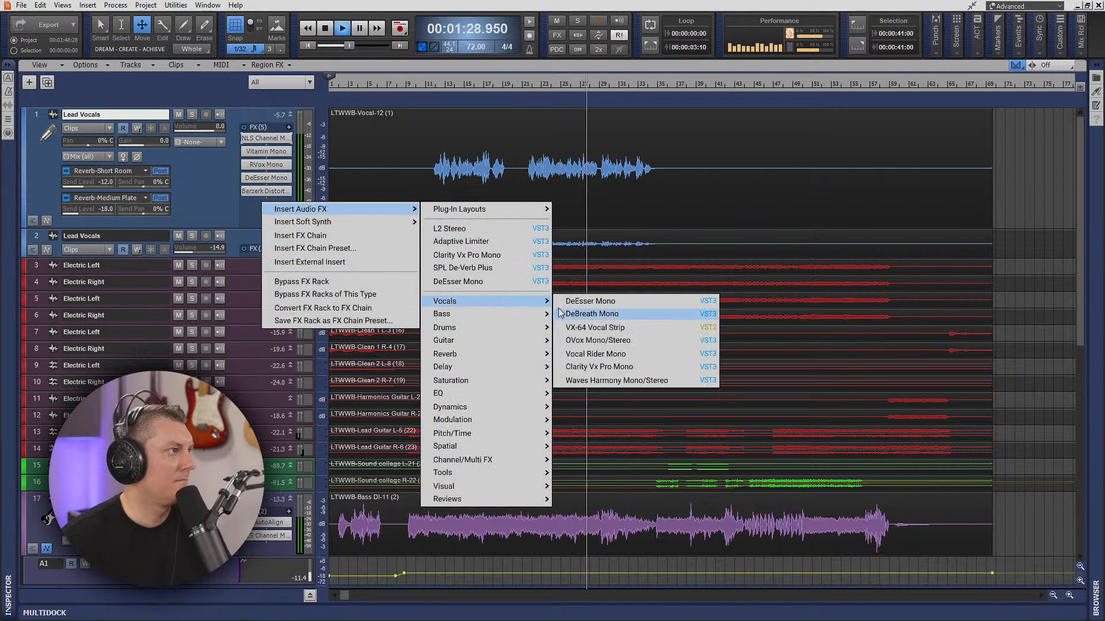
{"action": "left_click", "coordinate": [595, 354]}
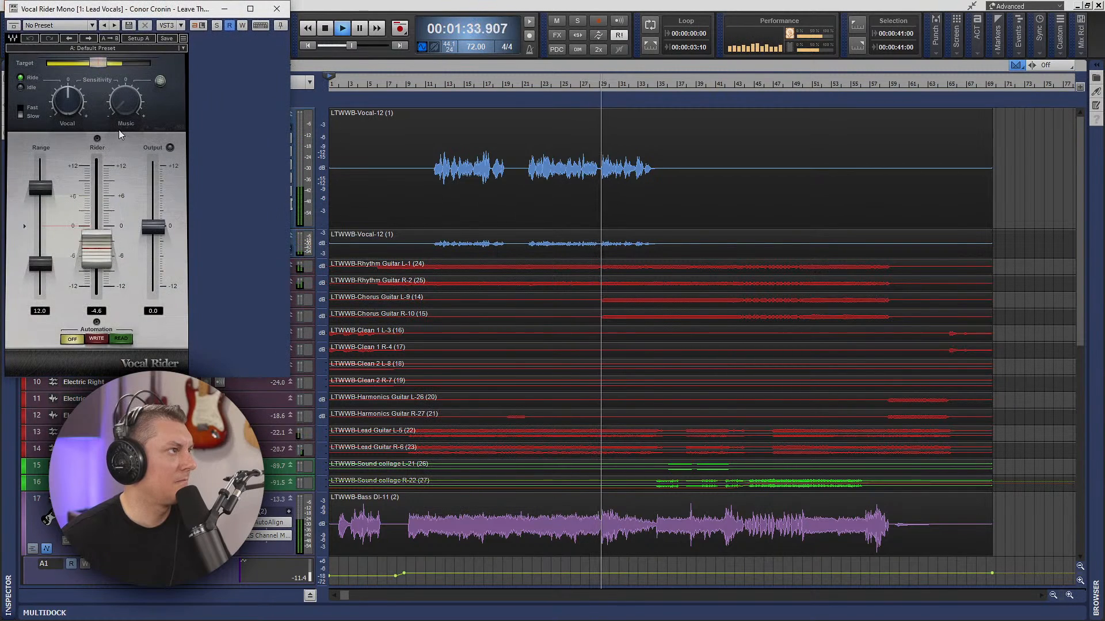
{"action": "left_click_drag", "start_coordinate": [97, 64], "coordinate": [107, 64]}
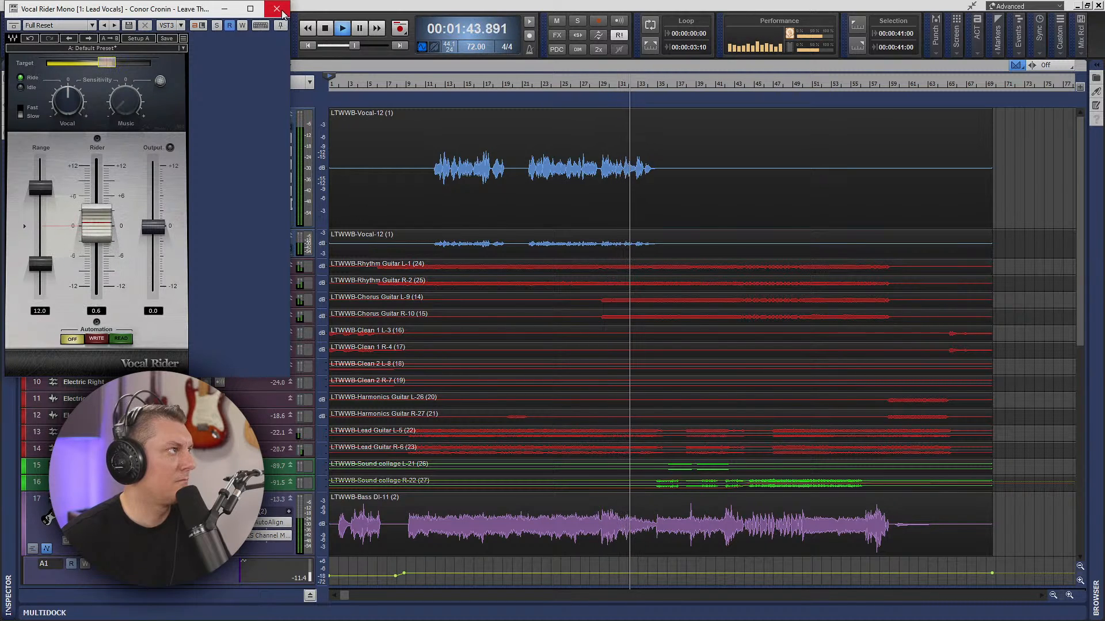
{"action": "left_click_drag", "start_coordinate": [177, 11], "coordinate": [488, 107]}
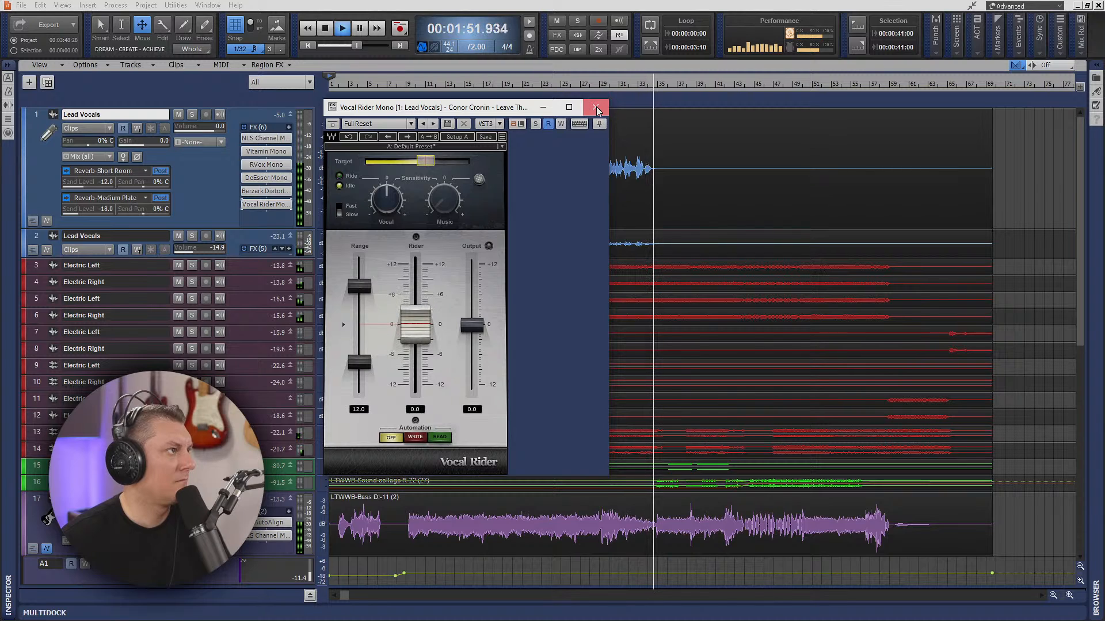
{"action": "left_click", "coordinate": [596, 107]}
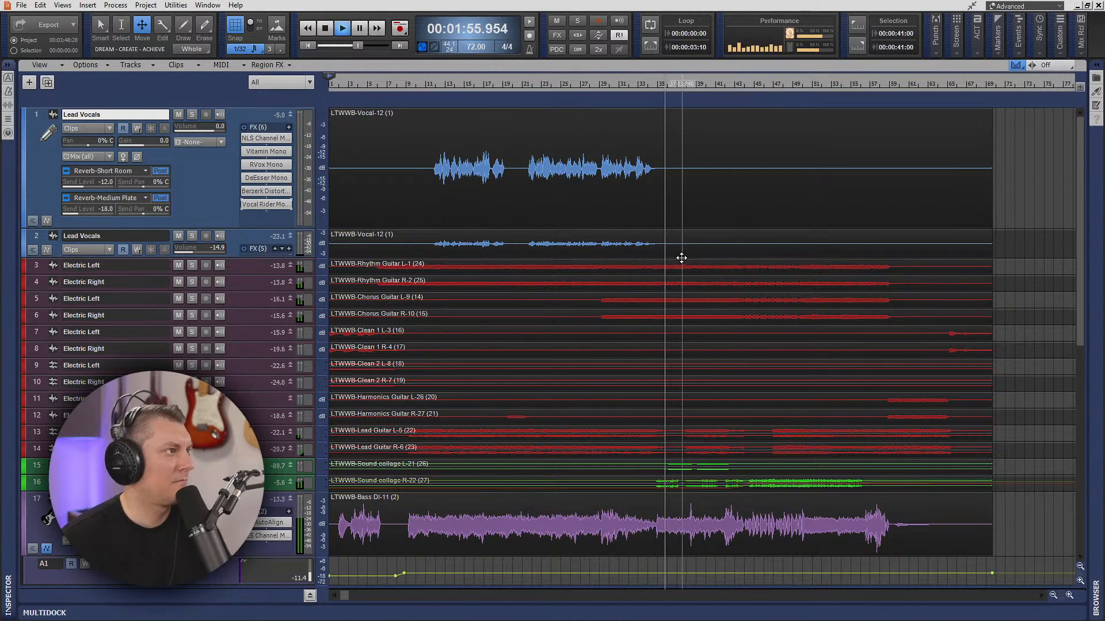
- Replay the song from the beginning to check the bass level change after the intro
{"action": "scroll", "coordinate": [663, 281], "scroll_direction": "down", "scroll_amount": 5}
{"action": "scroll", "coordinate": [664, 281], "scroll_direction": "down", "scroll_amount": 3}
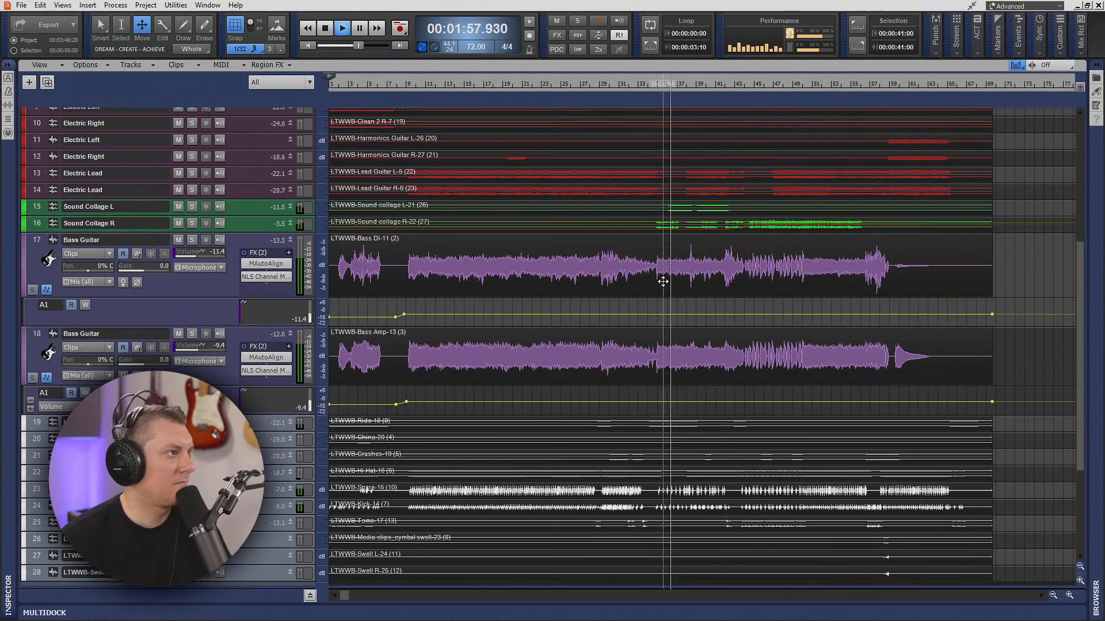
{"action": "key", "text": "space"}
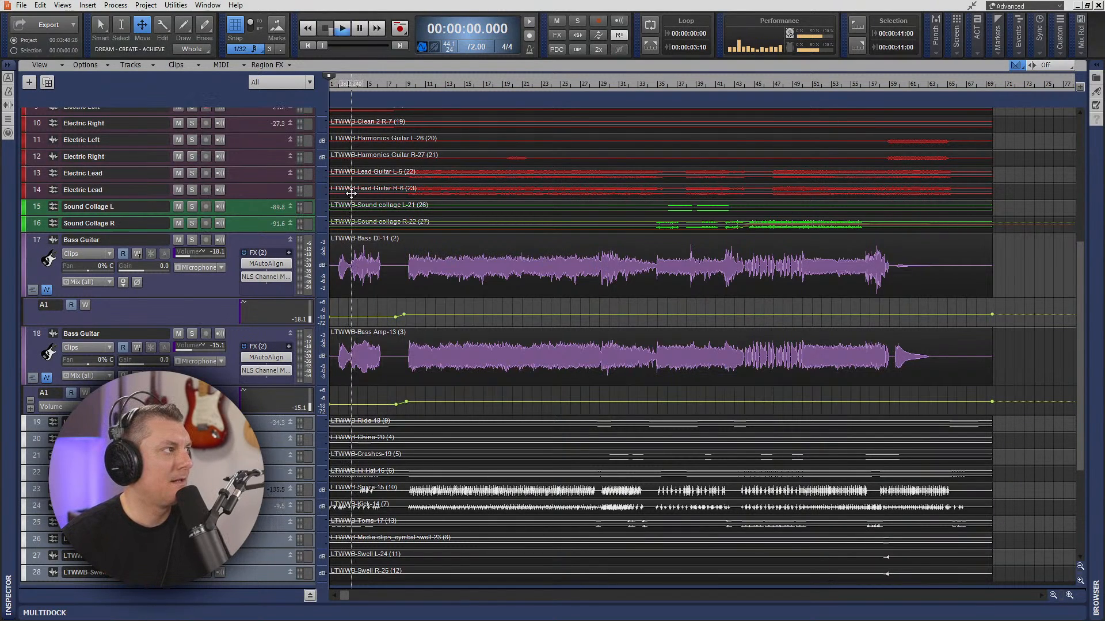
{"action": "key", "text": "space"}
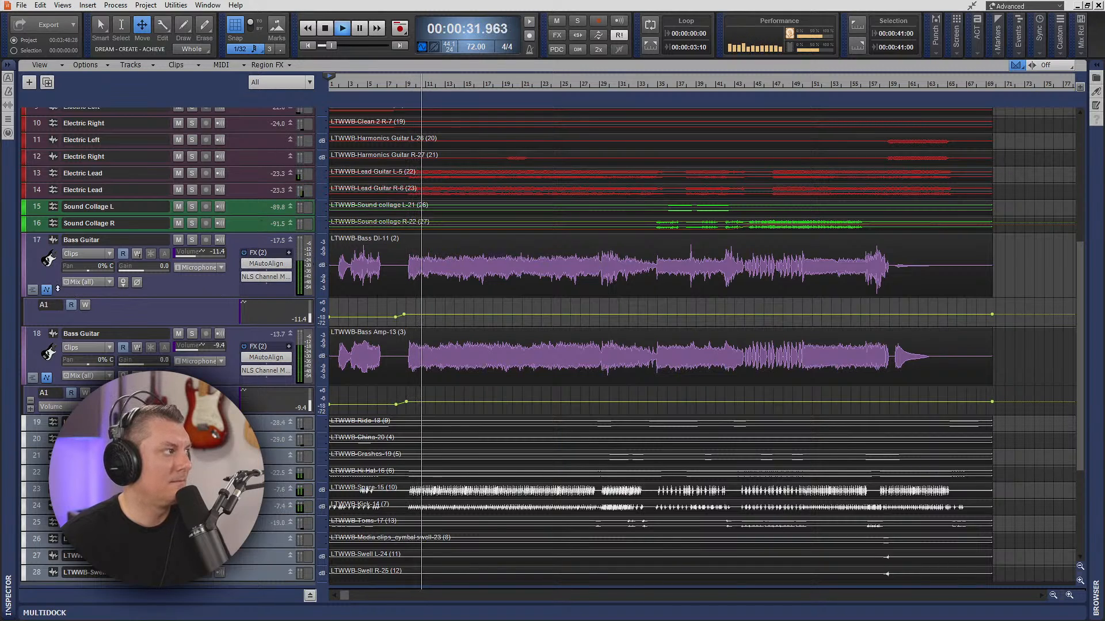
- Hide the automation lanes of both Bass Guitar tracks and stop playback
{"action": "left_click", "coordinate": [46, 290]}
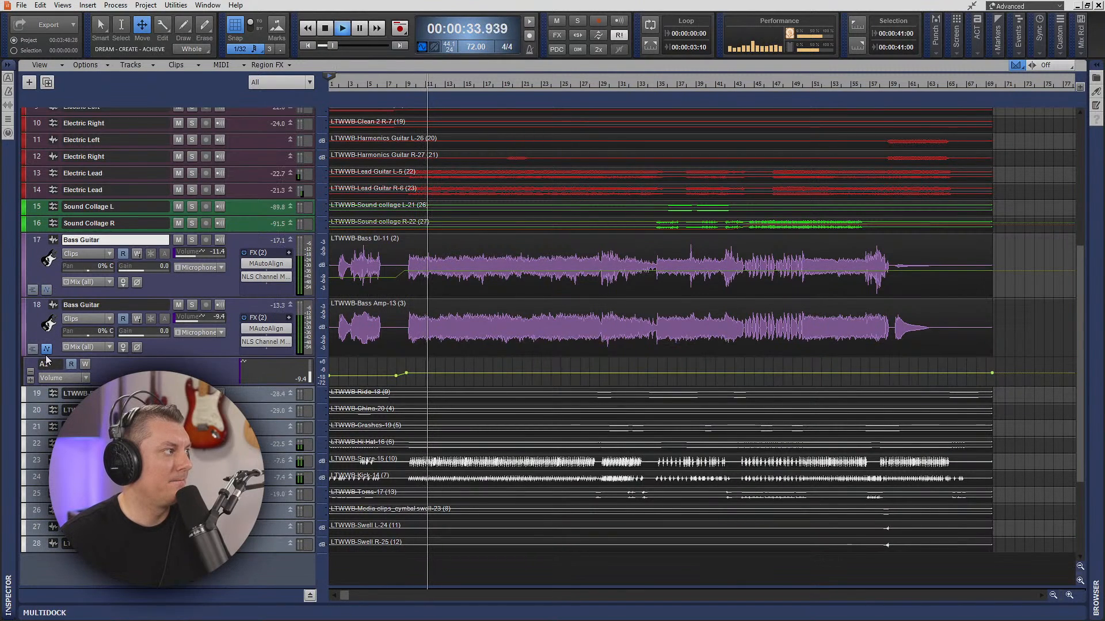
{"action": "left_click", "coordinate": [47, 349]}
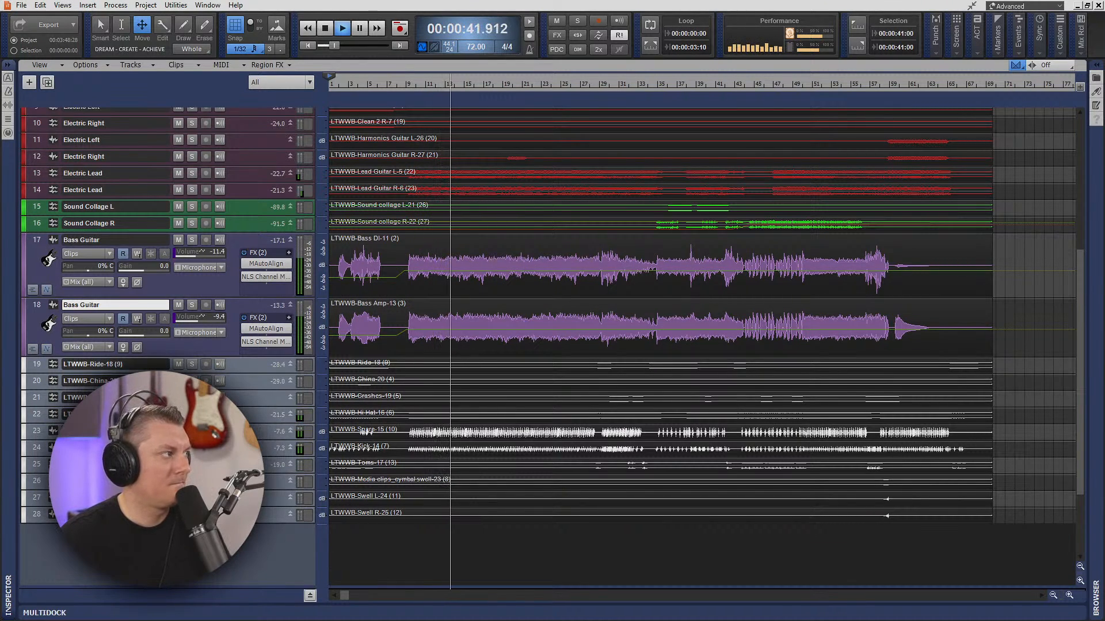
{"action": "key", "text": "space"}
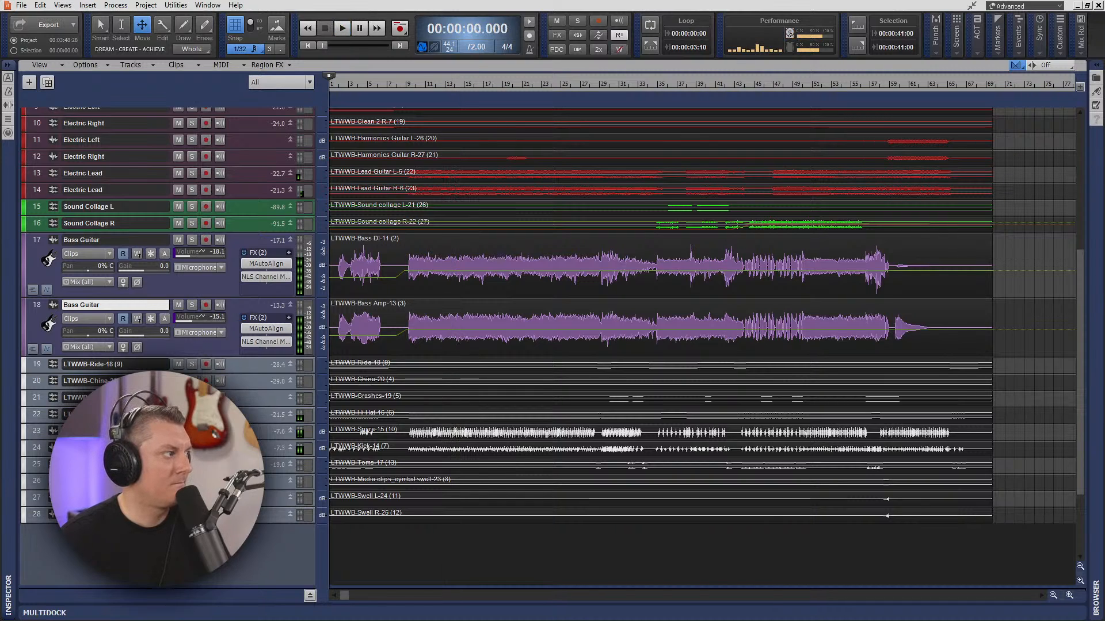
- Enlarge the Kick track and examine its channel EQ in the inspector
{"action": "left_click_drag", "start_coordinate": [252, 456], "coordinate": [252, 543]}
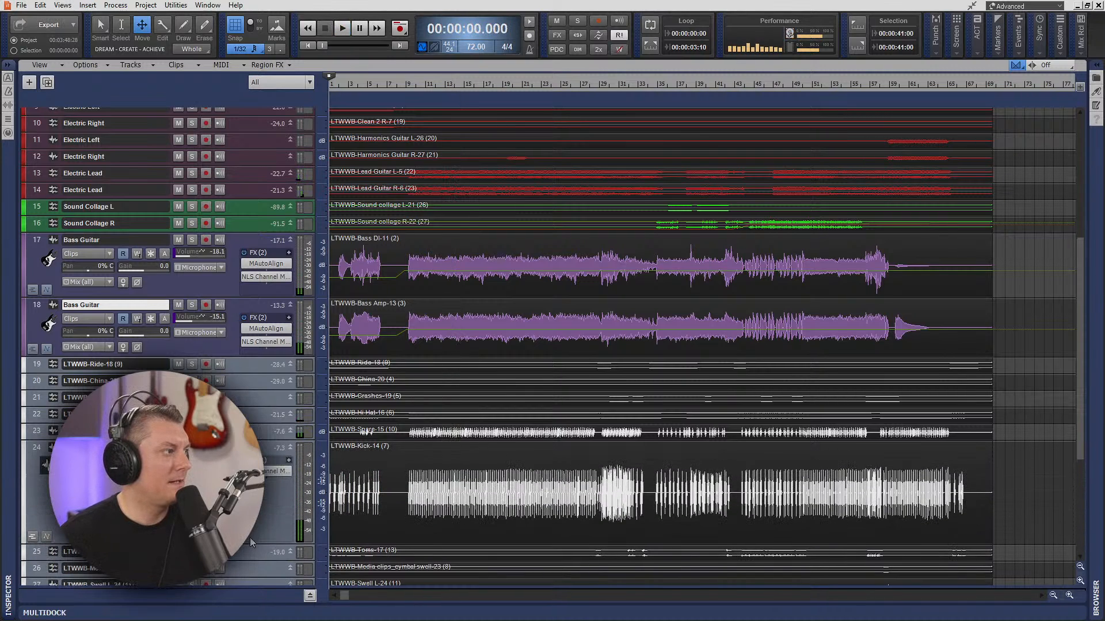
{"action": "right_click", "coordinate": [272, 486]}
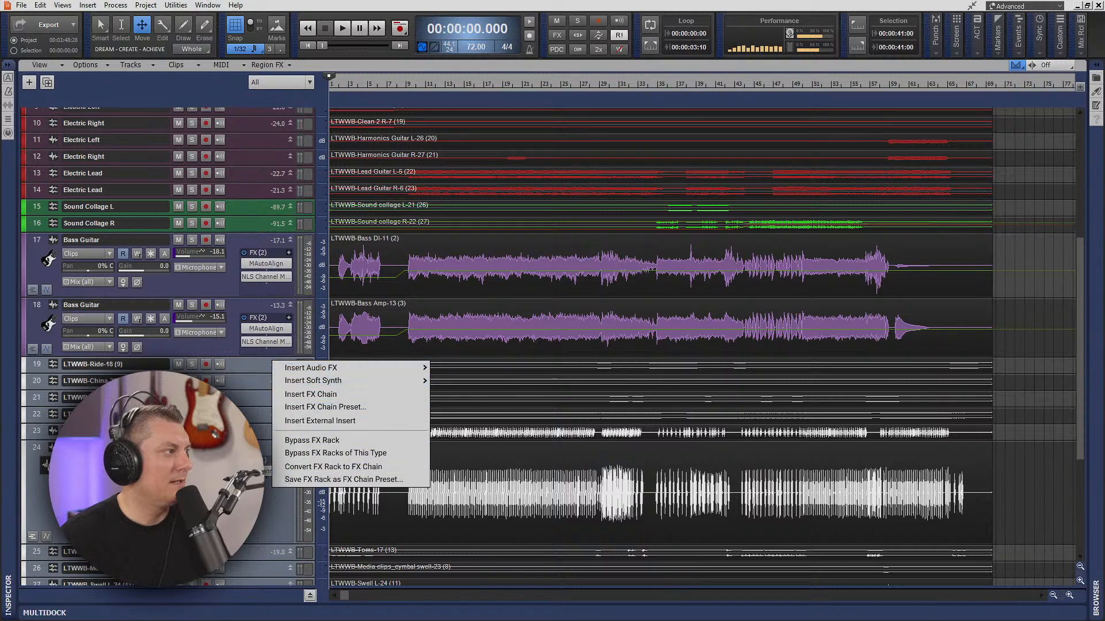
{"action": "key", "text": "Escape"}
{"action": "left_click", "coordinate": [35, 449]}
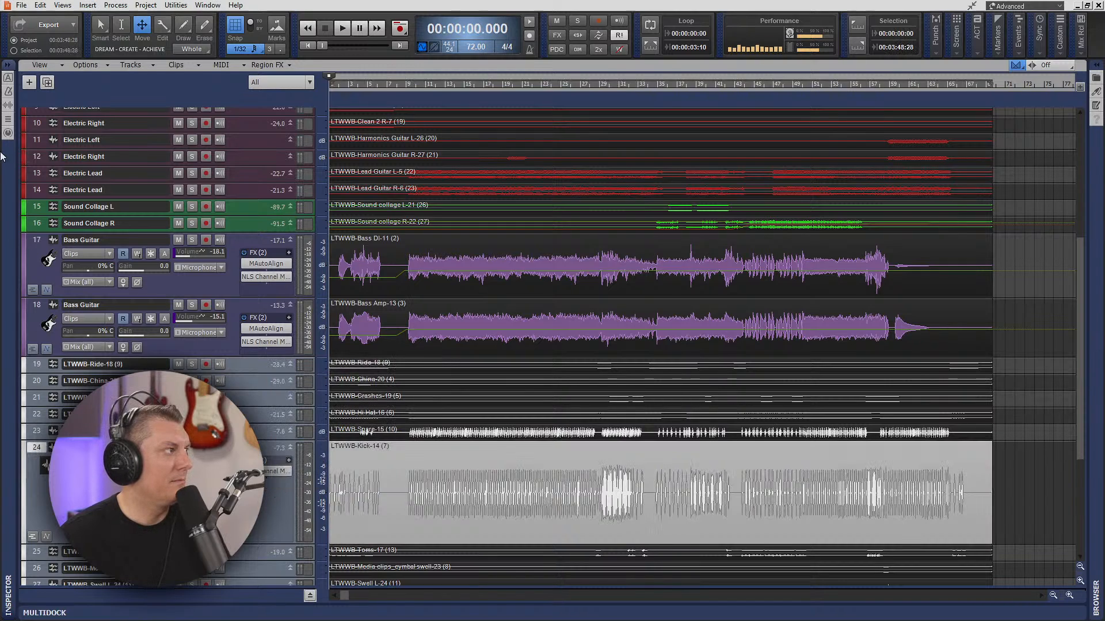
{"action": "left_click", "coordinate": [6, 135]}
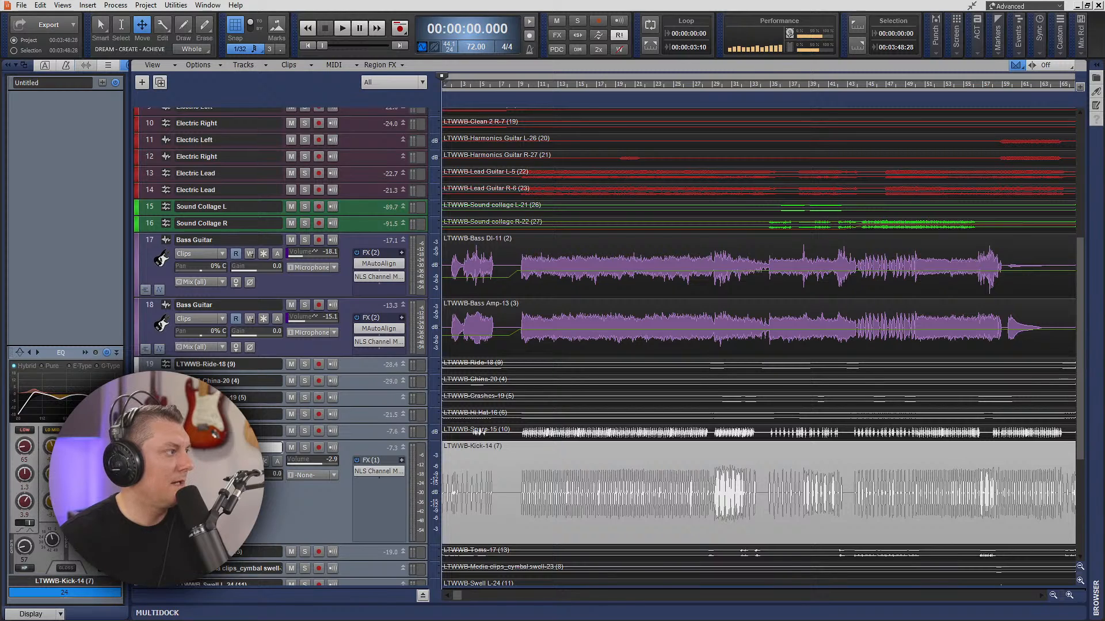
{"action": "left_click", "coordinate": [9, 65]}
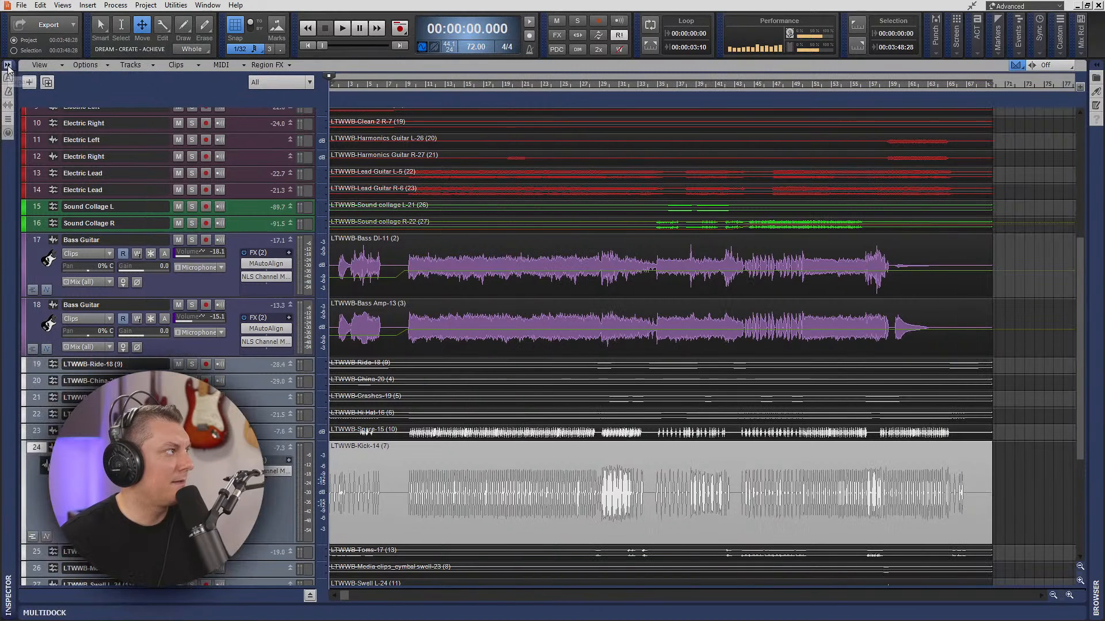
- Play the song from the beginning and listen to the kick drum through the intro and into the full band section
{"action": "key", "text": "space"}
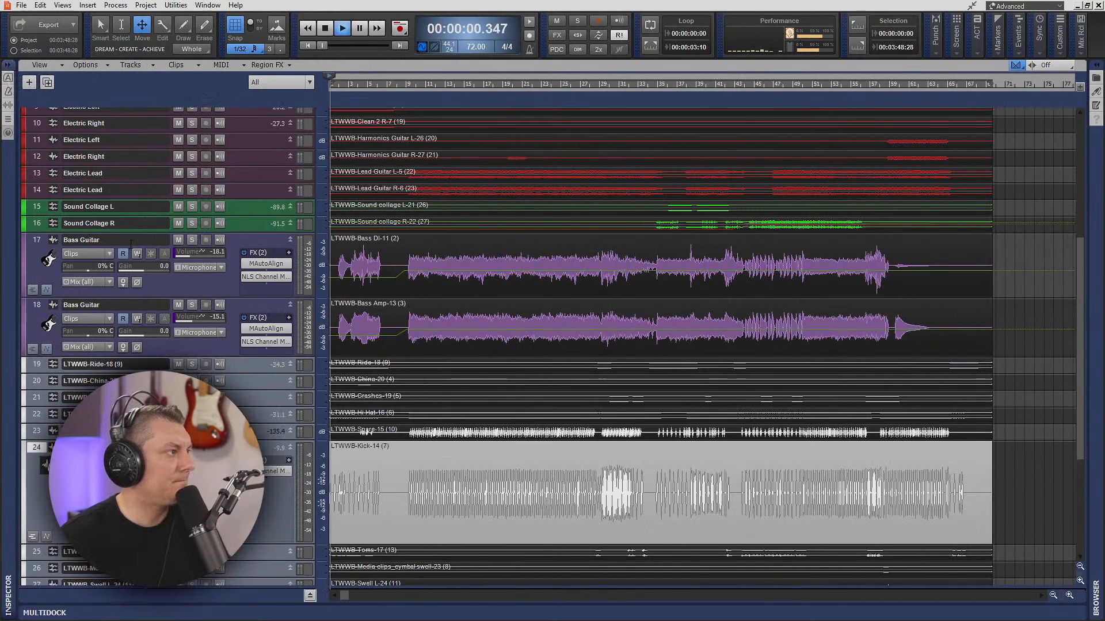
{"action": "scroll", "coordinate": [384, 401], "scroll_direction": "up", "scroll_amount": 6}
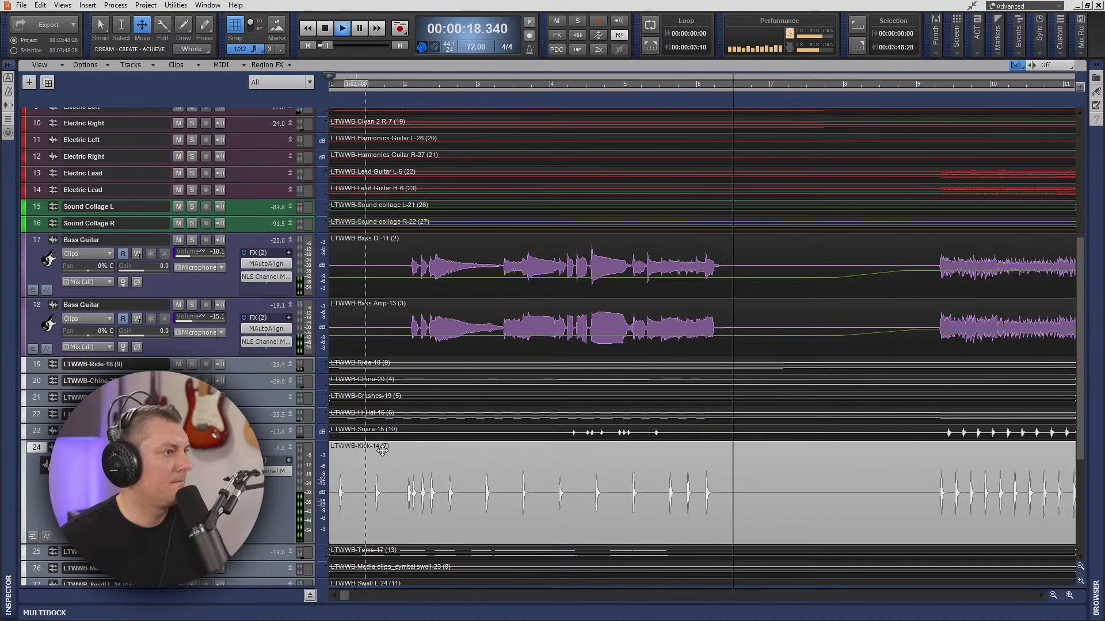
{"action": "scroll", "coordinate": [591, 505], "scroll_direction": "down", "scroll_amount": 4}
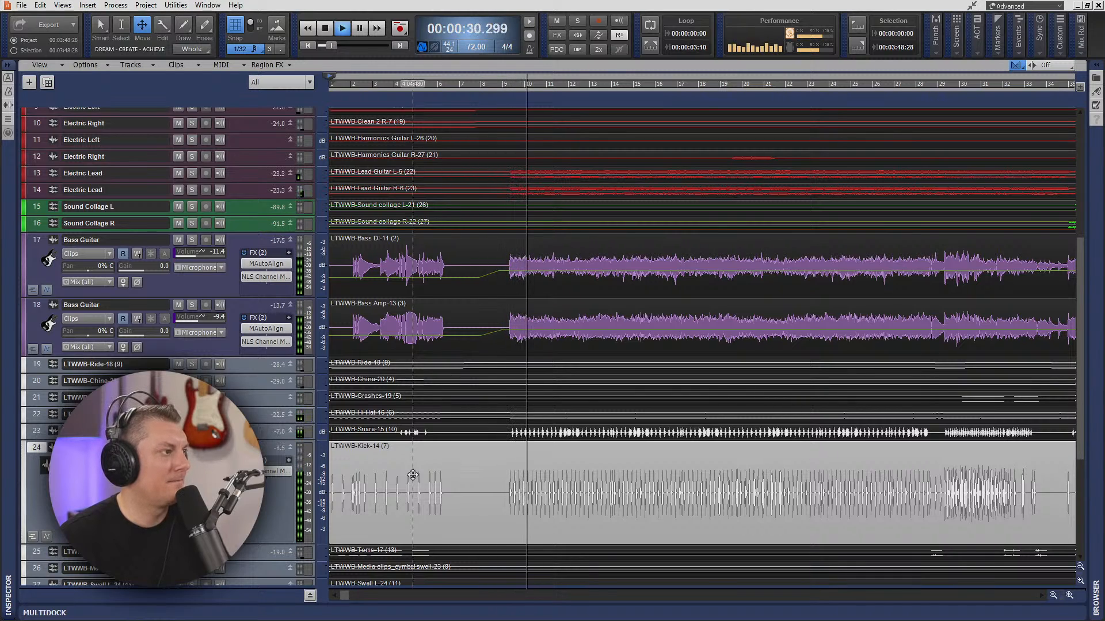
- Collapse the Kick track, enlarge the Snare track above it, and stop playback
{"action": "left_click", "coordinate": [291, 448]}
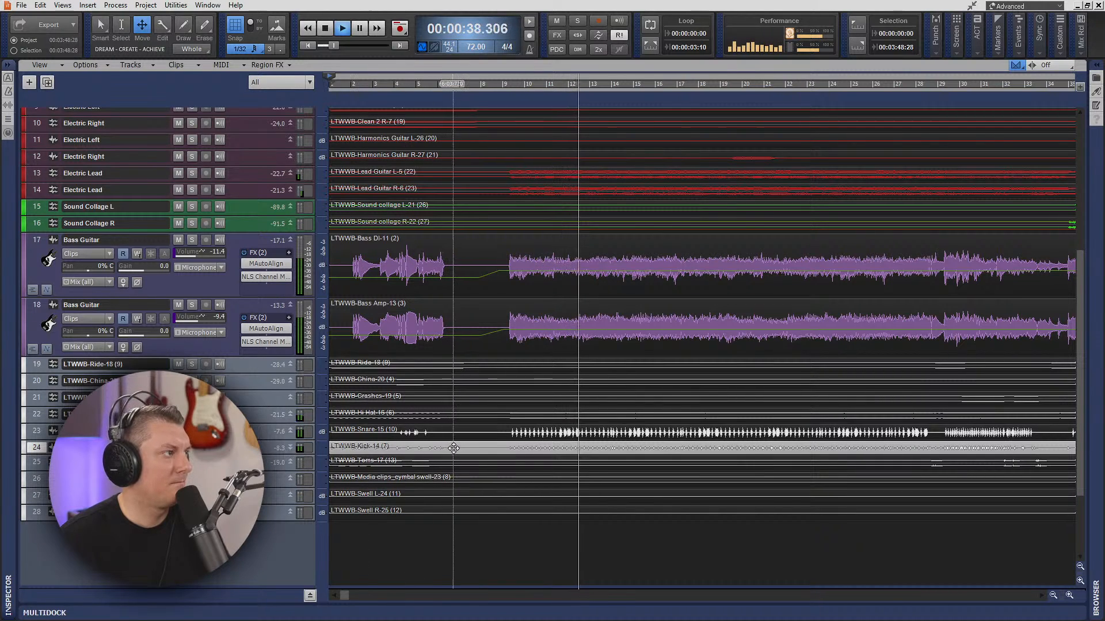
{"action": "scroll", "coordinate": [498, 443], "scroll_direction": "up", "scroll_amount": 3}
{"action": "scroll", "coordinate": [461, 460], "scroll_direction": "down", "scroll_amount": 1}
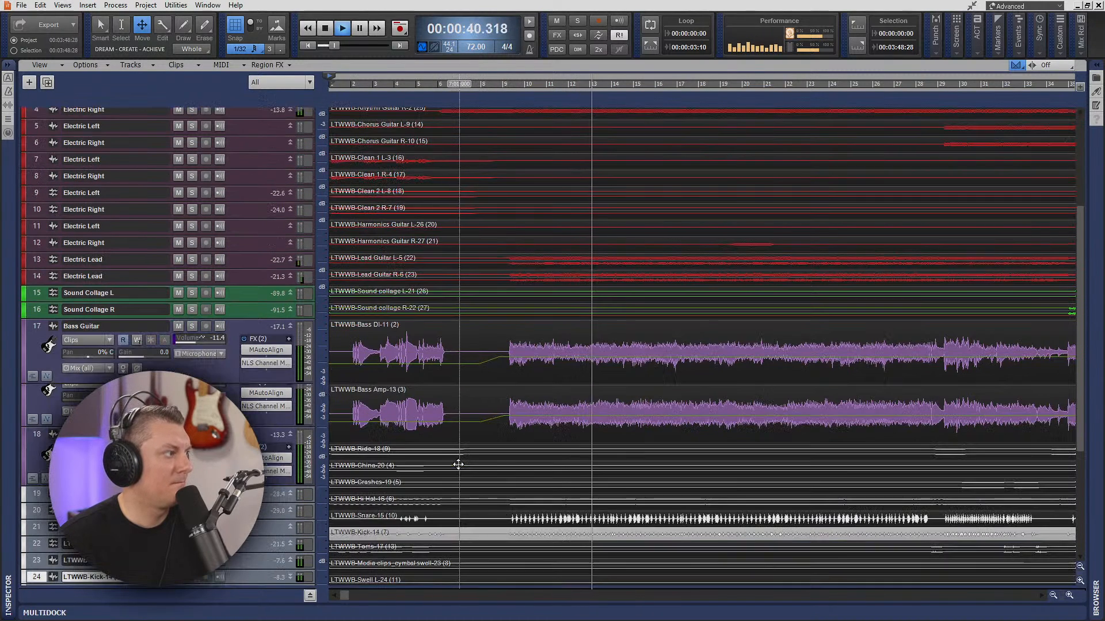
{"action": "scroll", "coordinate": [457, 462], "scroll_direction": "down", "scroll_amount": 1}
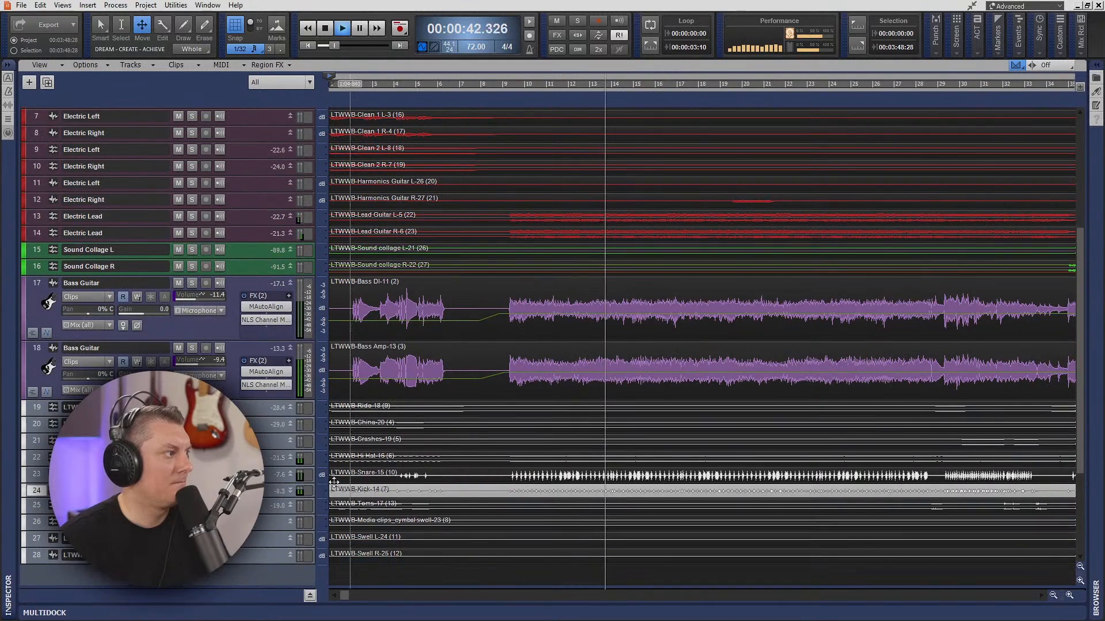
{"action": "left_click_drag", "start_coordinate": [275, 482], "coordinate": [275, 550]}
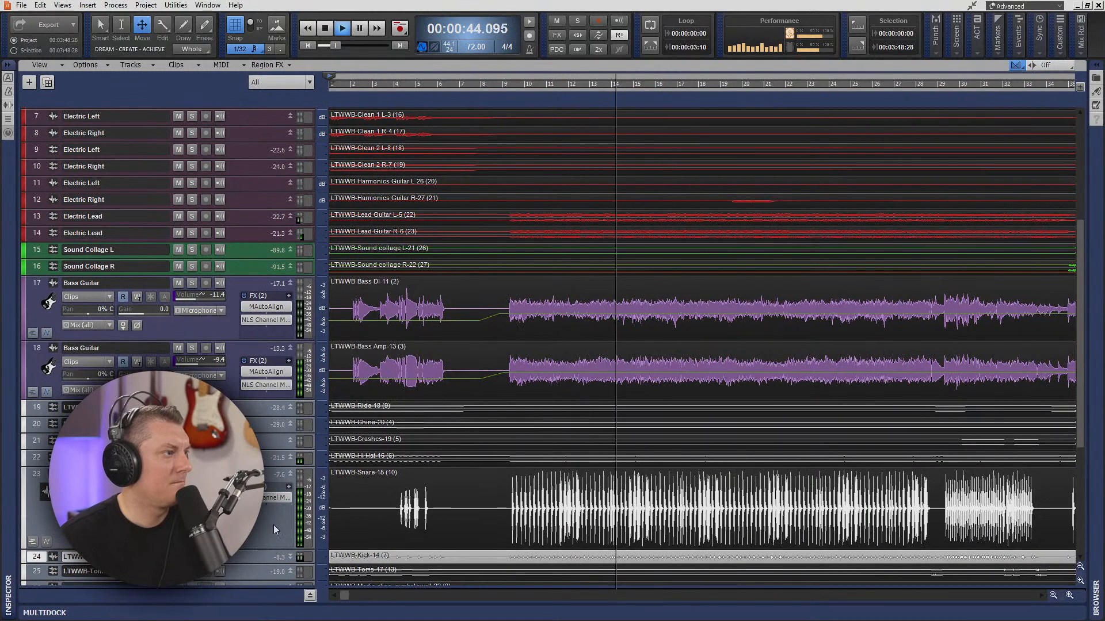
{"action": "key", "text": "space"}
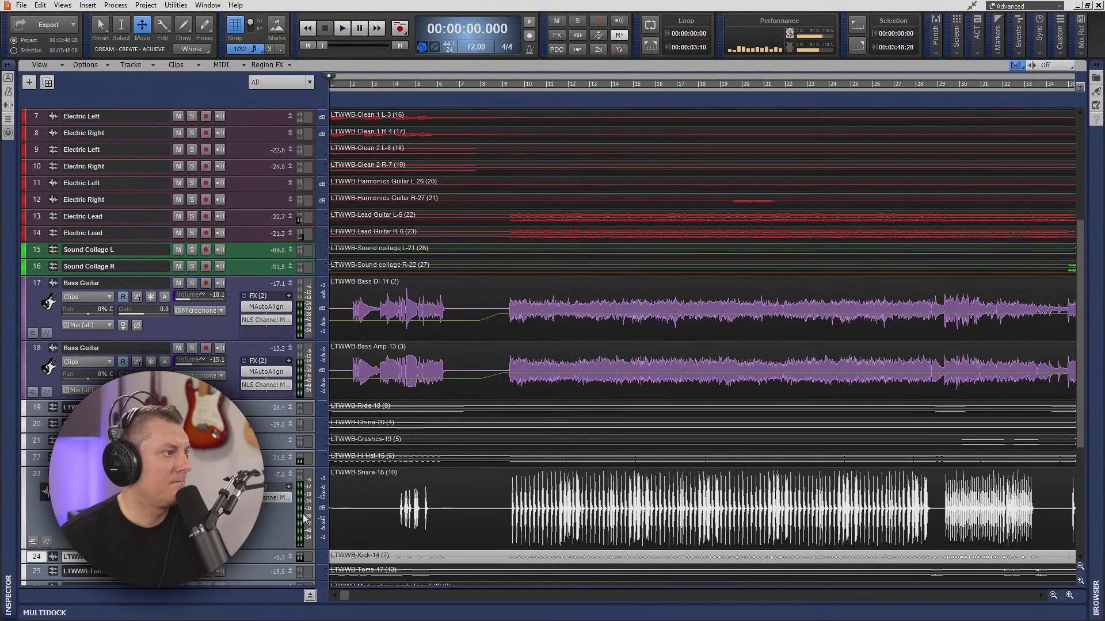
- Set the playback start to 00:00:27.604, where the full snare part begins, and insert the drum effect spiff on the Snare track
{"action": "left_click", "coordinate": [509, 88]}
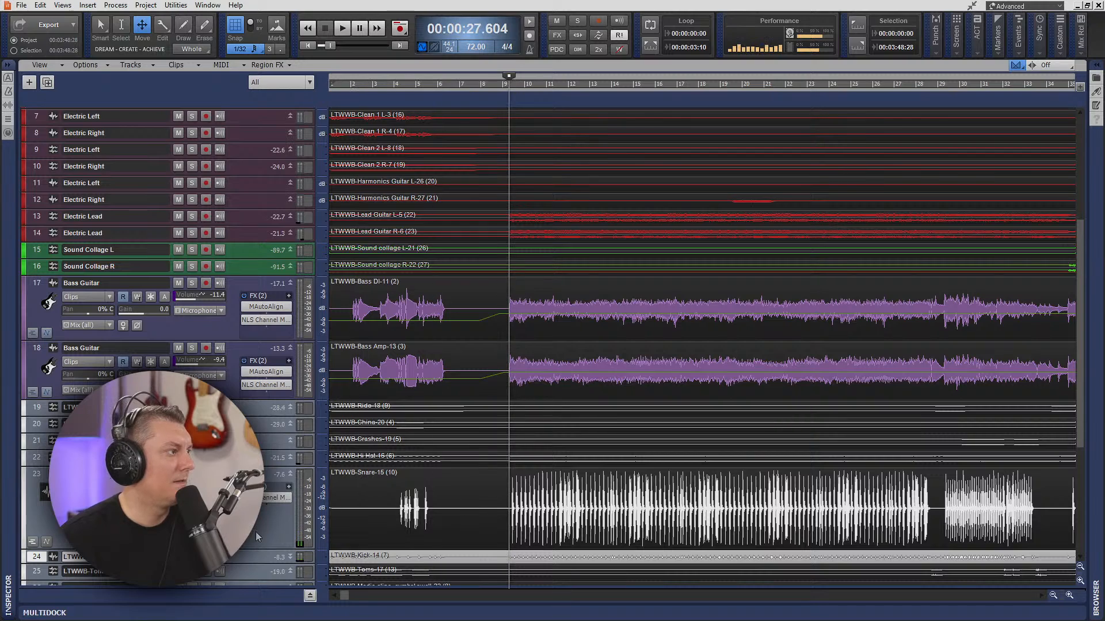
{"action": "right_click", "coordinate": [262, 515]}
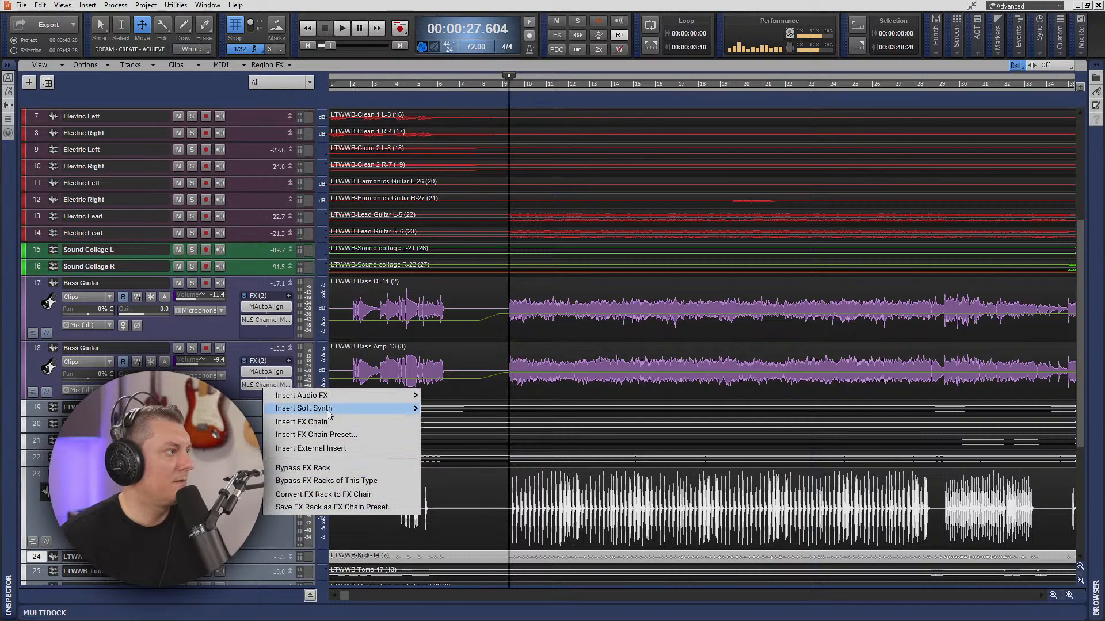
{"action": "mouse_move", "coordinate": [330, 394]}
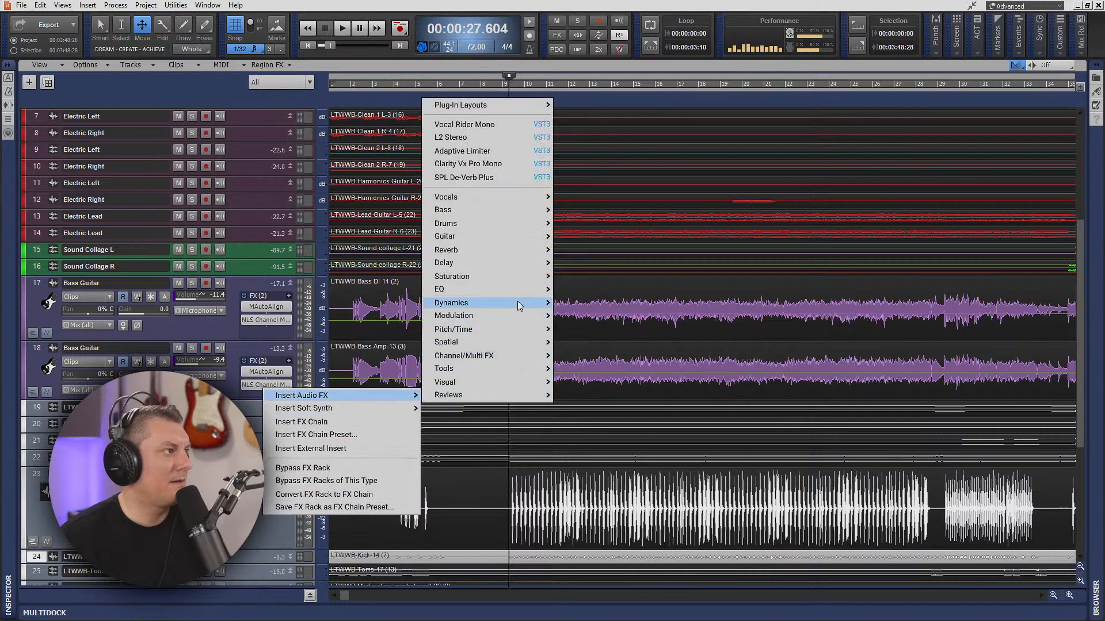
{"action": "mouse_move", "coordinate": [533, 369]}
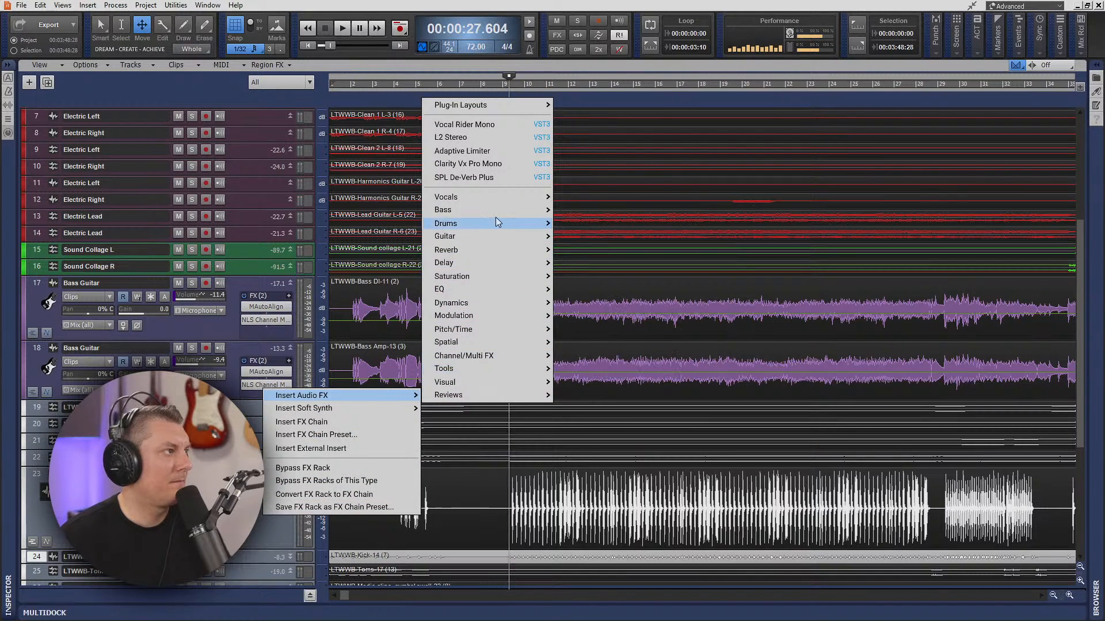
{"action": "mouse_move", "coordinate": [503, 223]}
{"action": "left_click", "coordinate": [582, 225]}
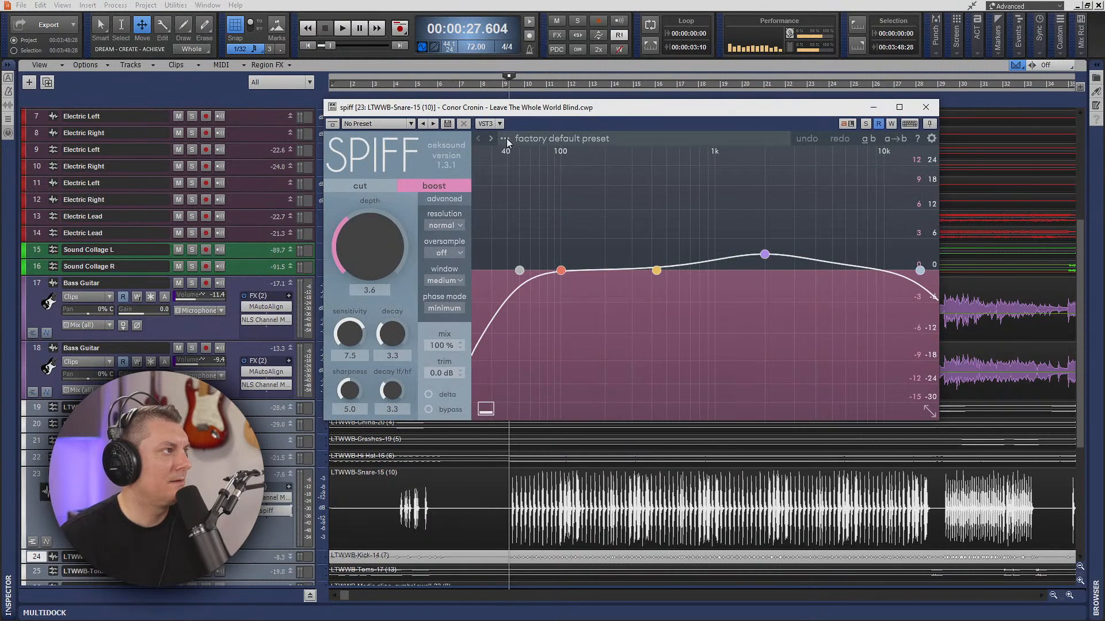
- Audition spiff's Drums presets Snare boost fundamental, Snare add body and Reduce punch during playback, and settle on Beefy snare
{"action": "left_click", "coordinate": [505, 139]}
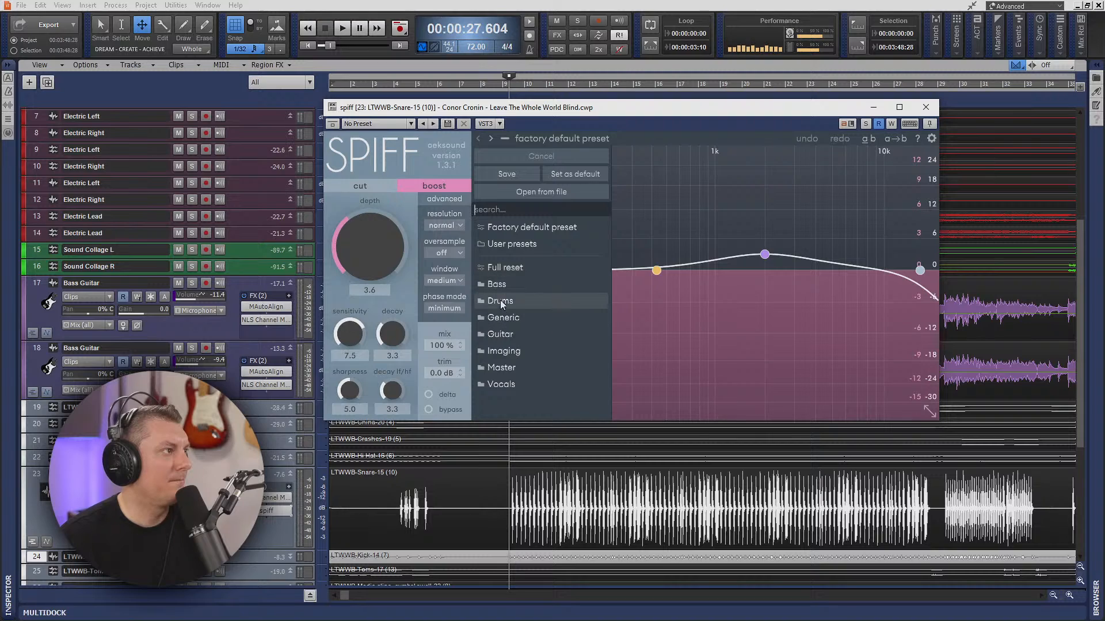
{"action": "mouse_move", "coordinate": [500, 301]}
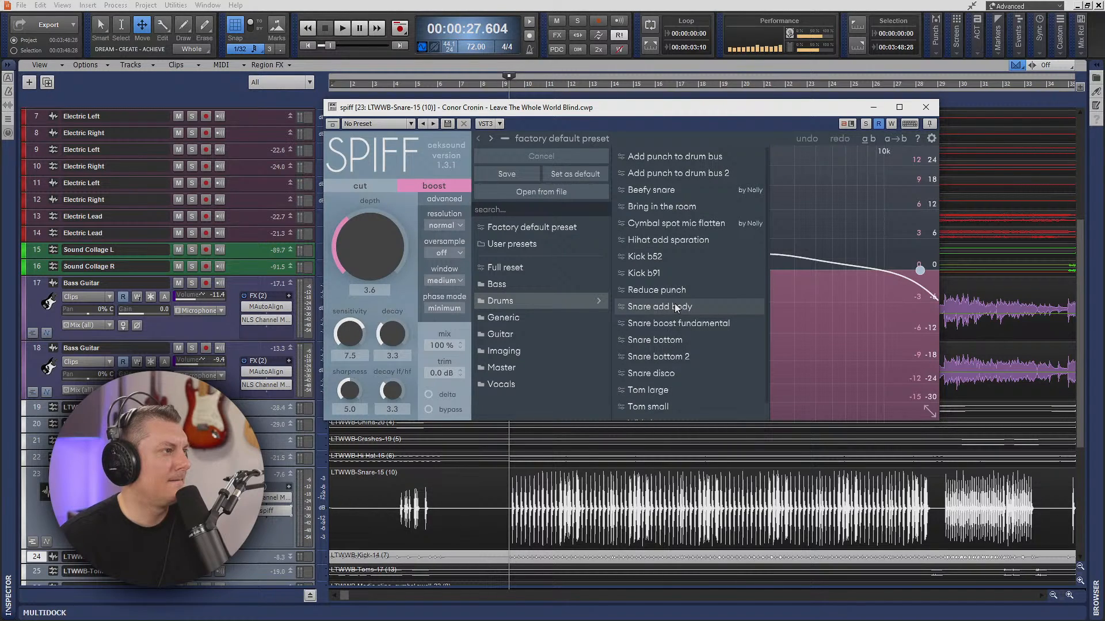
{"action": "left_click", "coordinate": [682, 323]}
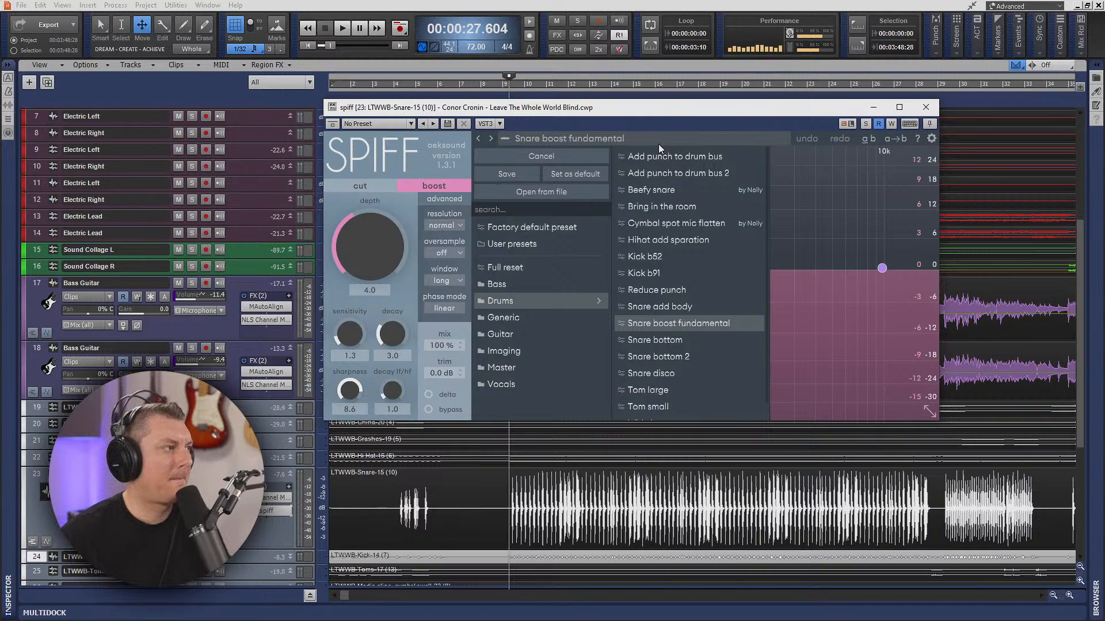
{"action": "key", "text": "space"}
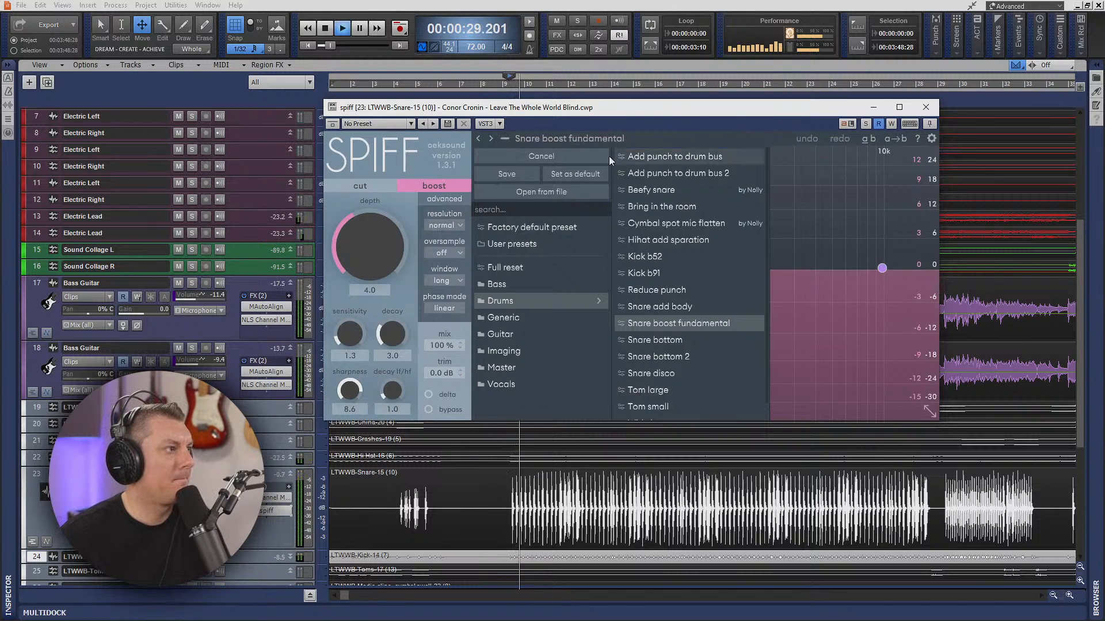
{"action": "scroll", "coordinate": [673, 359], "scroll_direction": "down", "scroll_amount": 1}
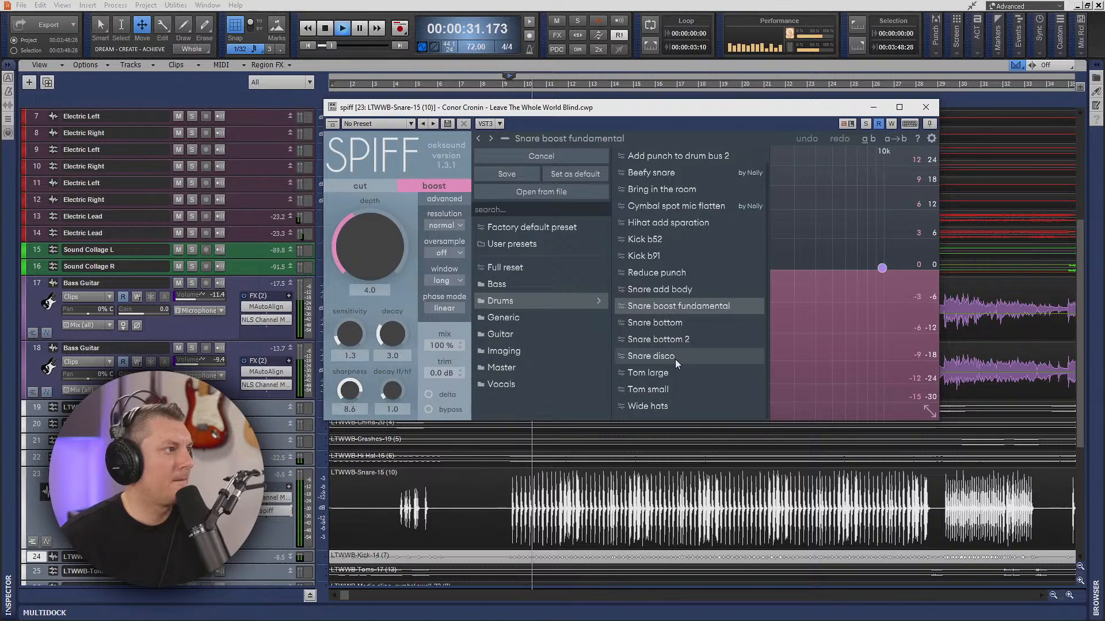
{"action": "scroll", "coordinate": [676, 359], "scroll_direction": "up", "scroll_amount": 1}
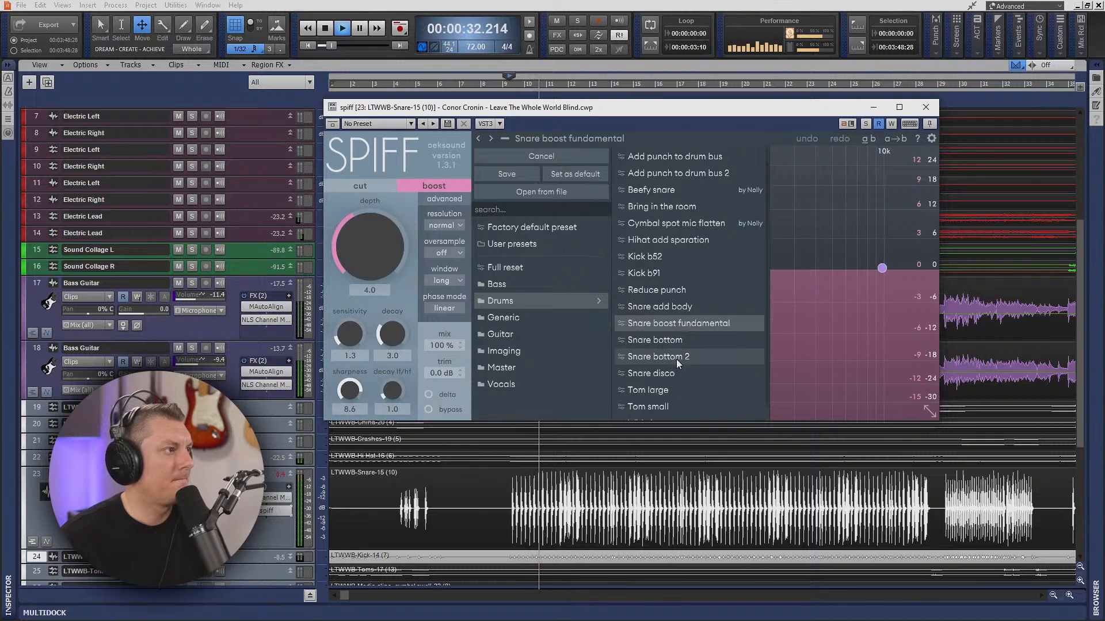
{"action": "left_click", "coordinate": [672, 309]}
{"action": "left_click", "coordinate": [668, 295]}
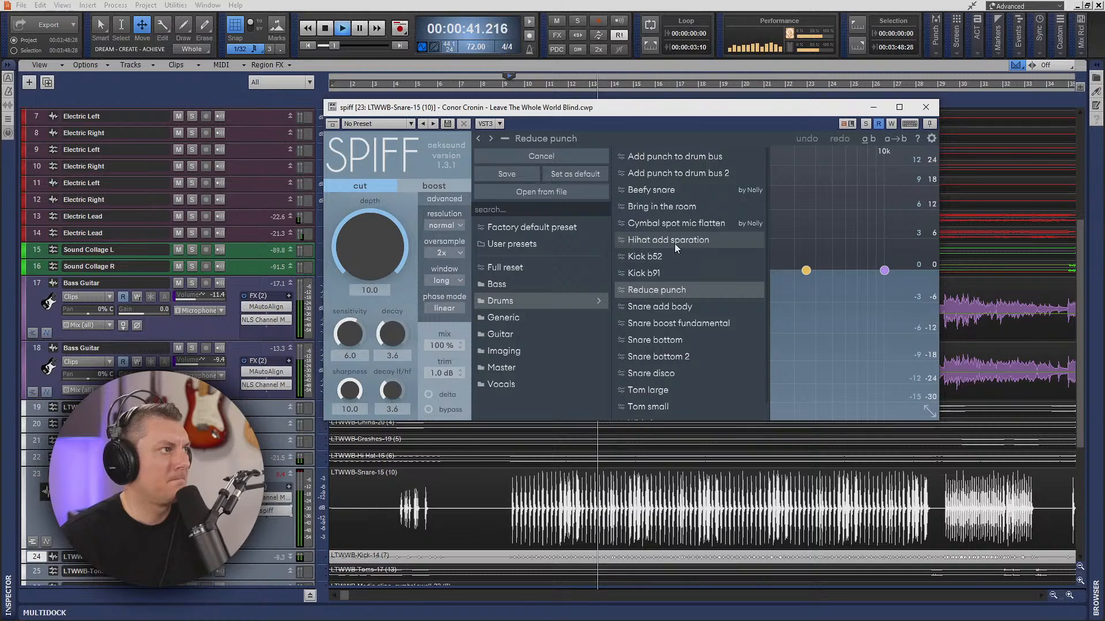
{"action": "left_click", "coordinate": [682, 193]}
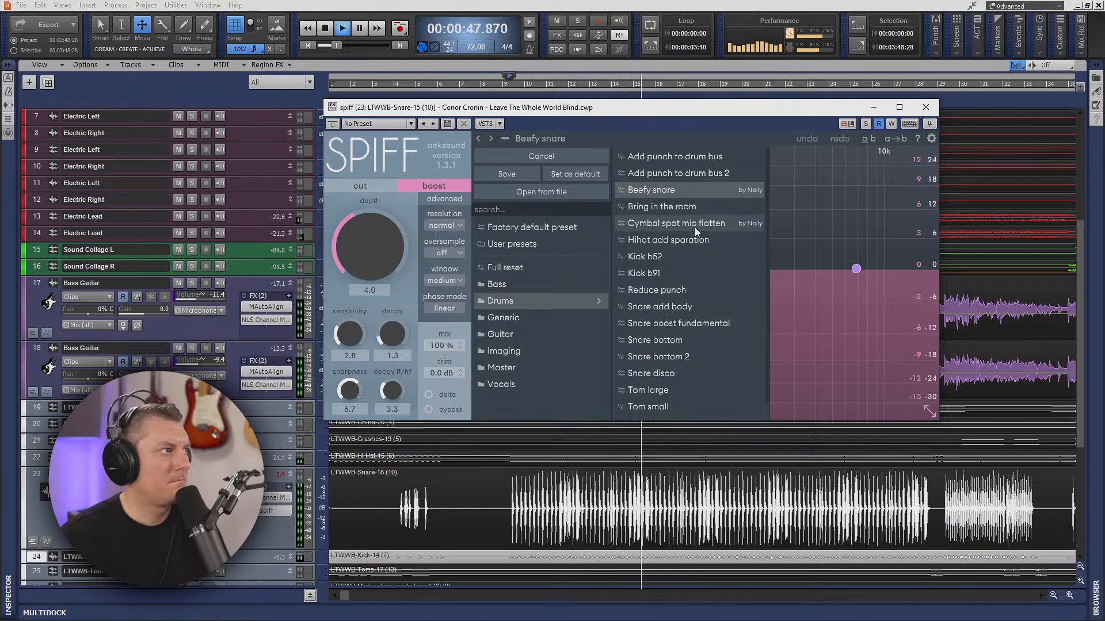
{"action": "left_click", "coordinate": [785, 132]}
- In spiff, raise band 1 near 105 Hz, set band 3 to 1k8 Hz, 9.3 dB and band 2 to 496 Hz, -5.4 dB, and close the plug-in
{"action": "left_click", "coordinate": [565, 270]}
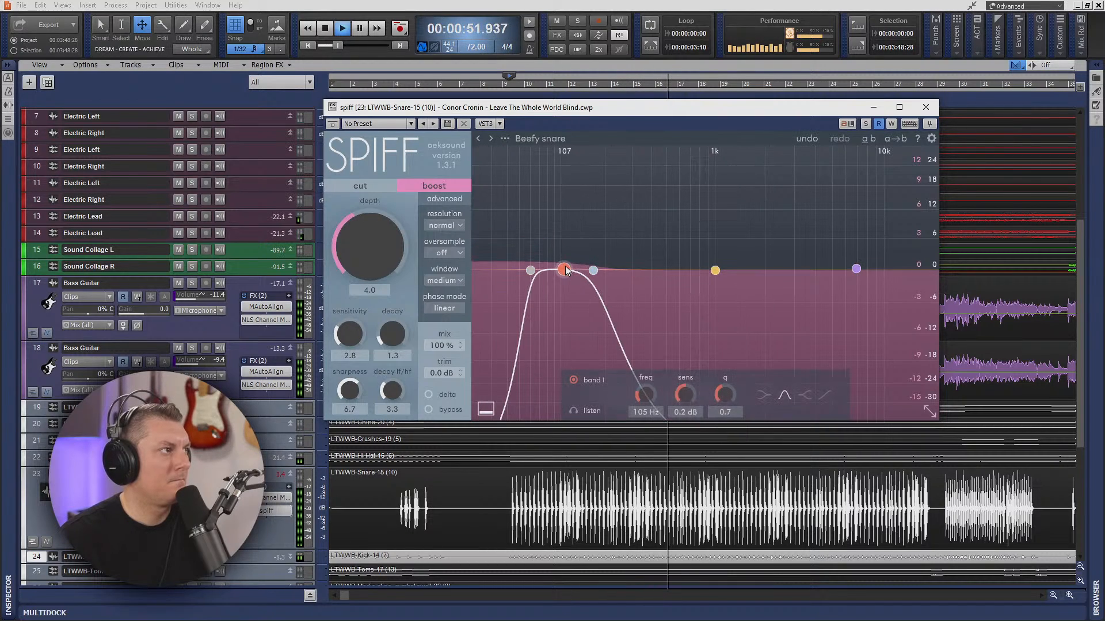
{"action": "left_click_drag", "start_coordinate": [565, 270], "coordinate": [756, 224]}
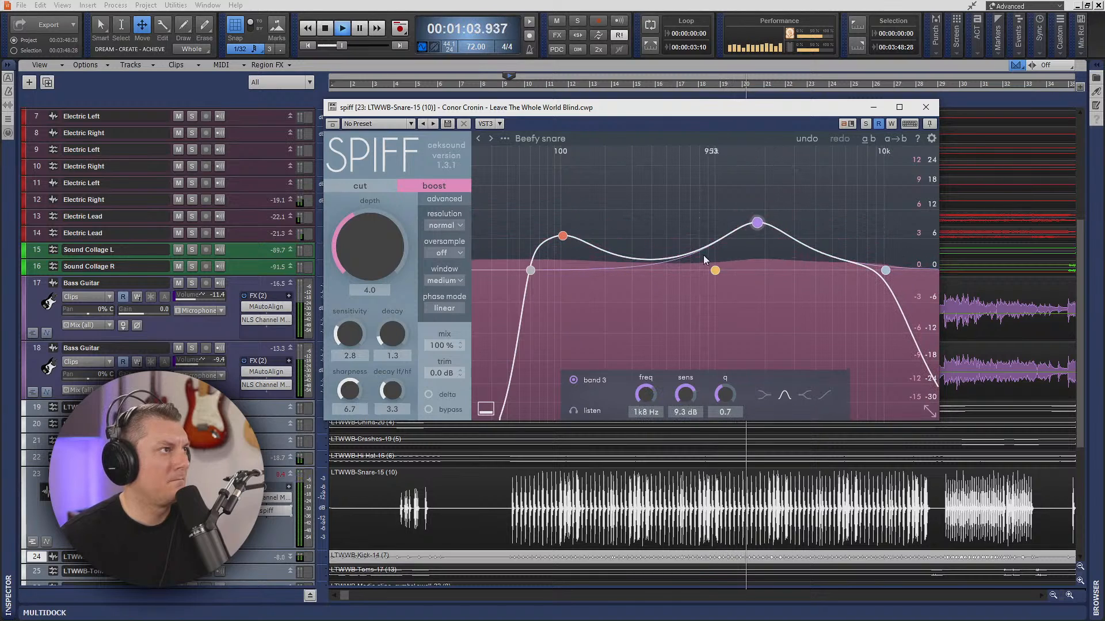
{"action": "left_click_drag", "start_coordinate": [711, 271], "coordinate": [662, 300]}
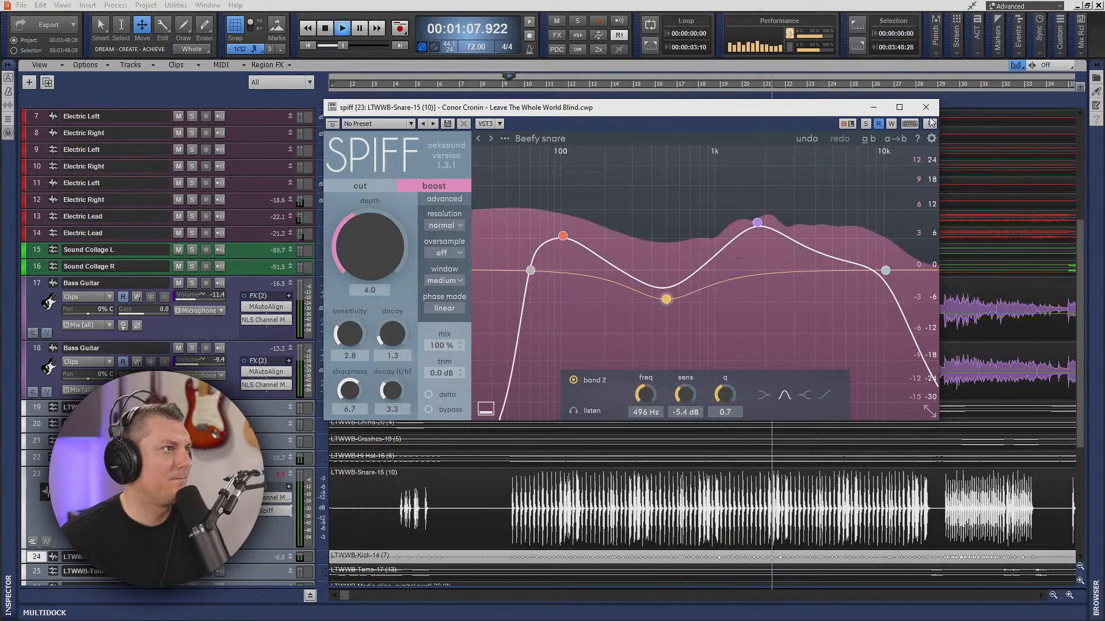
{"action": "left_click_drag", "start_coordinate": [799, 114], "coordinate": [855, 124]}
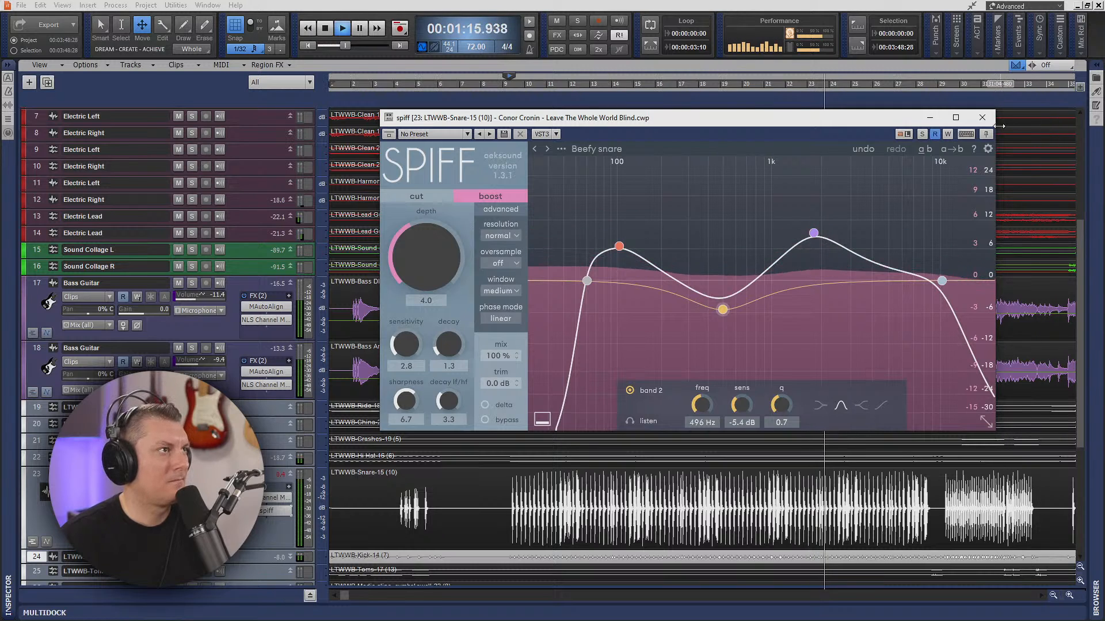
{"action": "left_click", "coordinate": [982, 118]}
{"action": "key", "text": "space"}
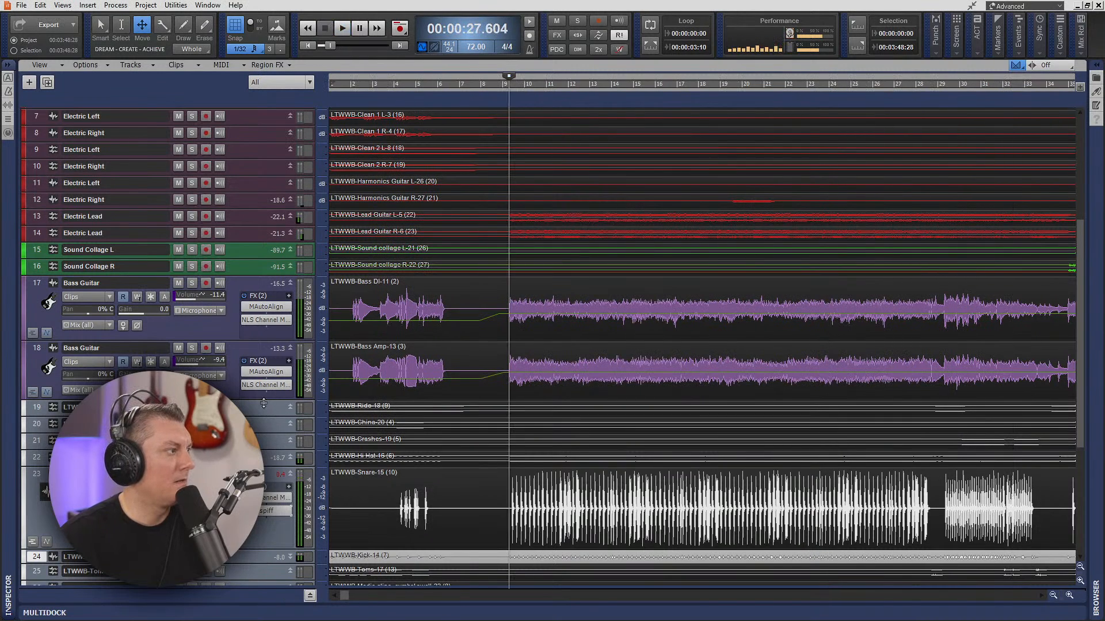
- Compare the snare with spiff bypassed and enabled by playing the passage, switching the effect back on, and replaying it
{"action": "scroll", "coordinate": [271, 415], "scroll_direction": "down", "scroll_amount": 3}
{"action": "scroll", "coordinate": [272, 415], "scroll_direction": "down", "scroll_amount": 2}
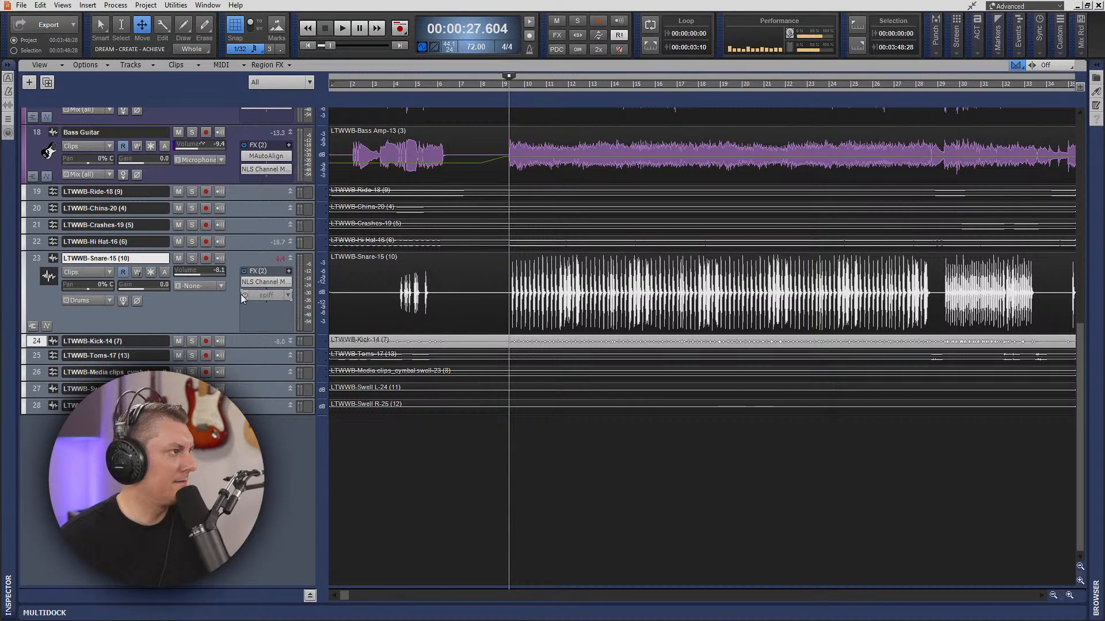
{"action": "key", "text": "space"}
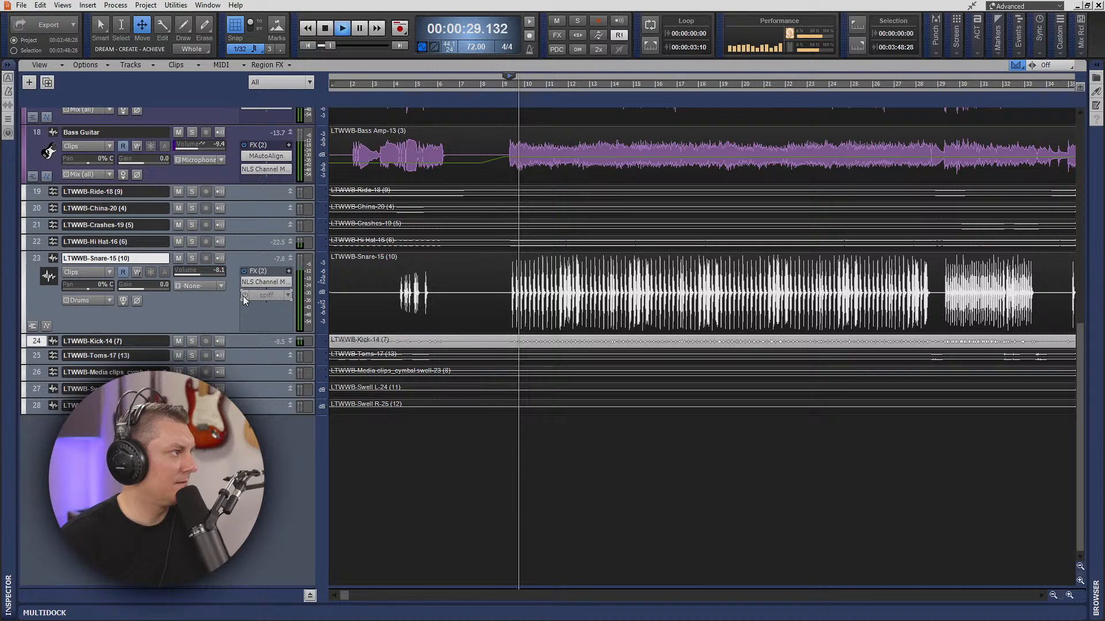
{"action": "left_click", "coordinate": [244, 296]}
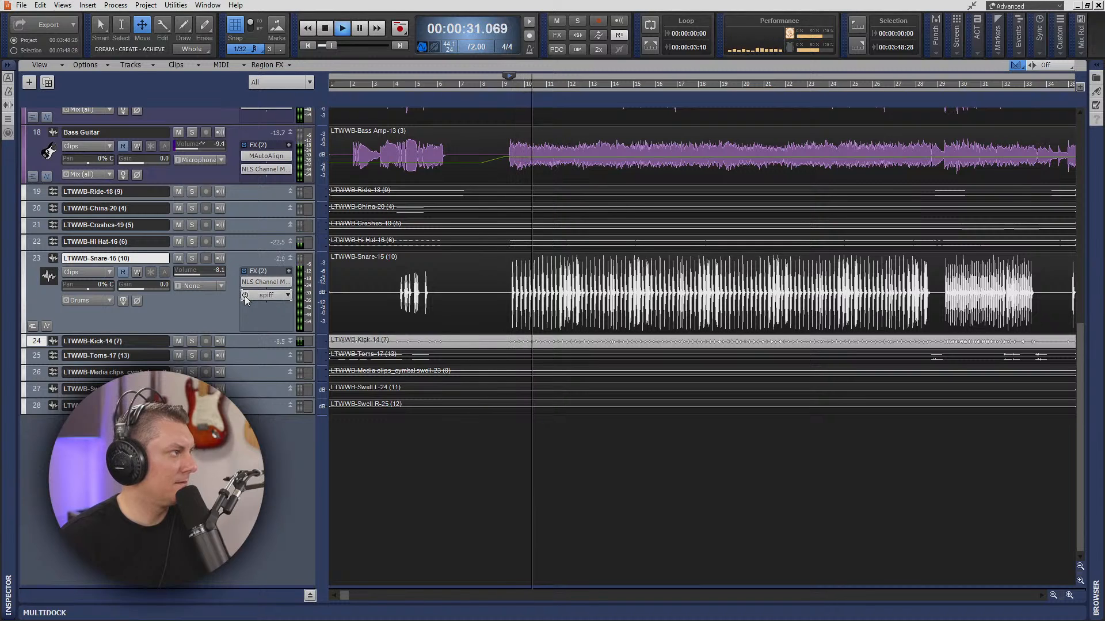
{"action": "key", "text": "space"}
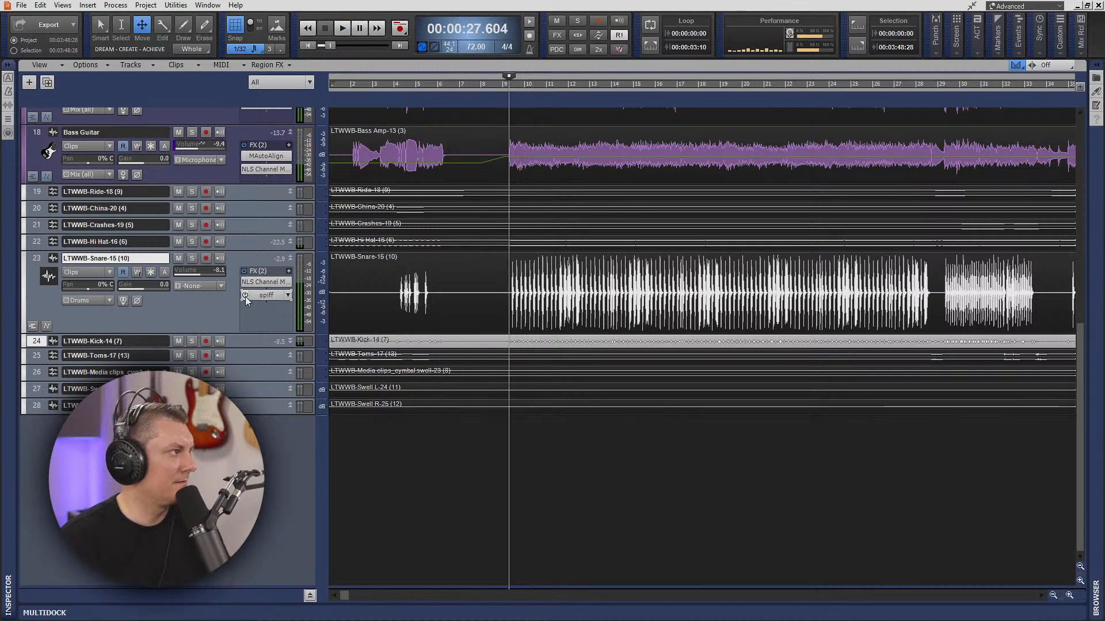
{"action": "key", "text": "space"}
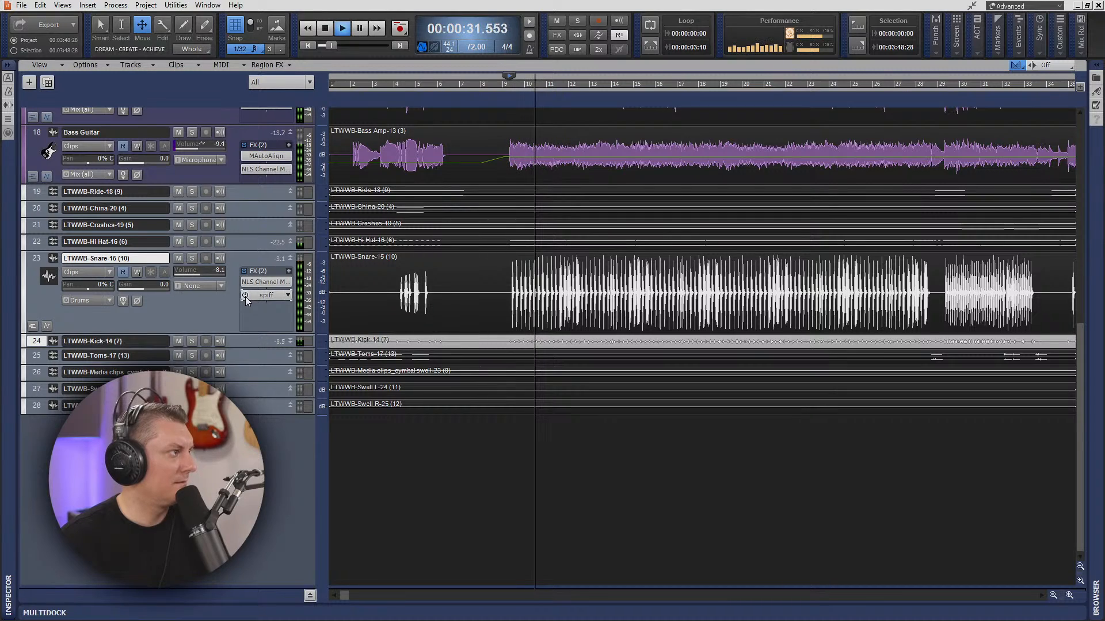
{"action": "key", "text": "space"}
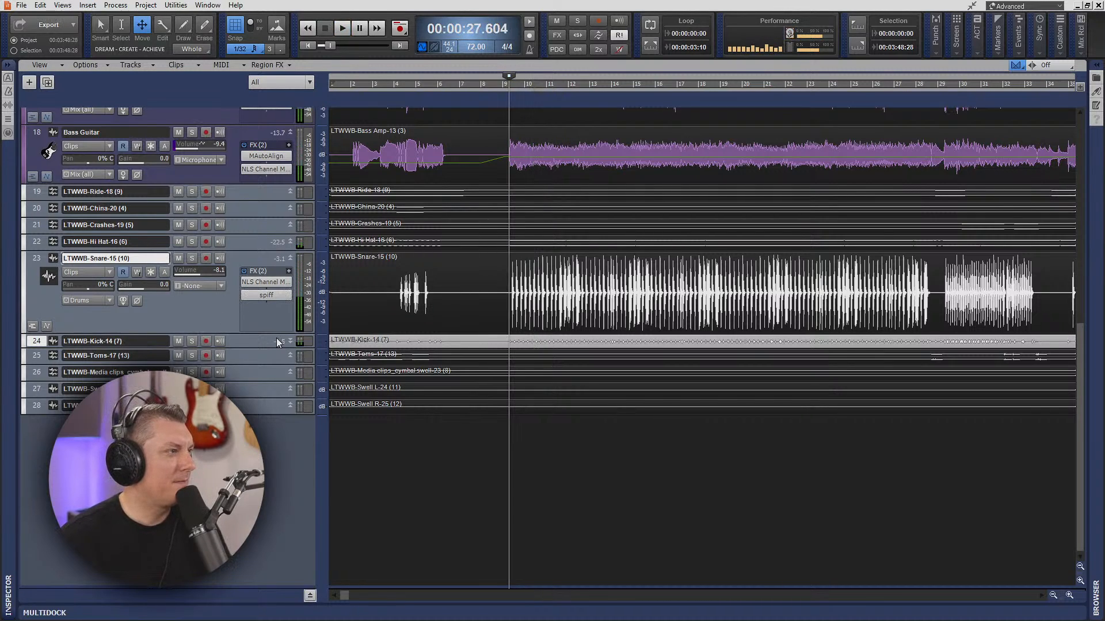
- Enlarge the Snare track further and replay the passage from 00:00:27.604 to listen to the processed snare
{"action": "left_click_drag", "start_coordinate": [275, 334], "coordinate": [275, 374]}
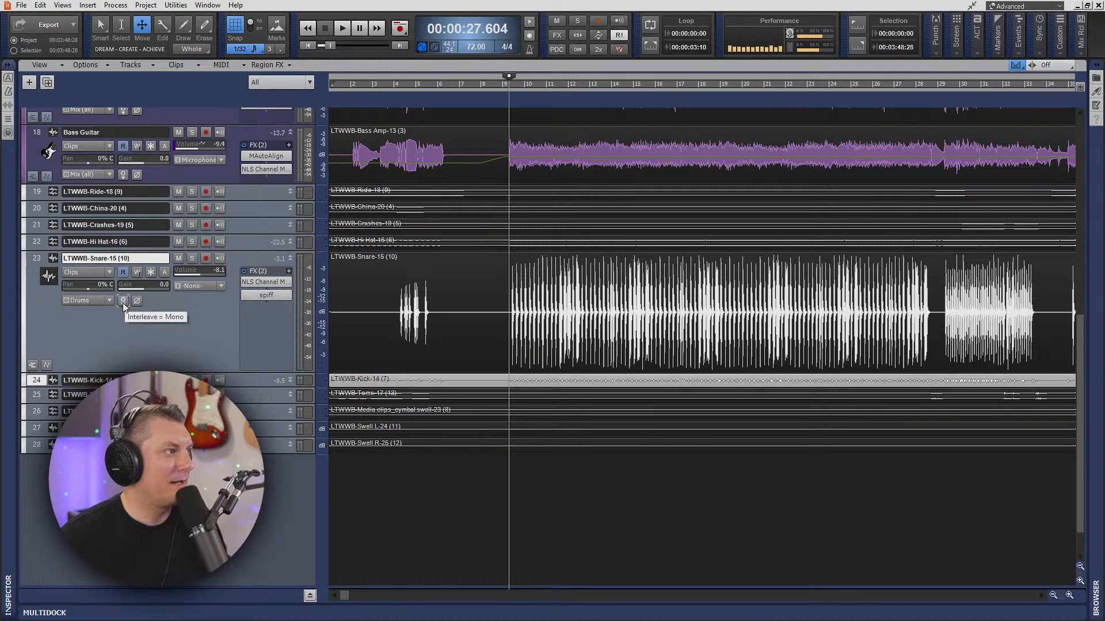
{"action": "key", "text": "space"}
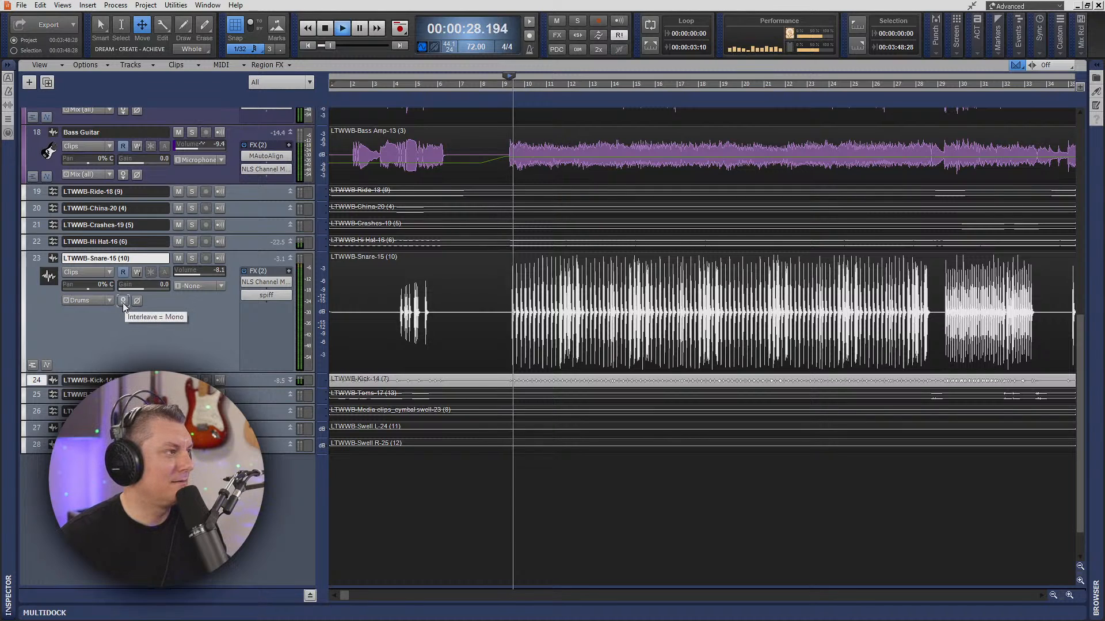
{"action": "key", "text": "space"}
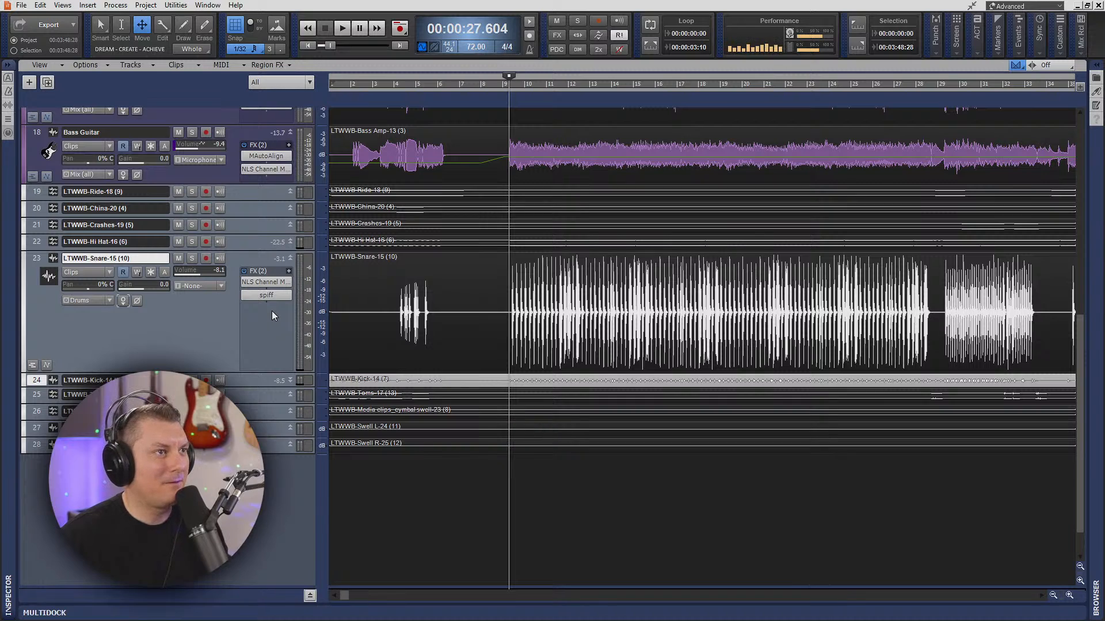
- Insert the iZotope Trash 2 saturation effect after spiff on the LTWWB-Snare-15 track
{"action": "right_click", "coordinate": [287, 310]}
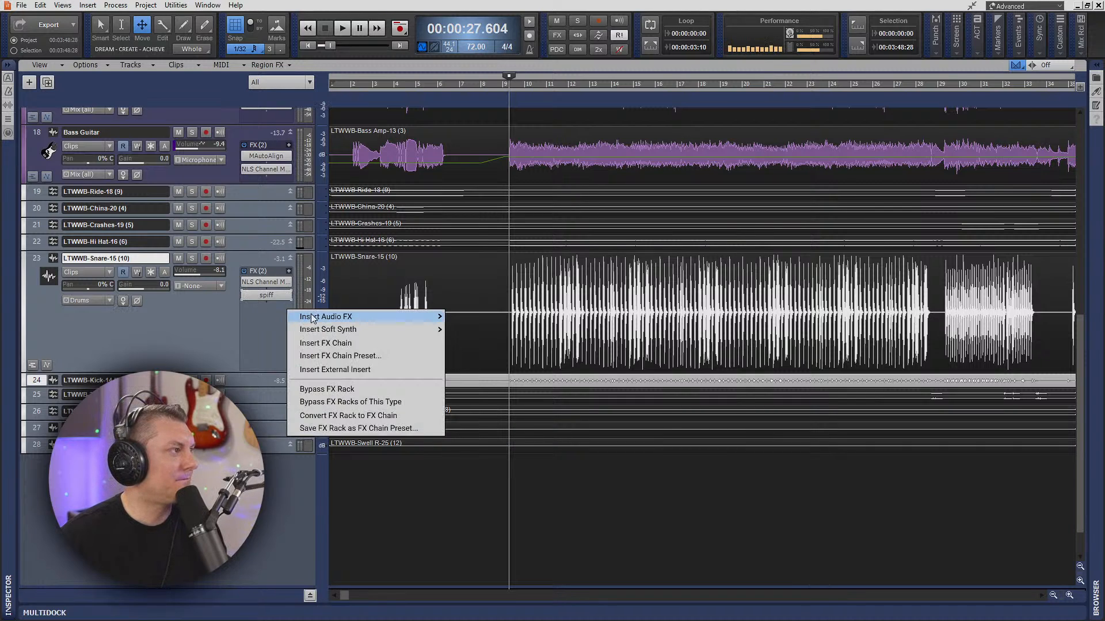
{"action": "mouse_move", "coordinate": [318, 318]}
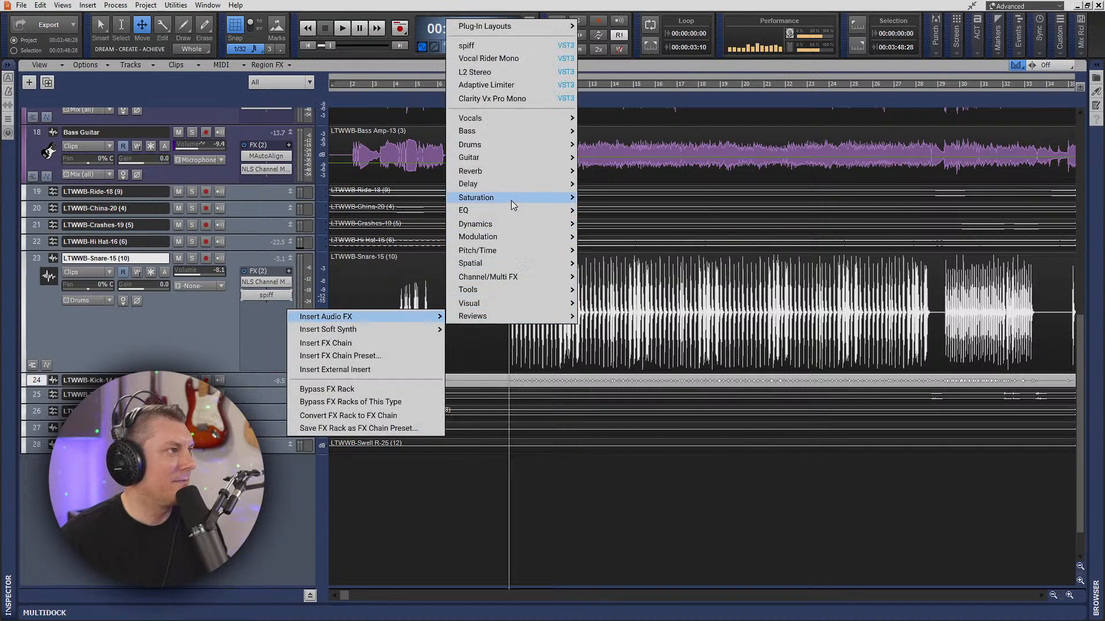
{"action": "mouse_move", "coordinate": [511, 198]}
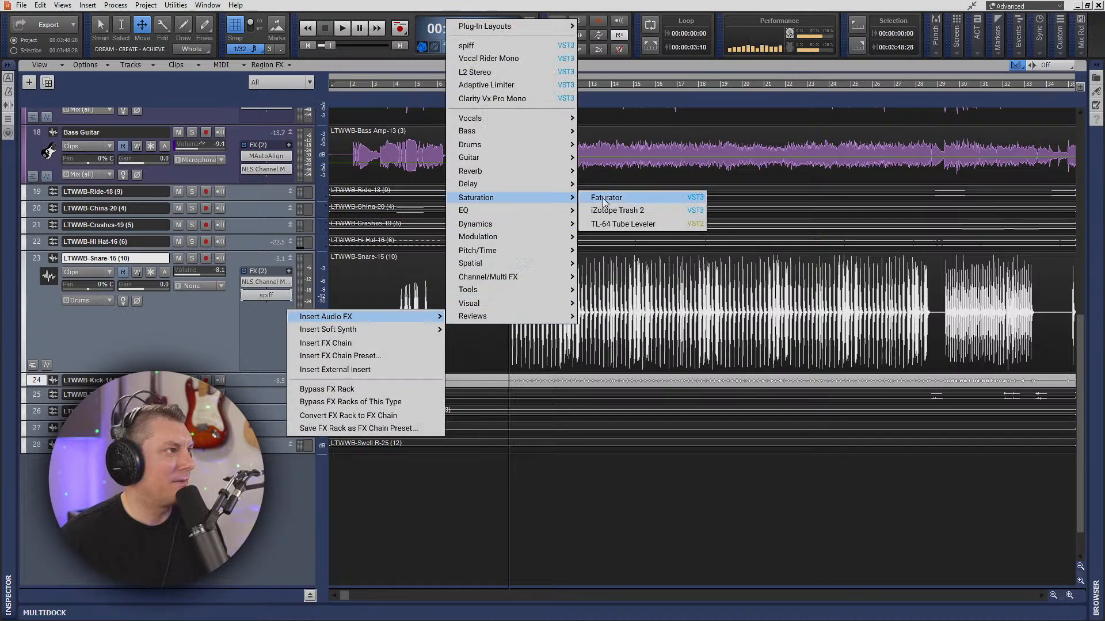
{"action": "left_click", "coordinate": [654, 210]}
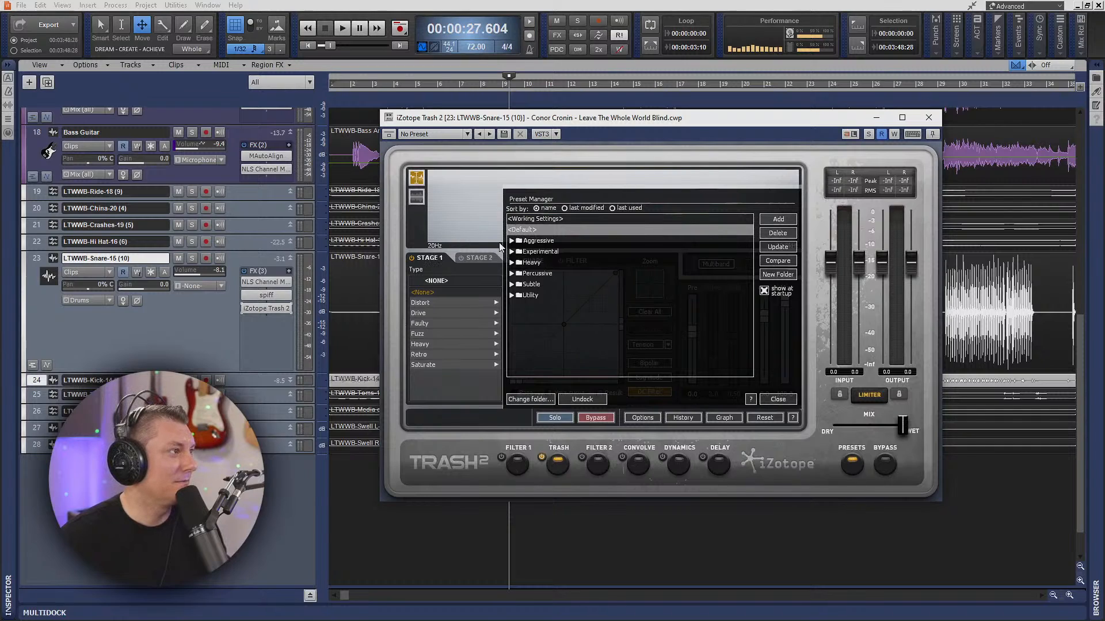
- Look through Trash 2's Distort and Heavy distortion types and set Stage 1 to Impaler
{"action": "left_click", "coordinate": [449, 303]}
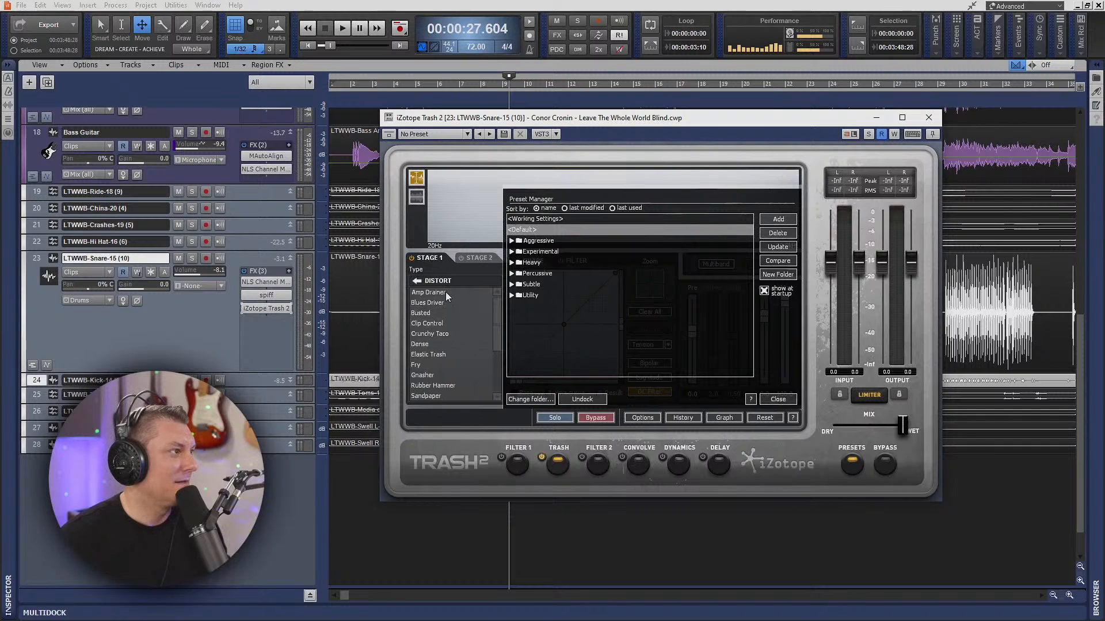
{"action": "left_click", "coordinate": [417, 282]}
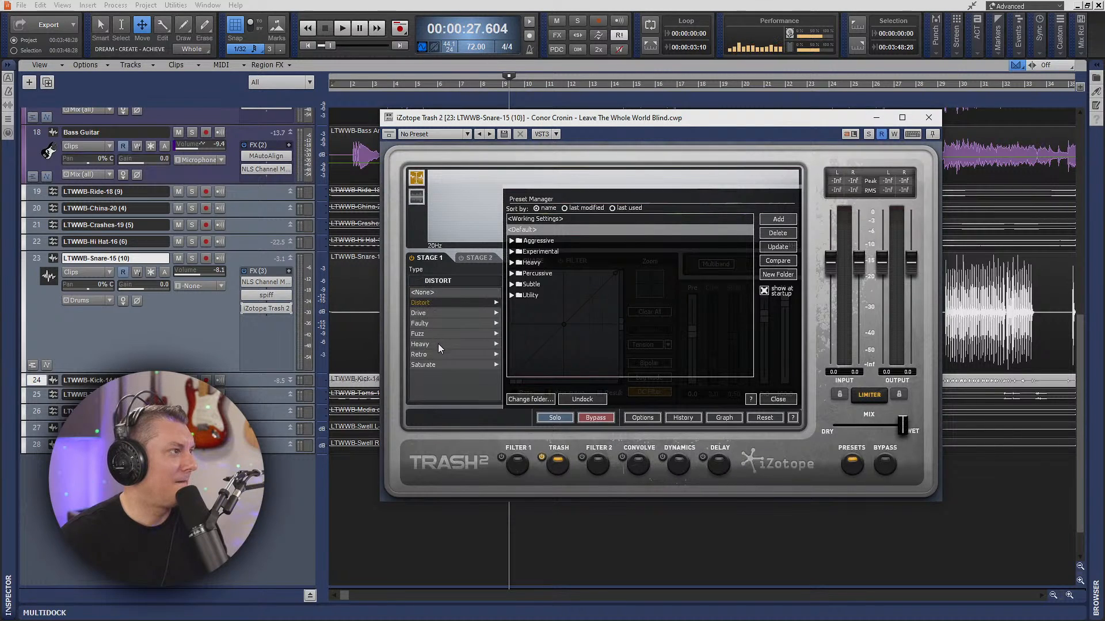
{"action": "left_click", "coordinate": [455, 343]}
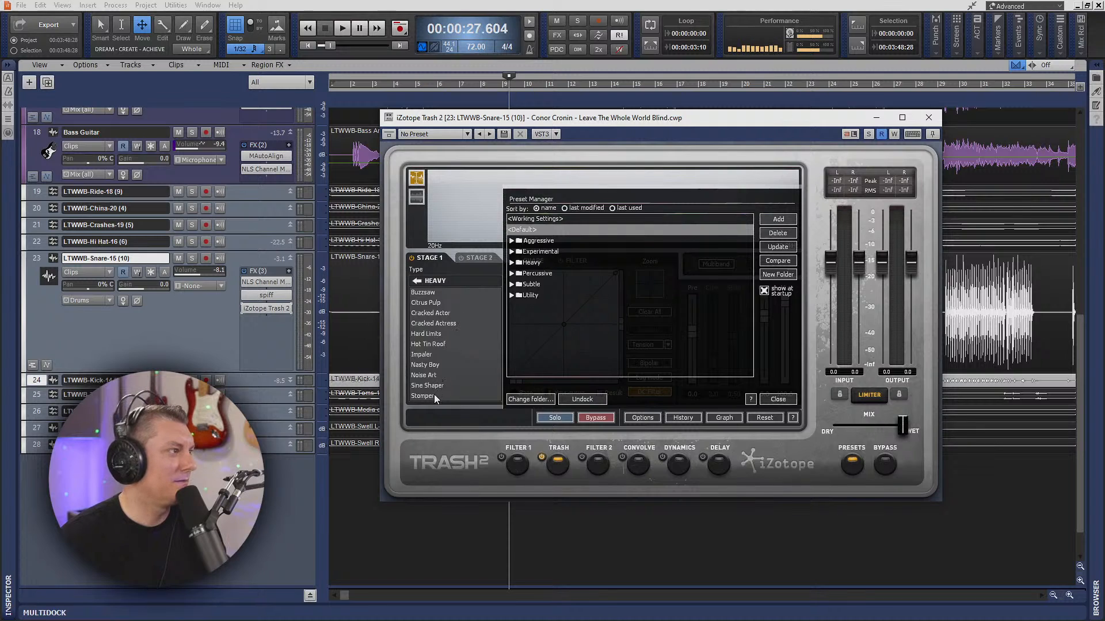
{"action": "left_click", "coordinate": [431, 354]}
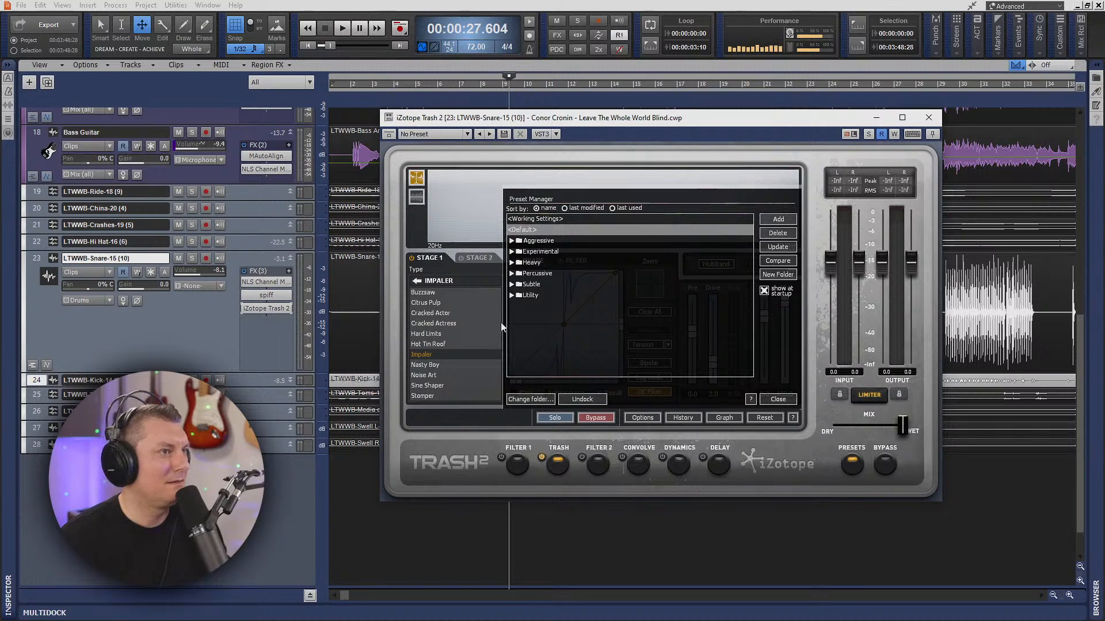
- Browse Trash 2's Experimental presets, trying Boiler Room and Bouncing In Tunnels before loading Broke Down Factory
{"action": "left_click", "coordinate": [511, 241]}
{"action": "left_click", "coordinate": [511, 241]}
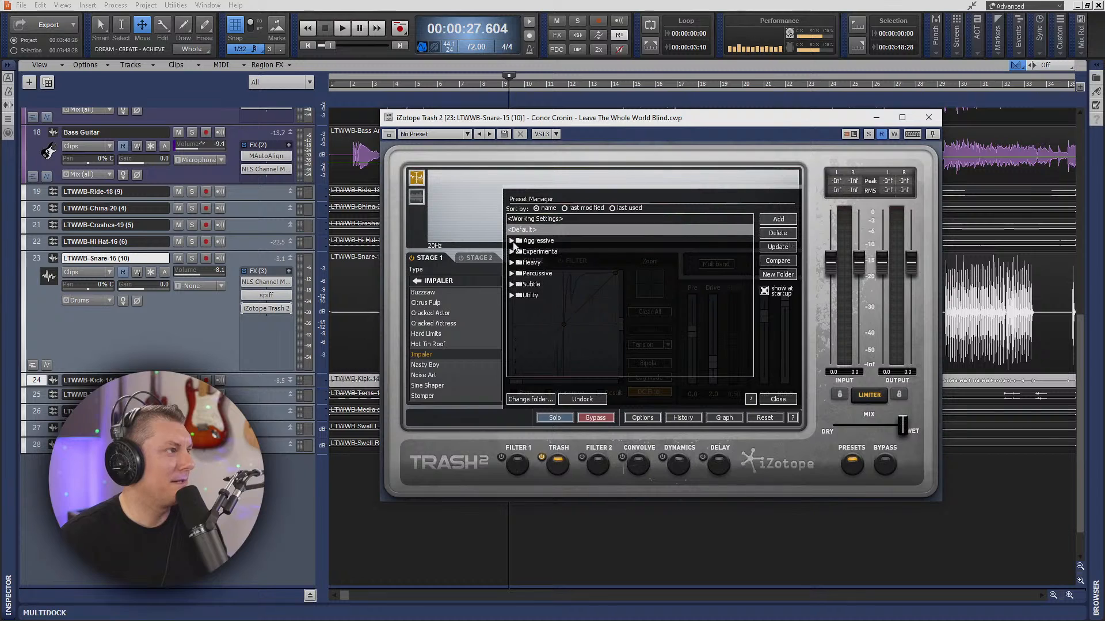
{"action": "left_click", "coordinate": [512, 252]}
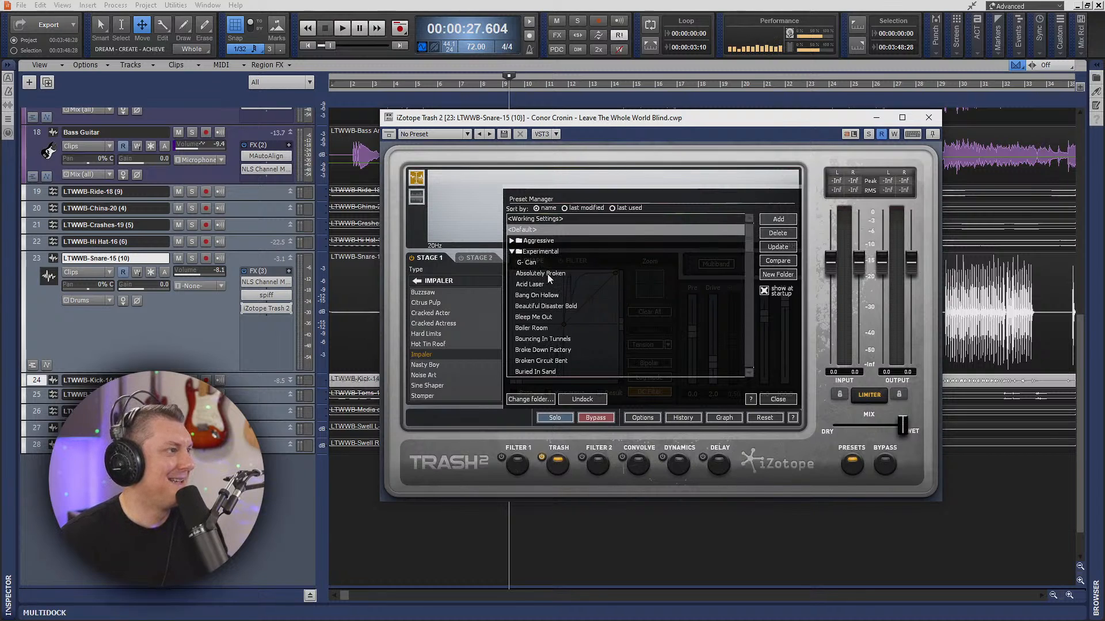
{"action": "left_click", "coordinate": [538, 328]}
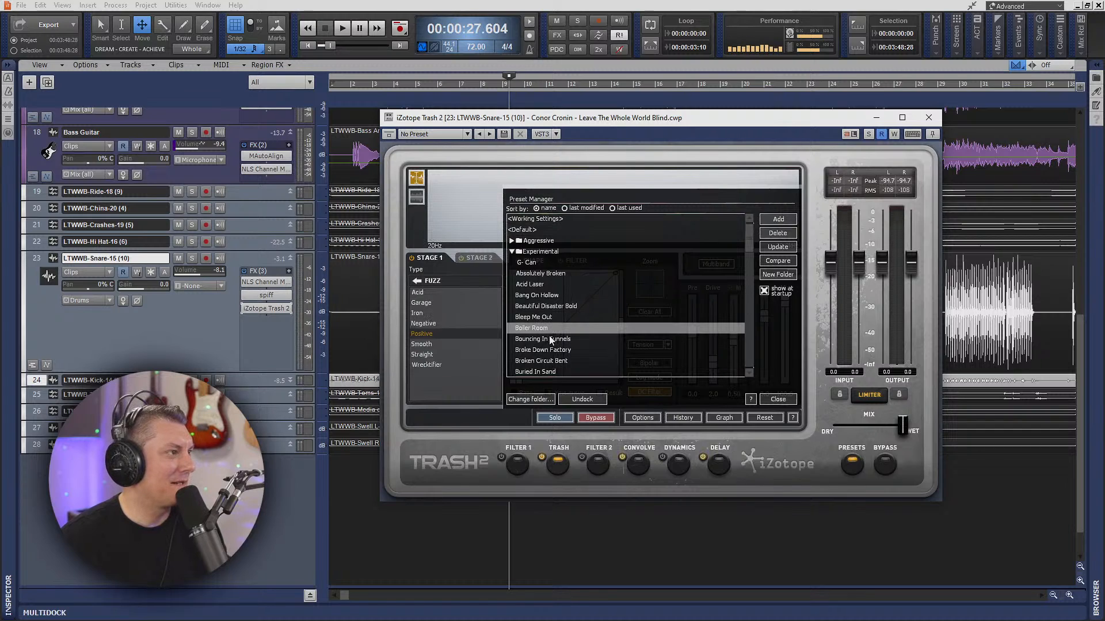
{"action": "left_click", "coordinate": [567, 341]}
{"action": "left_click", "coordinate": [566, 352]}
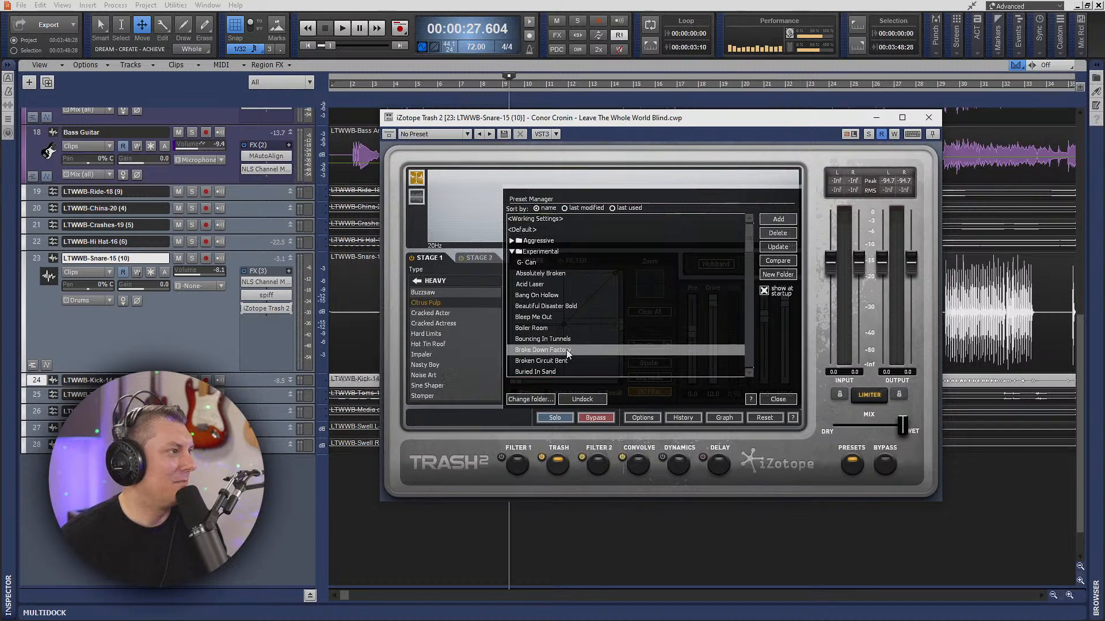
{"action": "left_click", "coordinate": [567, 352]}
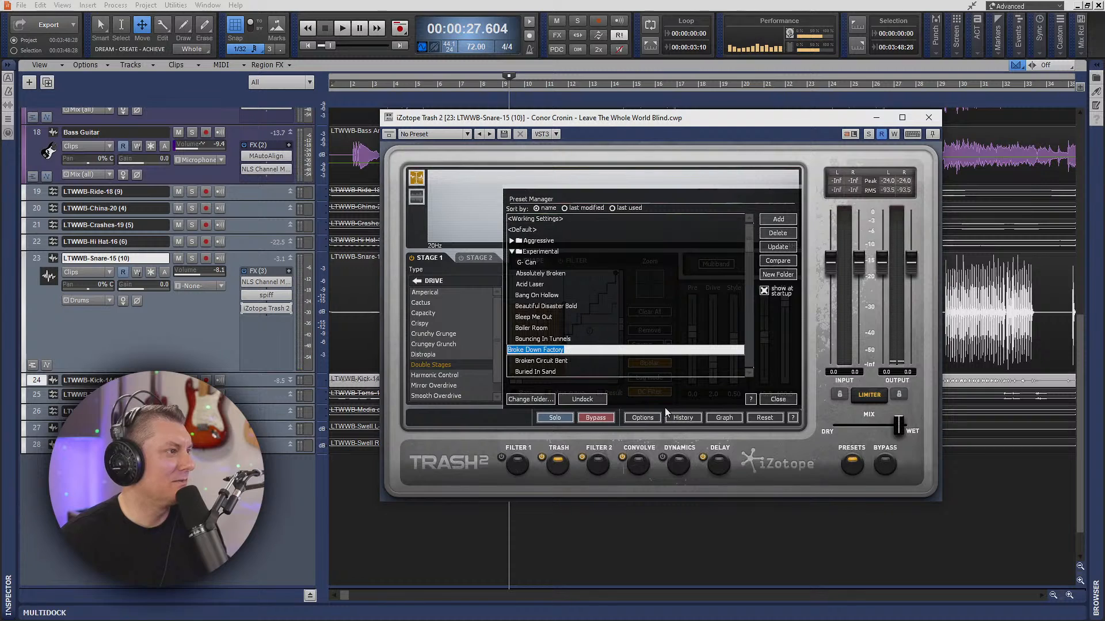
- Solo the Trash module, start playback from 00:00:27.604, and solo the Snare track
{"action": "left_click", "coordinate": [555, 419]}
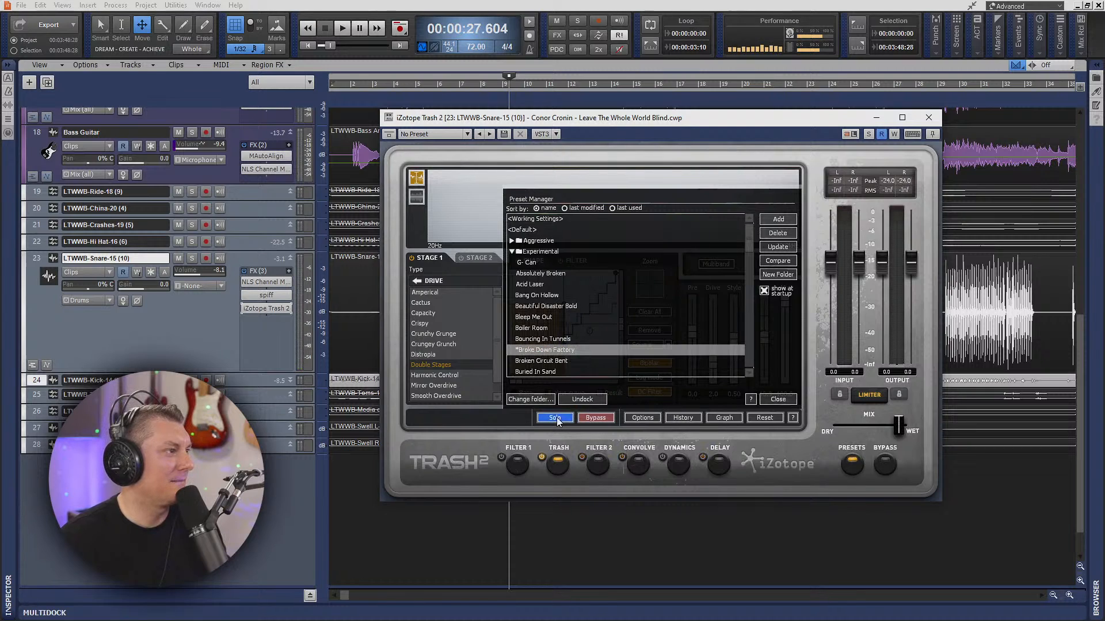
{"action": "key", "text": "space"}
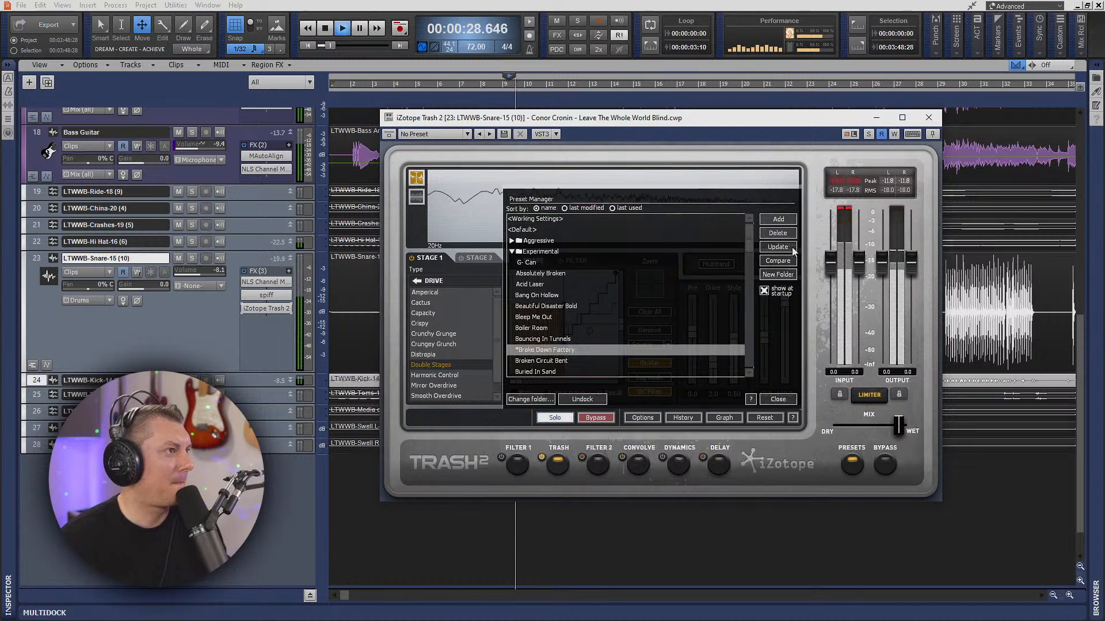
{"action": "left_click", "coordinate": [868, 134]}
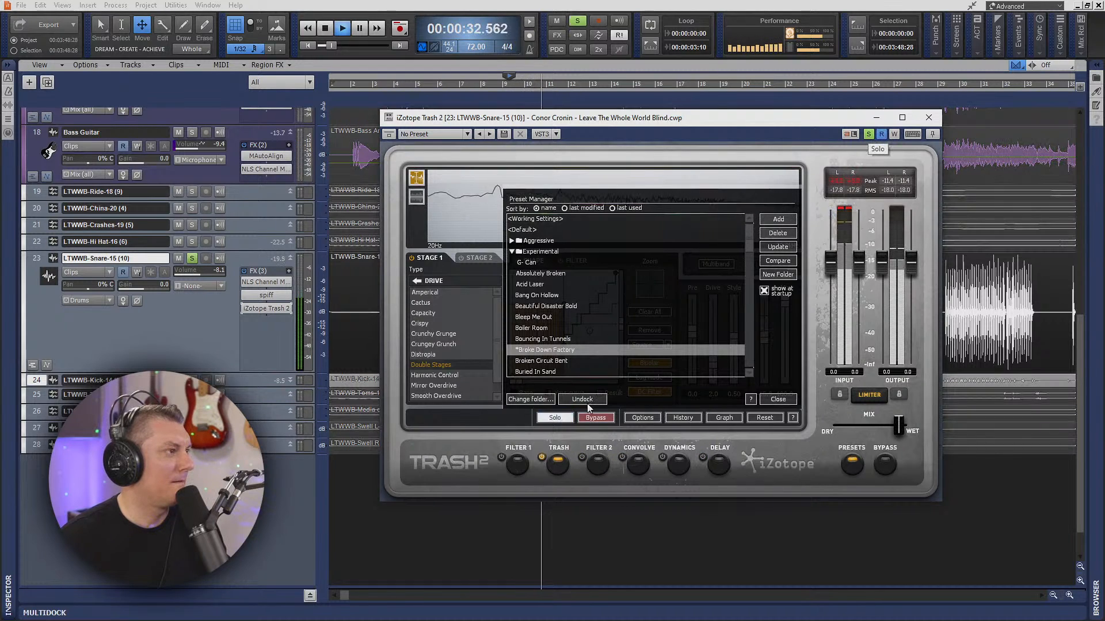
- Audition the Experimental presets Bleep Me Out and Boiler Room during playback, lowering Boiler Room's mix to about a quarter wet
{"action": "left_click", "coordinate": [543, 320]}
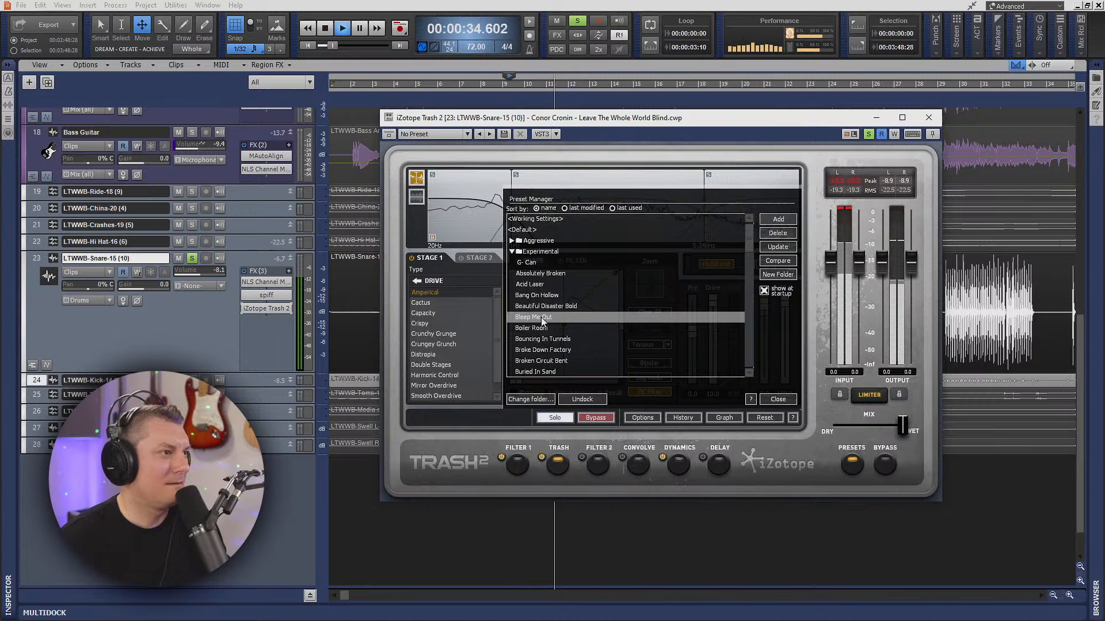
{"action": "left_click", "coordinate": [537, 330]}
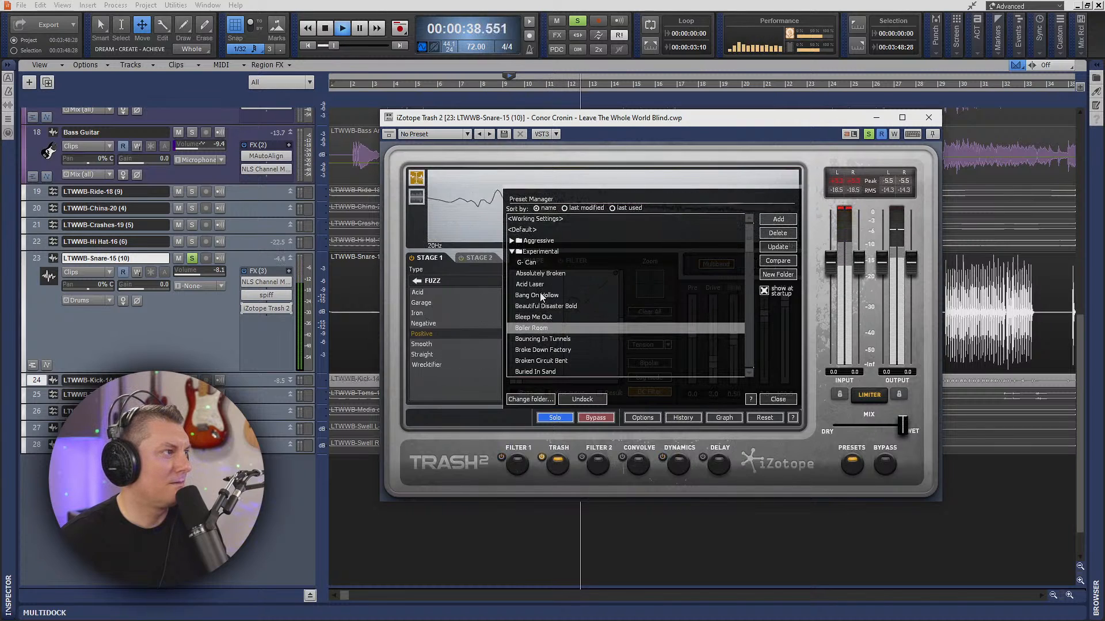
{"action": "left_click_drag", "start_coordinate": [901, 430], "coordinate": [852, 429]}
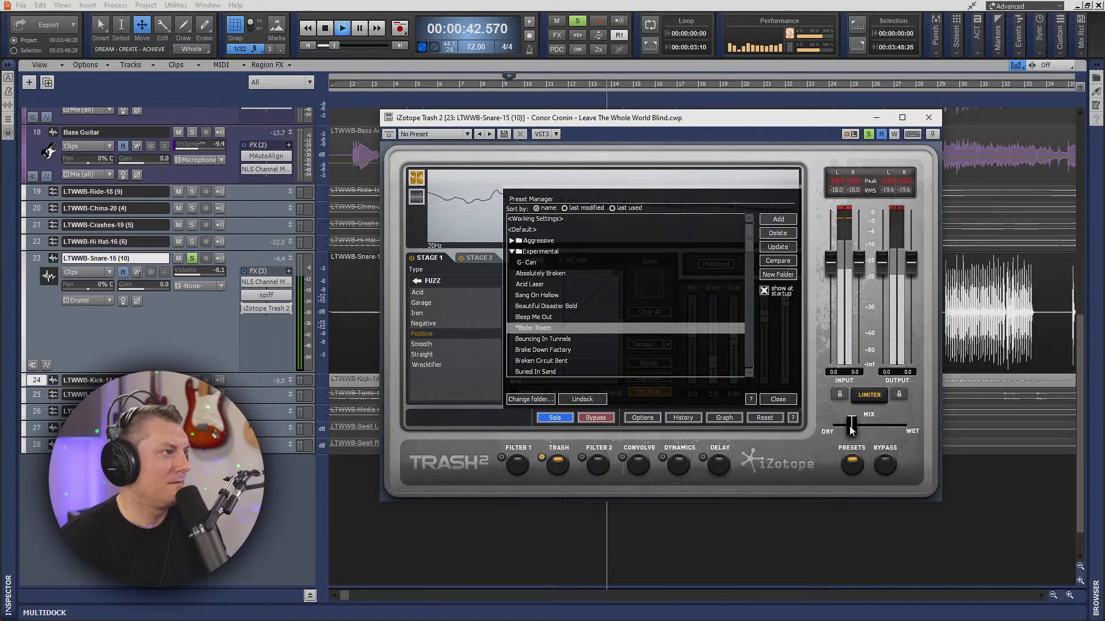
- Audition Beautiful Disaster Bold, Bang On Hollow and Acid Laser, with Acid Laser's Stage 1 type set to Crispy
{"action": "left_click", "coordinate": [543, 307]}
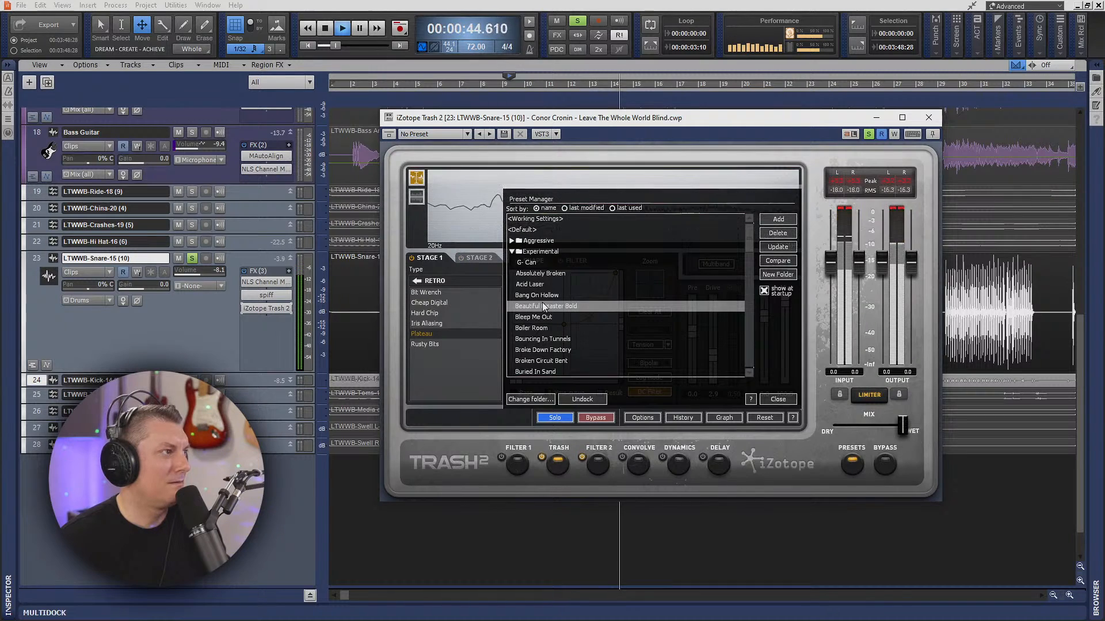
{"action": "left_click", "coordinate": [544, 296]}
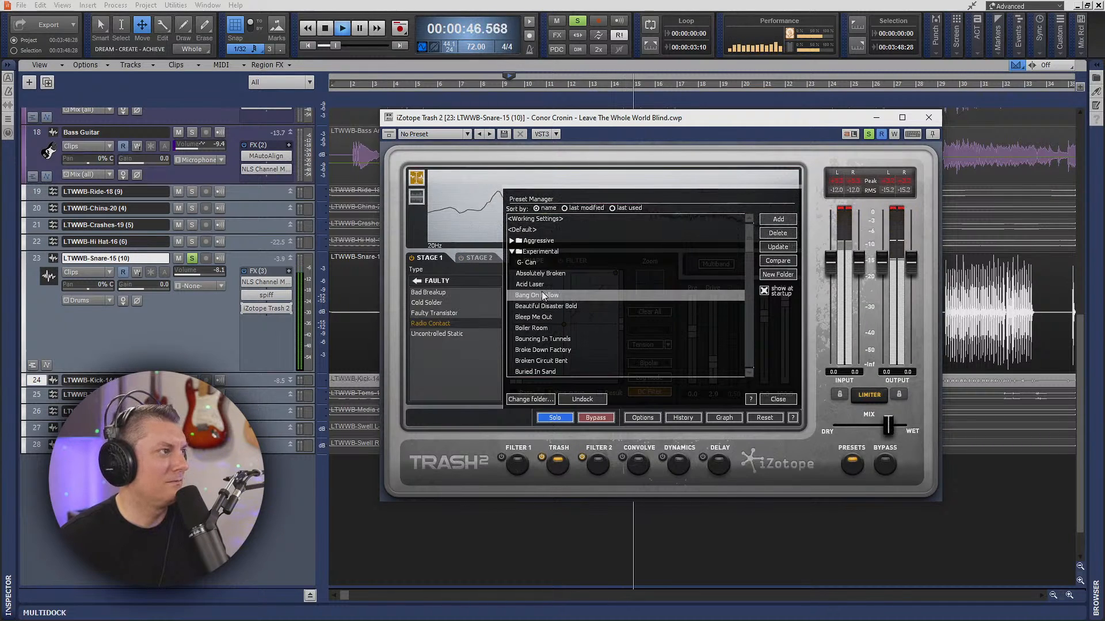
{"action": "left_click", "coordinate": [540, 285]}
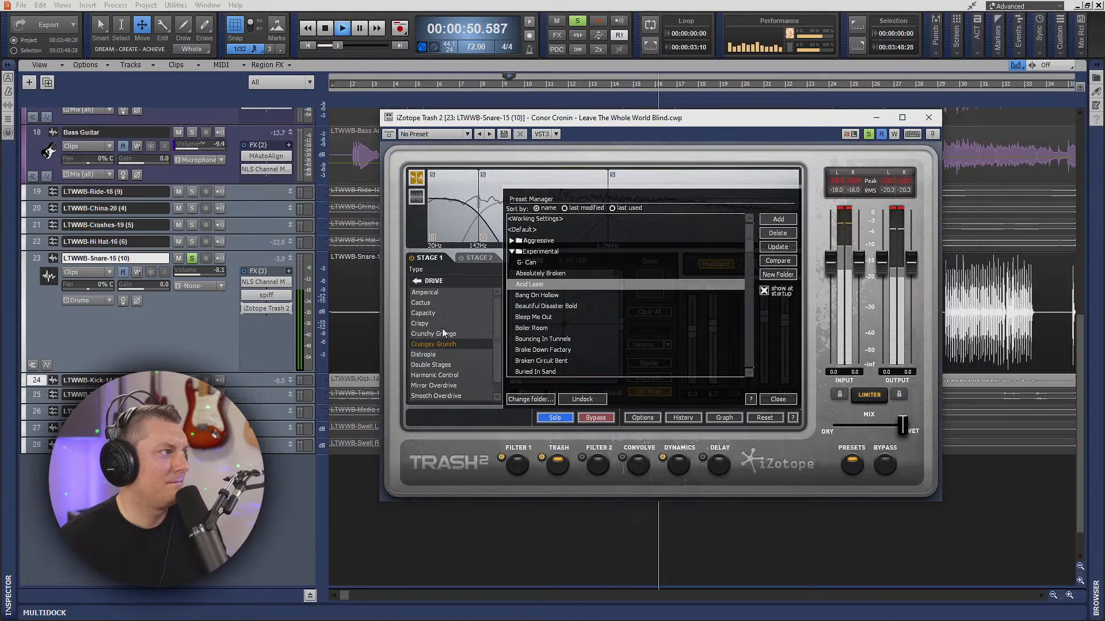
{"action": "left_click", "coordinate": [424, 325]}
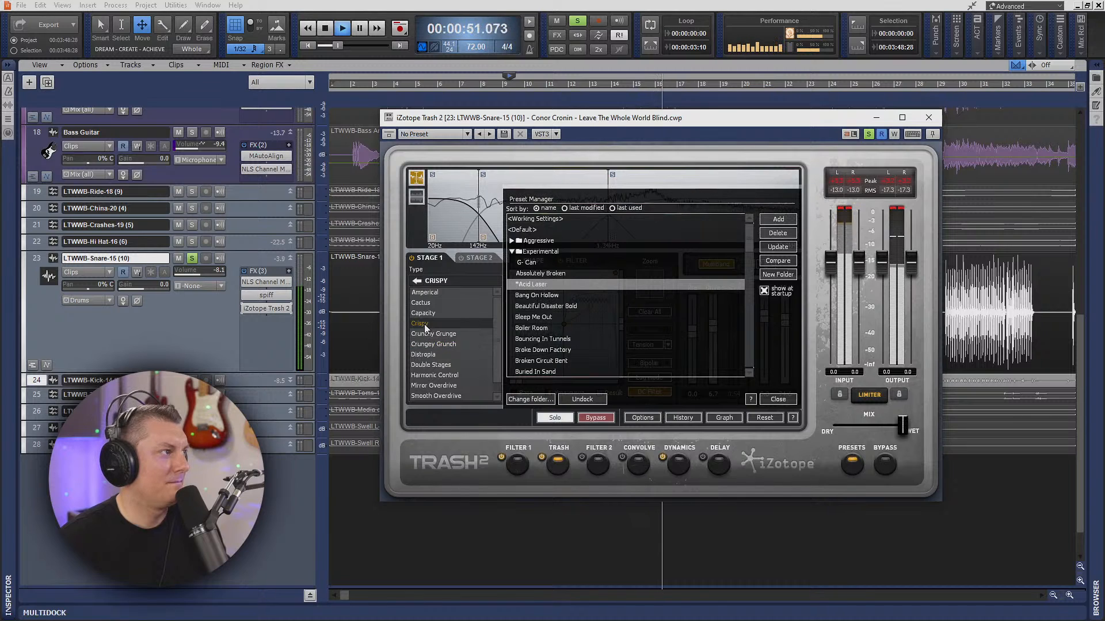
- Audition Bleep Me Out with Crunchy Grunge in Stage 1, and Boiler Room with the Smooth fuzz type
{"action": "left_click", "coordinate": [539, 320]}
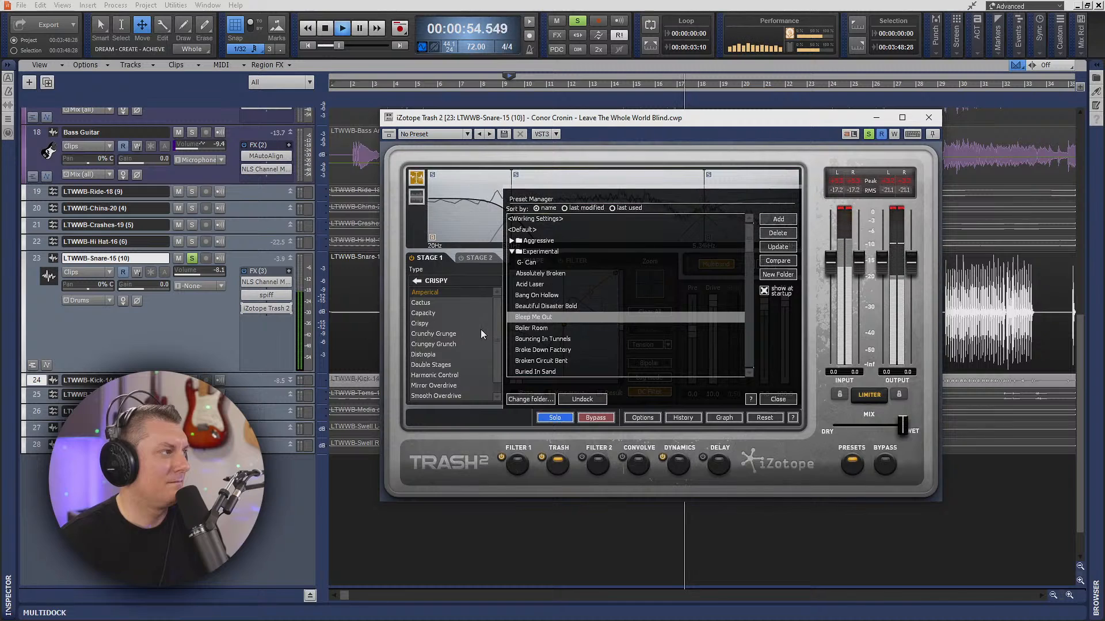
{"action": "left_click", "coordinate": [443, 335]}
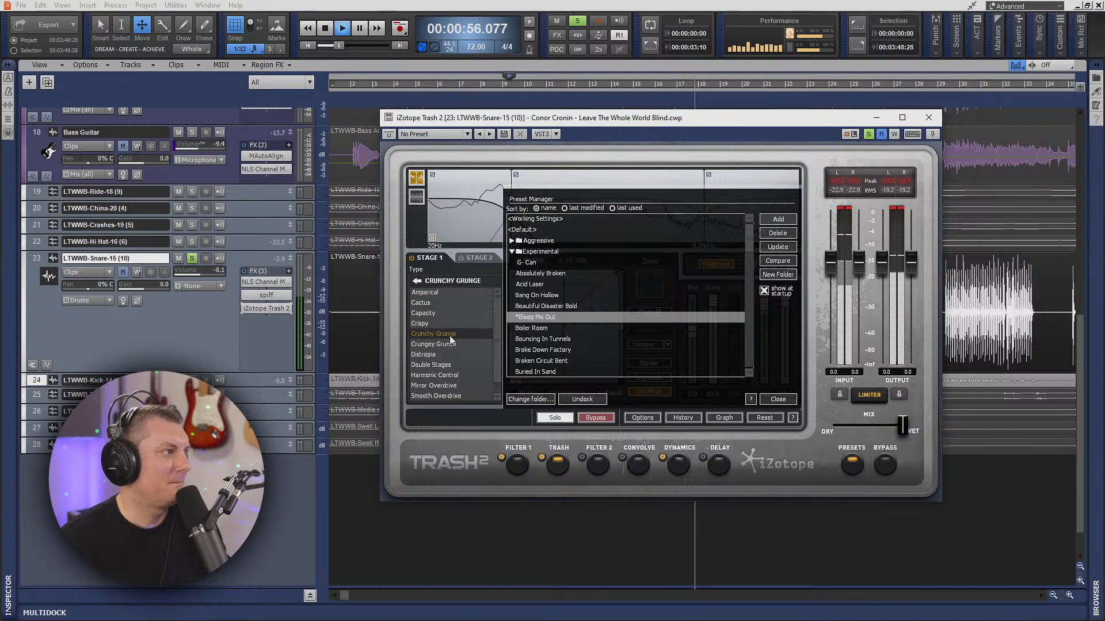
{"action": "left_click", "coordinate": [543, 329]}
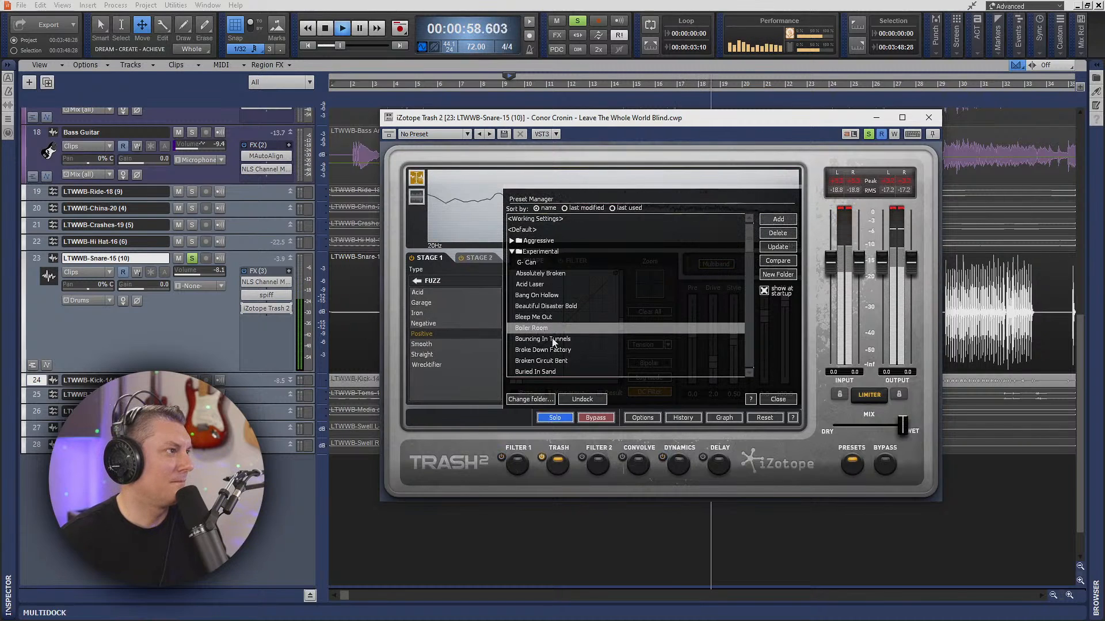
{"action": "left_click", "coordinate": [429, 343]}
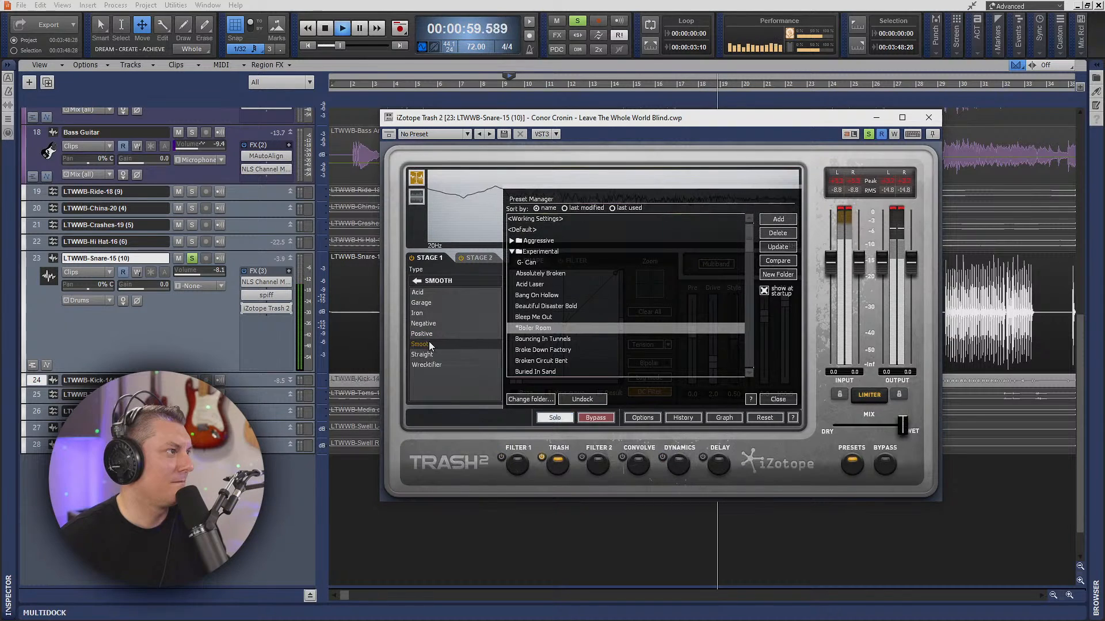
- Load Broke Down Factory, lower the mix to about one third wet, switch off Filter 2, stop playback, and set Stage 1 to Smooth Overdrive
{"action": "left_click", "coordinate": [540, 350]}
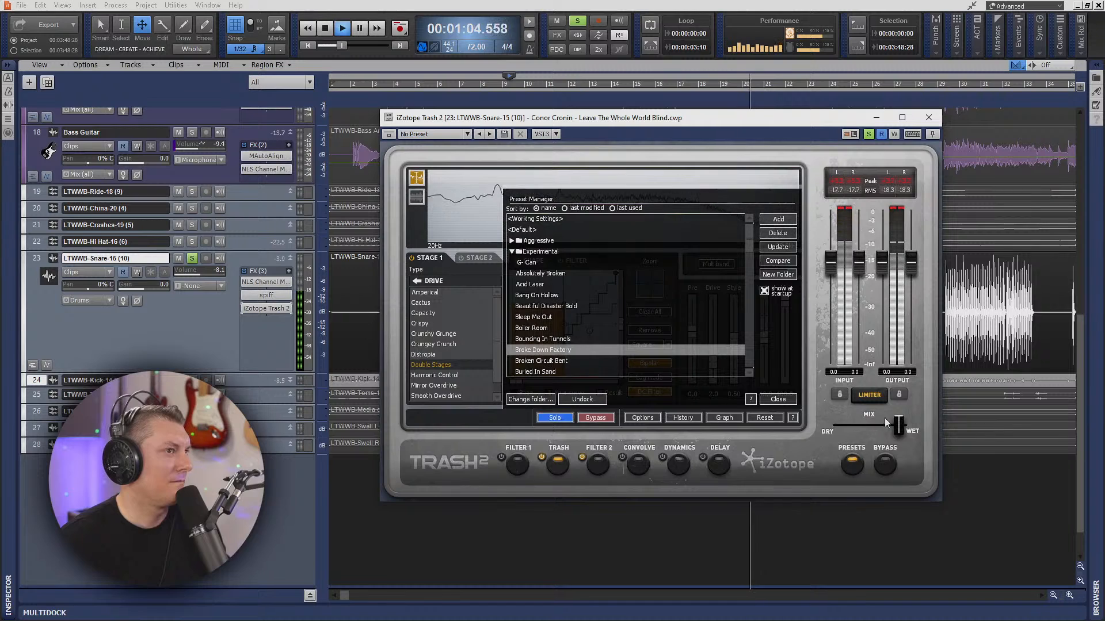
{"action": "left_click_drag", "start_coordinate": [899, 424], "coordinate": [858, 429]}
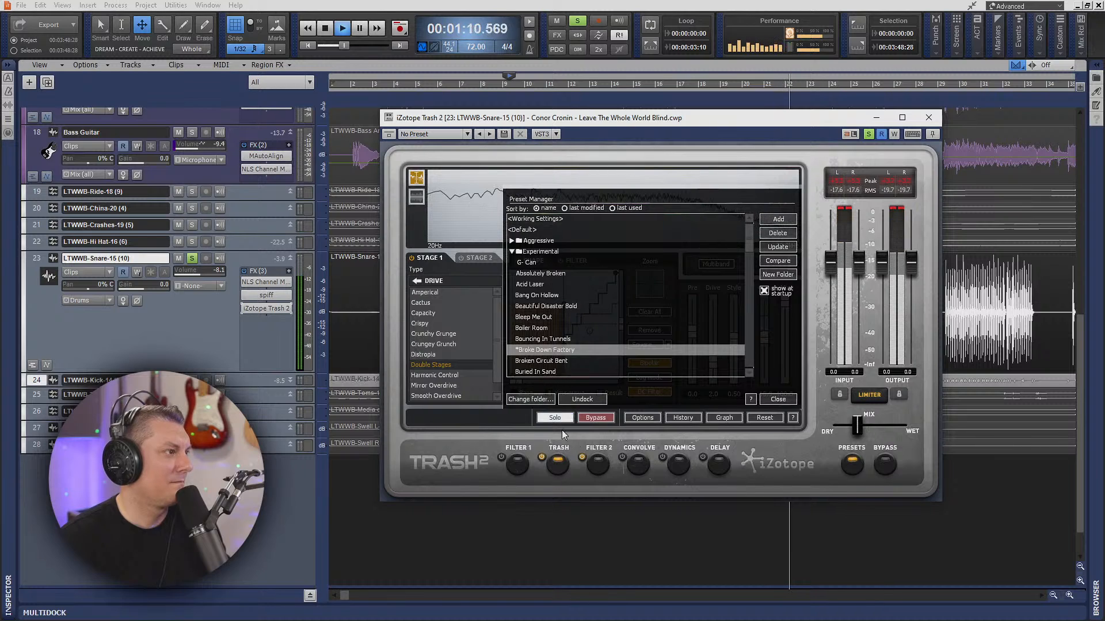
{"action": "left_click", "coordinate": [583, 457]}
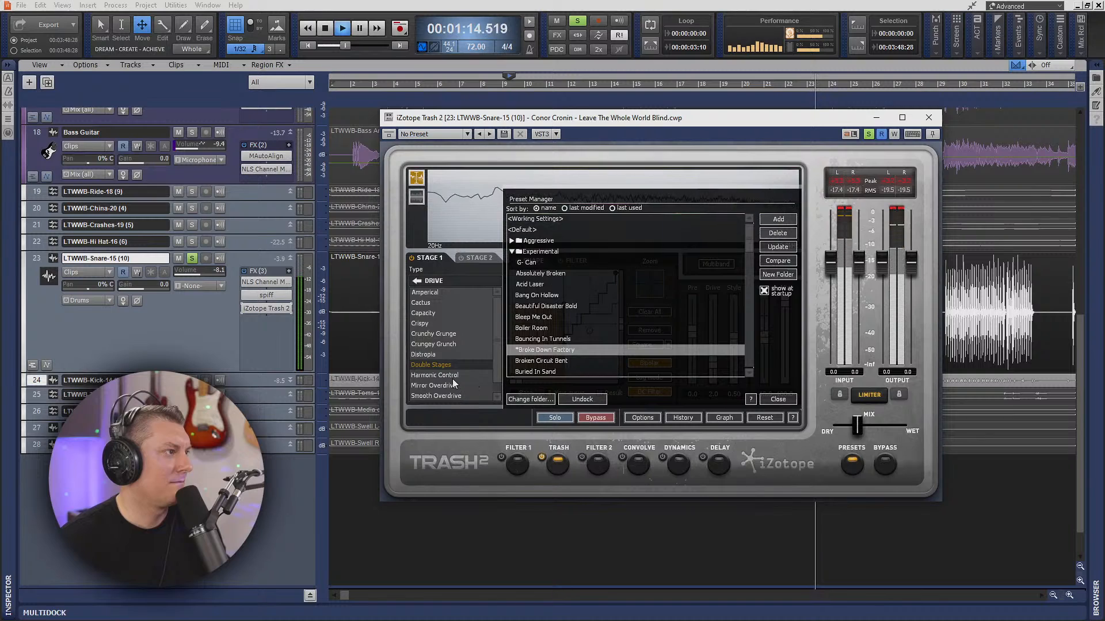
{"action": "key", "text": "space"}
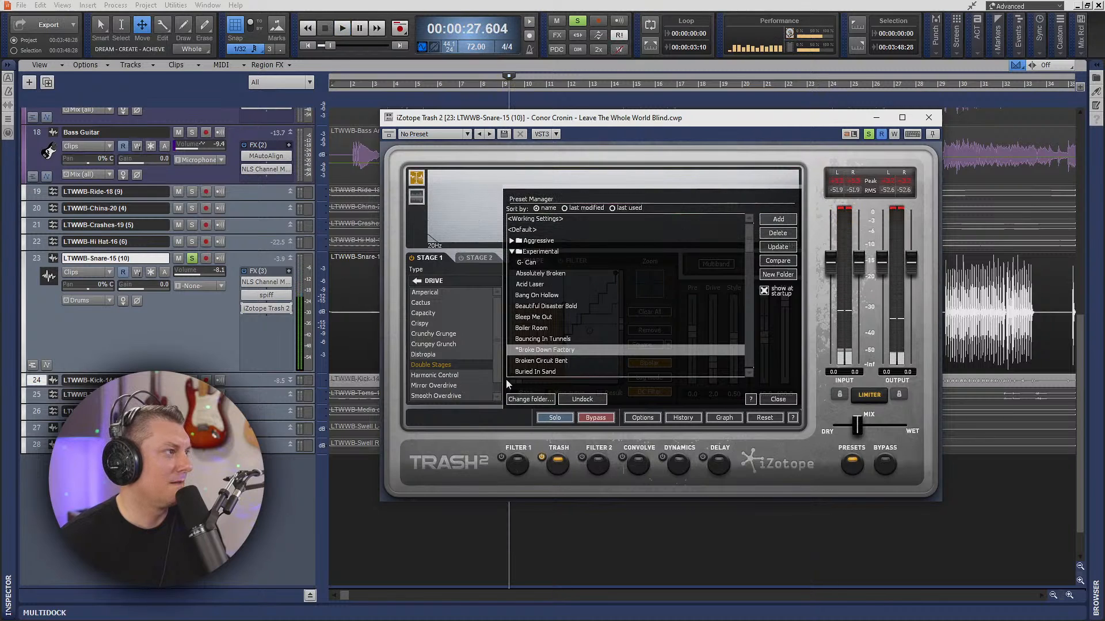
{"action": "scroll", "coordinate": [454, 386], "scroll_direction": "down", "scroll_amount": 1}
{"action": "left_click", "coordinate": [450, 394]}
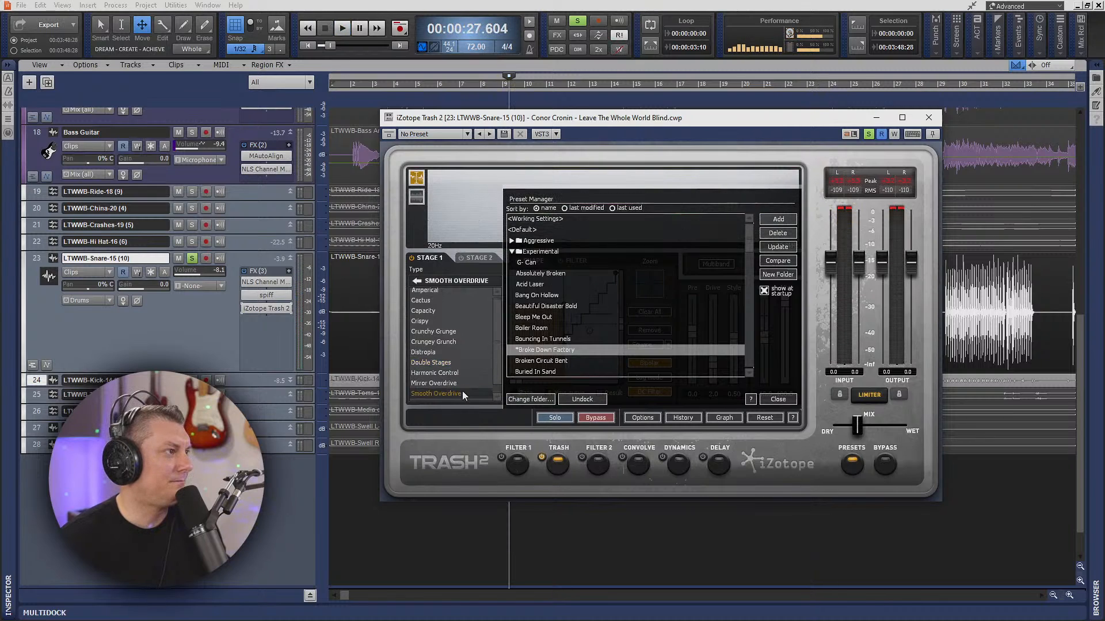
- Collapse the Experimental presets and load Aminal from the Percussive presets in Trash 2
{"action": "left_click", "coordinate": [512, 252]}
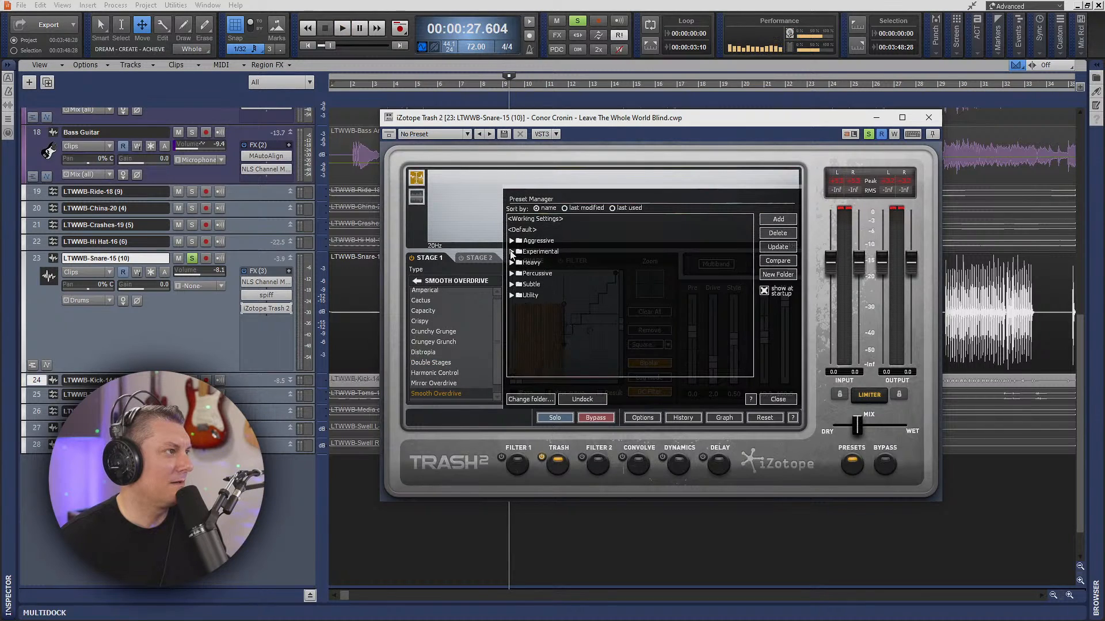
{"action": "left_click", "coordinate": [511, 273]}
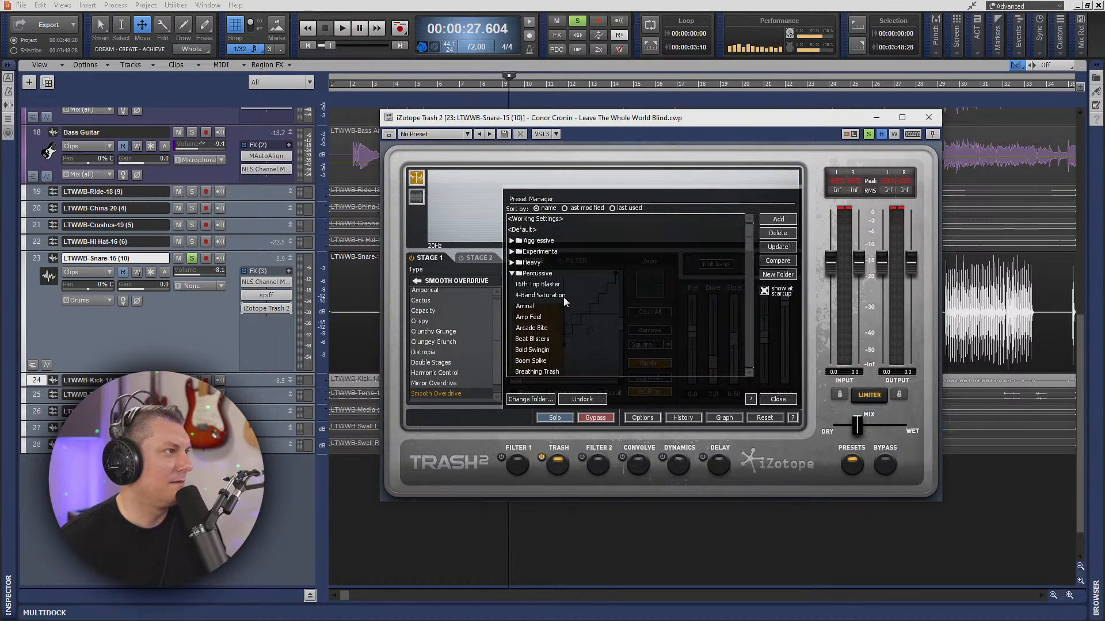
{"action": "left_click", "coordinate": [532, 308]}
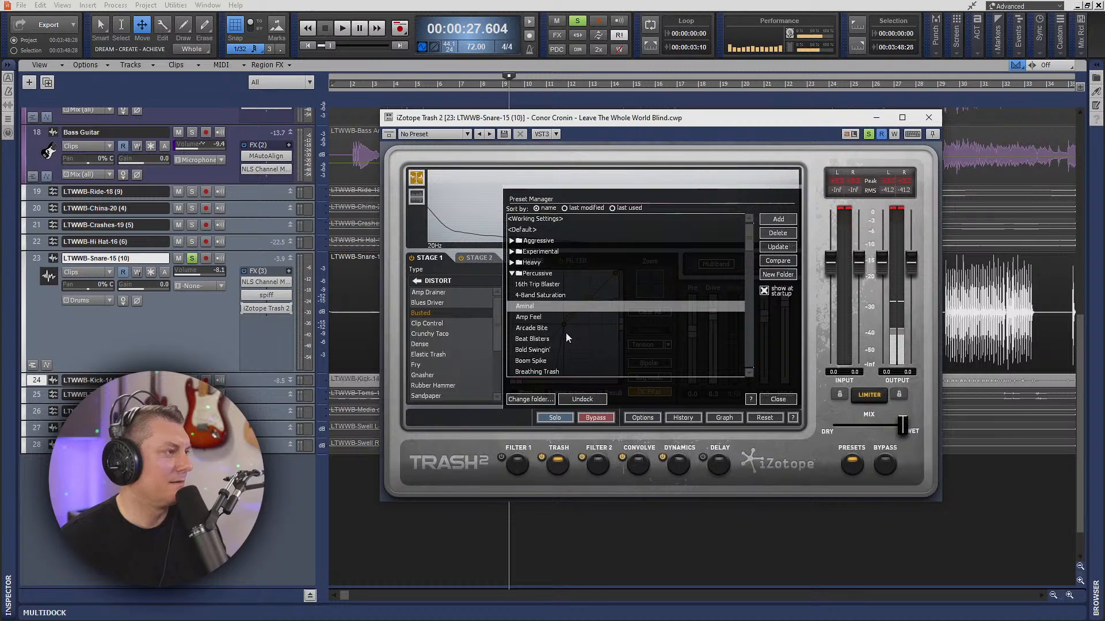
- Audition Aminal at about one third wet, and load Amp Feel with the mix a little under half wet
{"action": "key", "text": "space"}
{"action": "left_click_drag", "start_coordinate": [902, 426], "coordinate": [854, 427]}
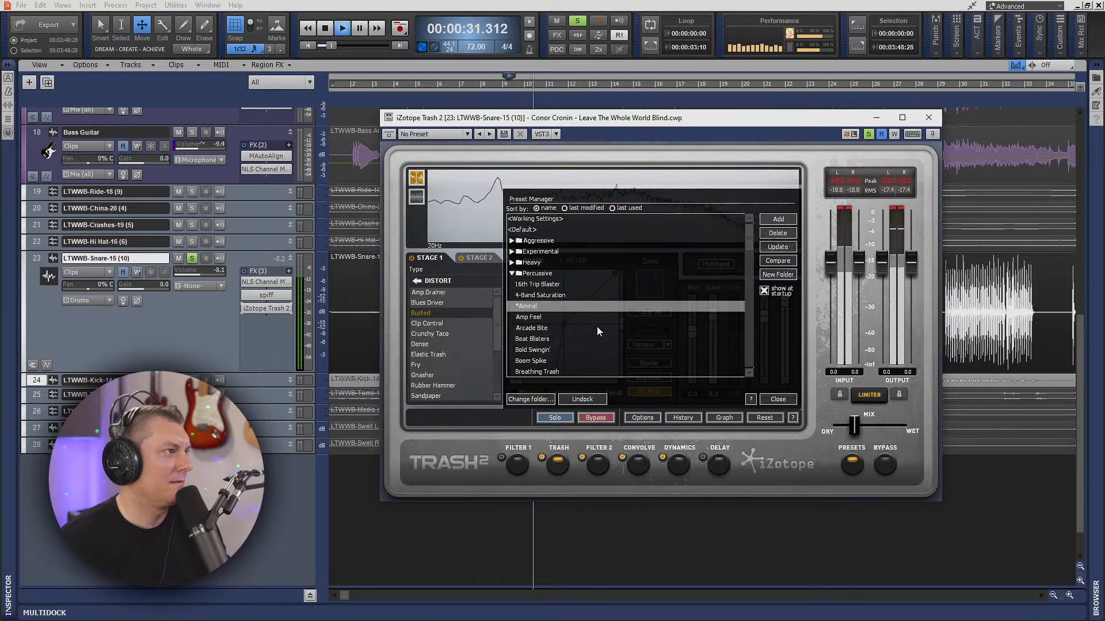
{"action": "left_click", "coordinate": [547, 320]}
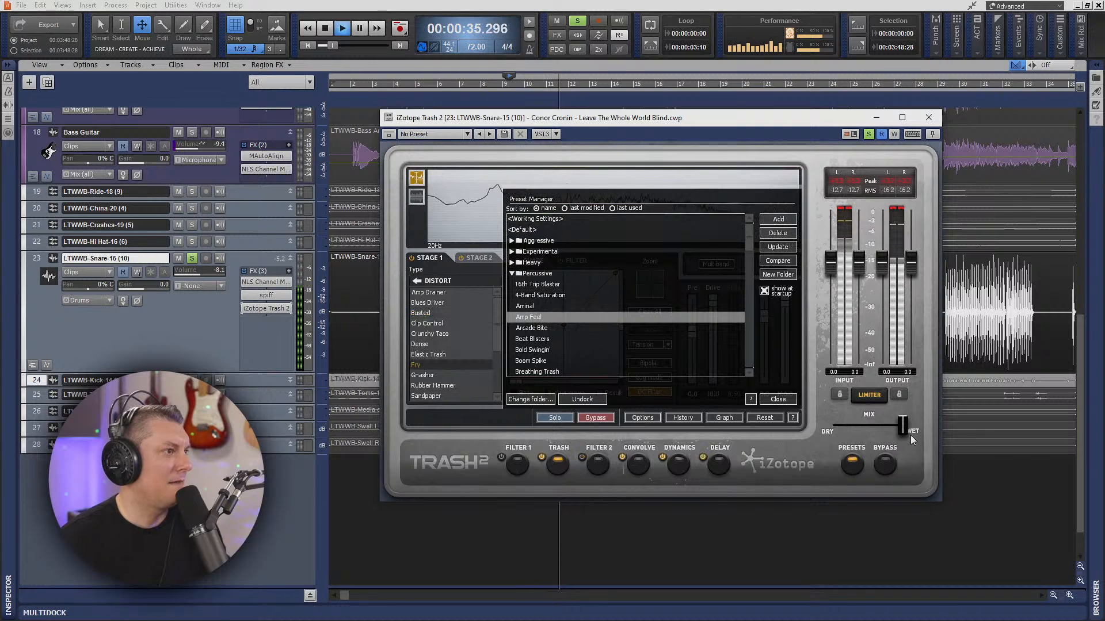
{"action": "left_click_drag", "start_coordinate": [902, 428], "coordinate": [865, 431]}
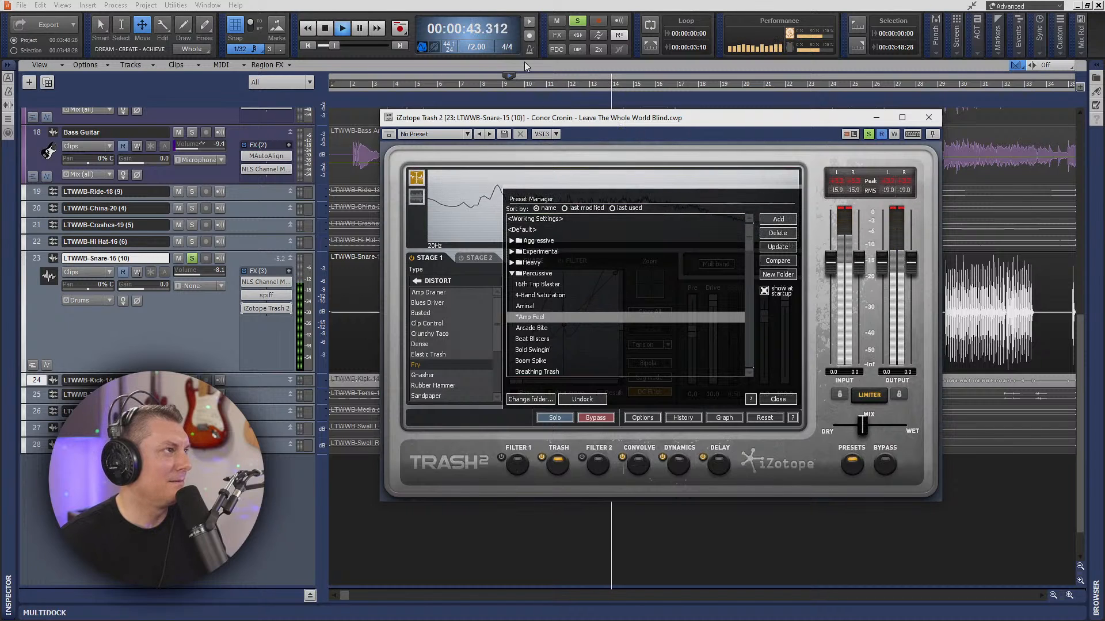
- Stop playback, close Trash 2, and unsolo the snare to play it within the full mix
{"action": "left_click", "coordinate": [325, 28]}
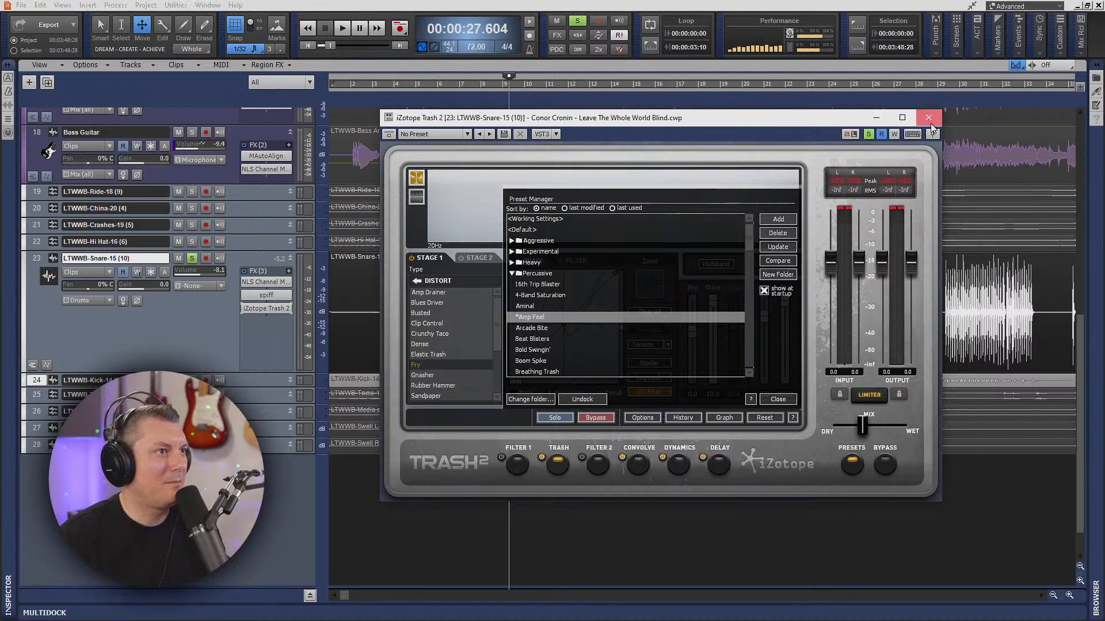
{"action": "left_click", "coordinate": [928, 118]}
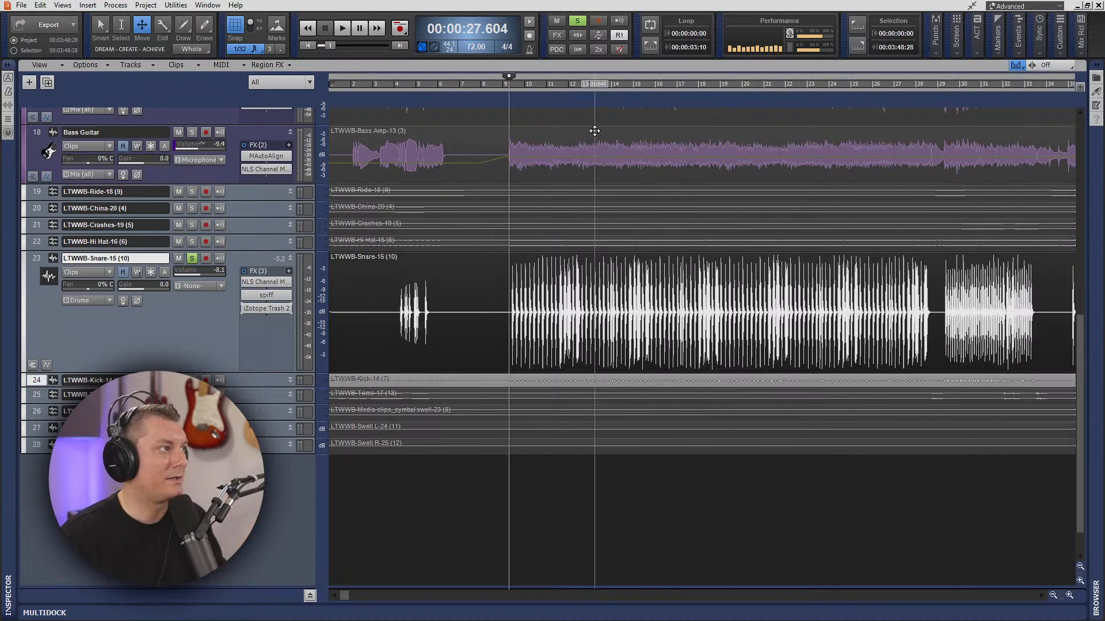
{"action": "left_click", "coordinate": [192, 259]}
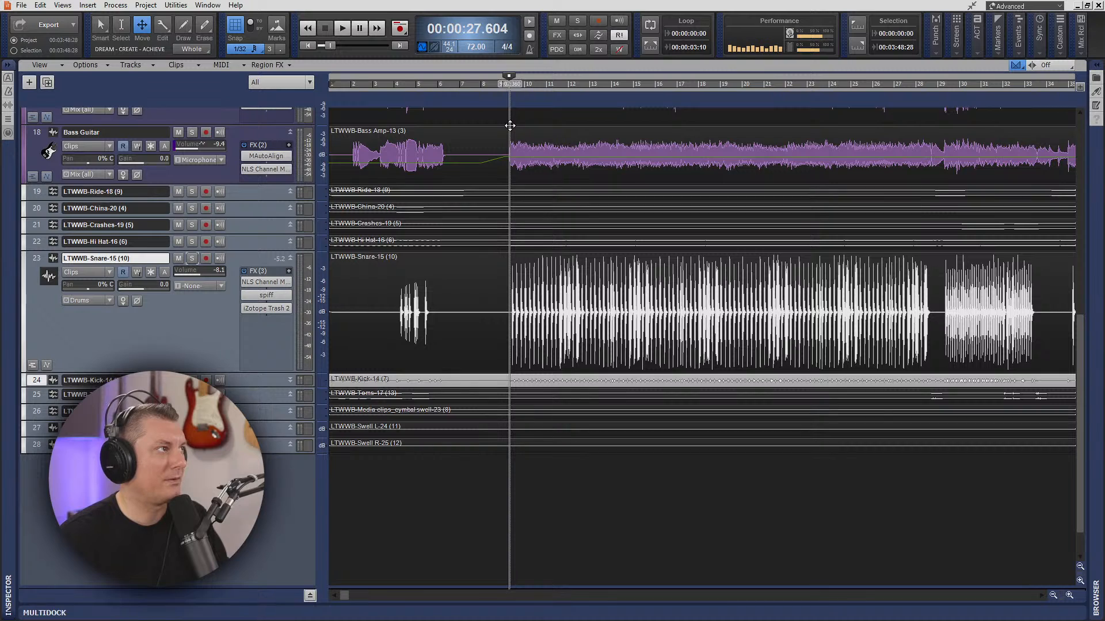
{"action": "key", "text": "space"}
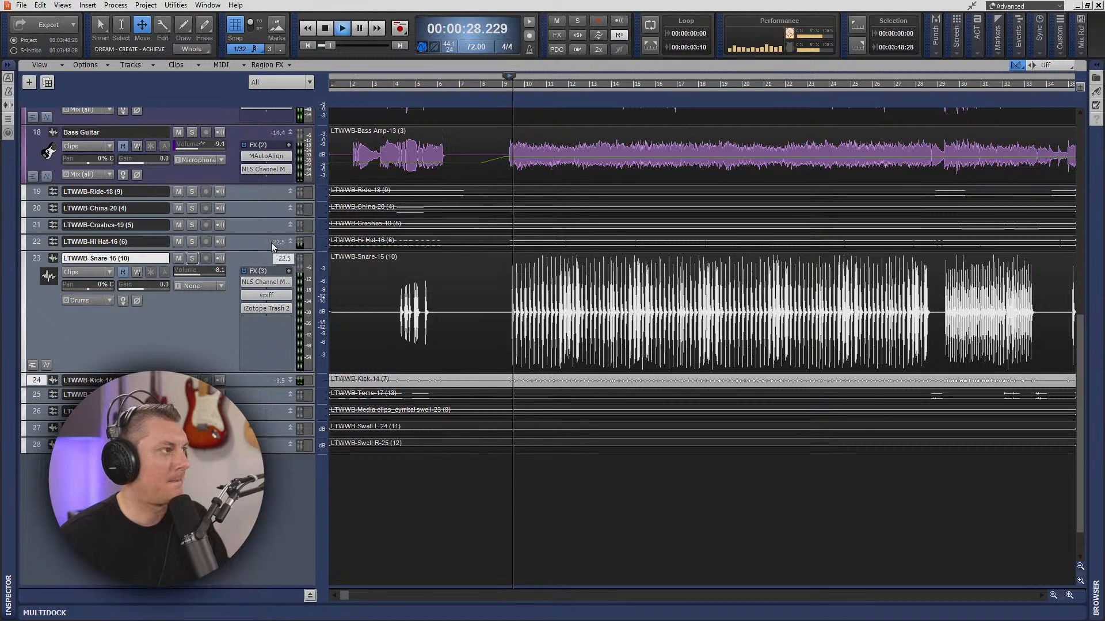
- Fine-tune Trash 2's wet mix on the snare, and lower its input gain to -5.8 and output gain to -2.2
{"action": "left_click", "coordinate": [263, 309]}
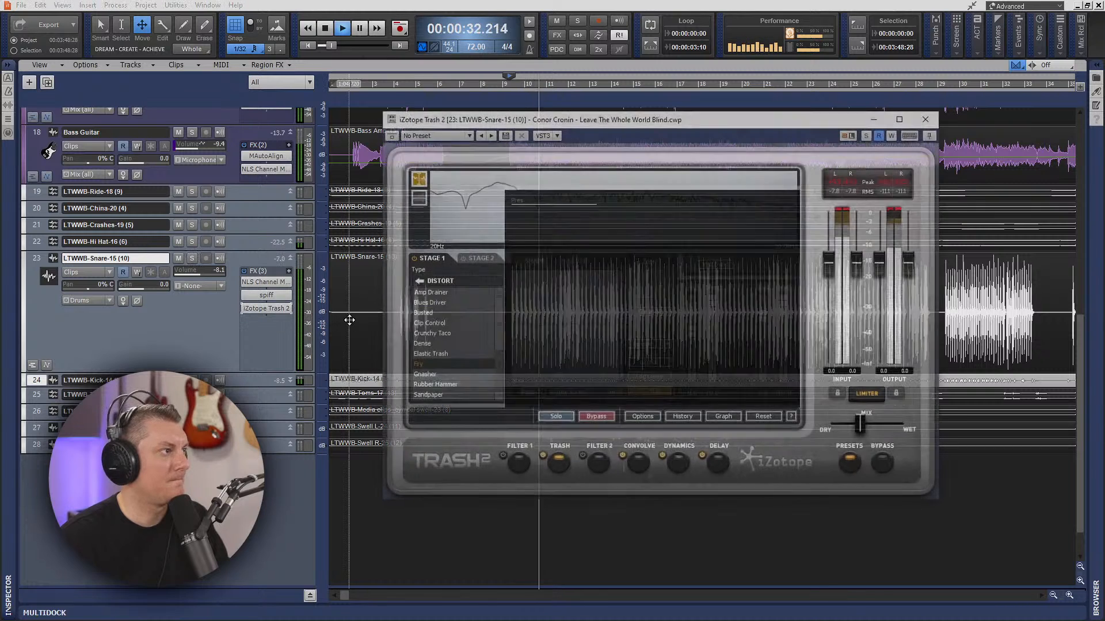
{"action": "mouse_move", "coordinate": [865, 427]}
{"action": "left_mouse_down"}
{"action": "mouse_move", "coordinate": [889, 429]}
{"action": "mouse_move", "coordinate": [861, 427]}
{"action": "left_mouse_up"}
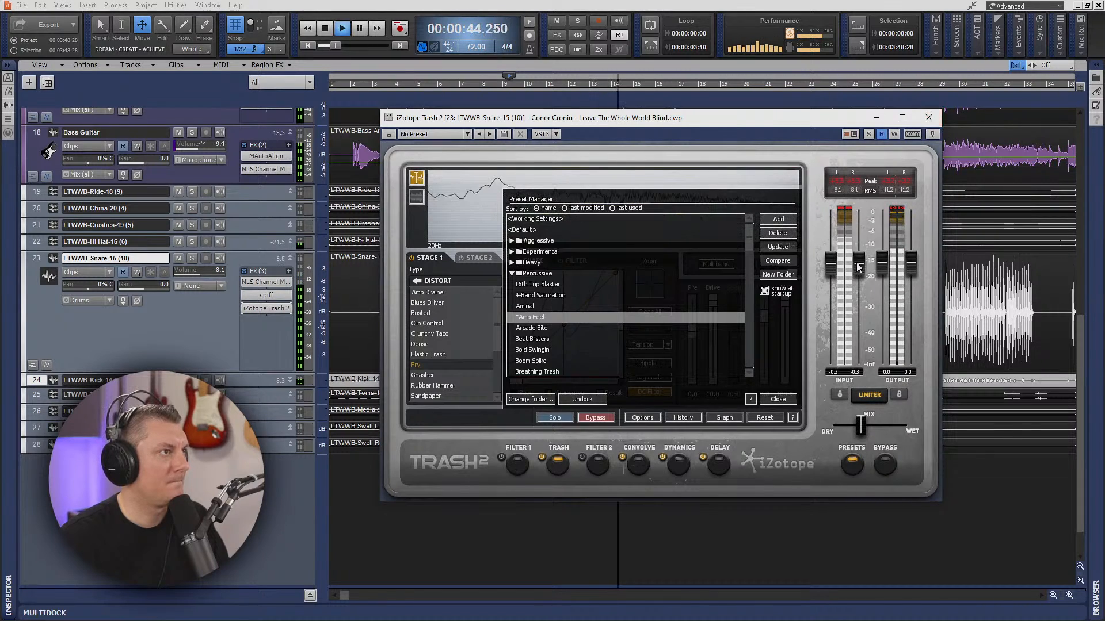
{"action": "left_click_drag", "start_coordinate": [858, 263], "coordinate": [861, 277]}
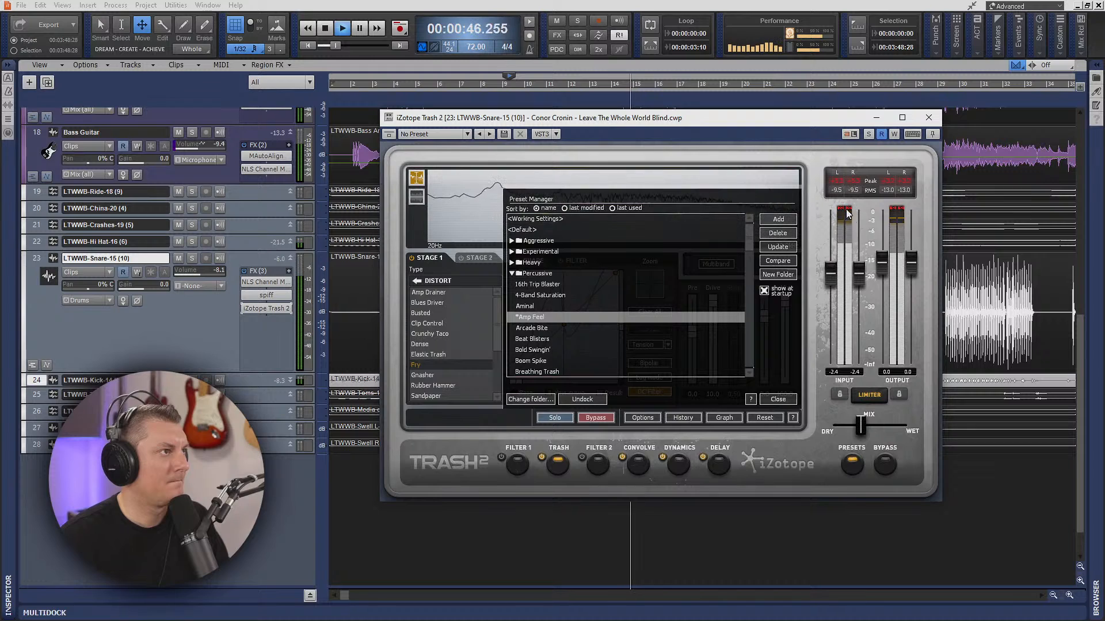
{"action": "scroll", "coordinate": [844, 218], "scroll_direction": "down", "scroll_amount": 2}
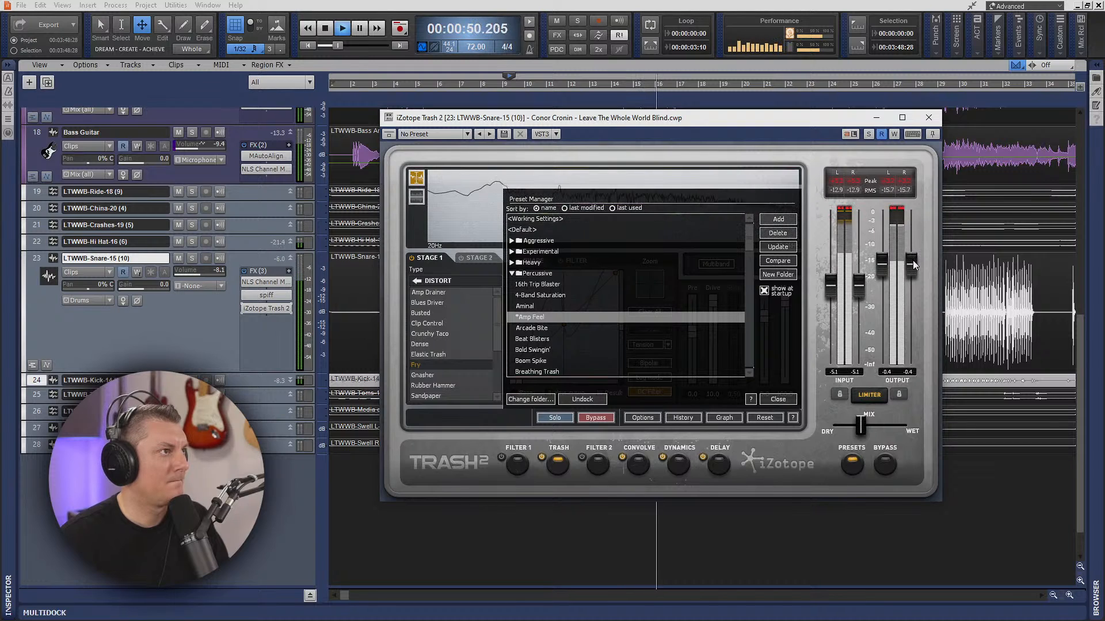
{"action": "scroll", "coordinate": [896, 213], "scroll_direction": "down", "scroll_amount": 2}
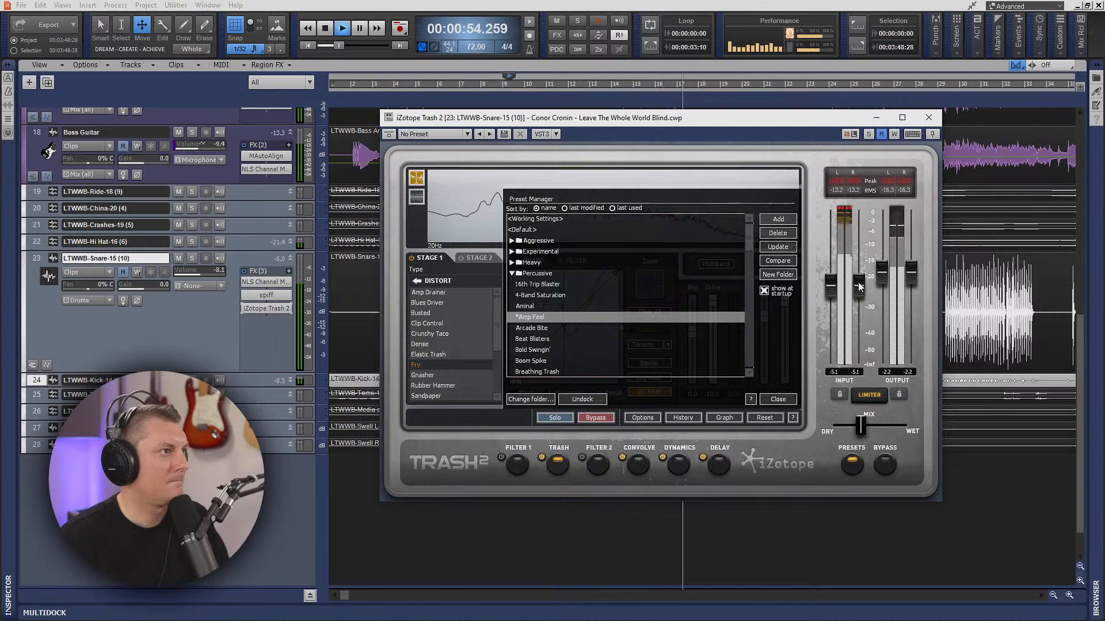
{"action": "scroll", "coordinate": [859, 287], "scroll_direction": "down", "scroll_amount": 1}
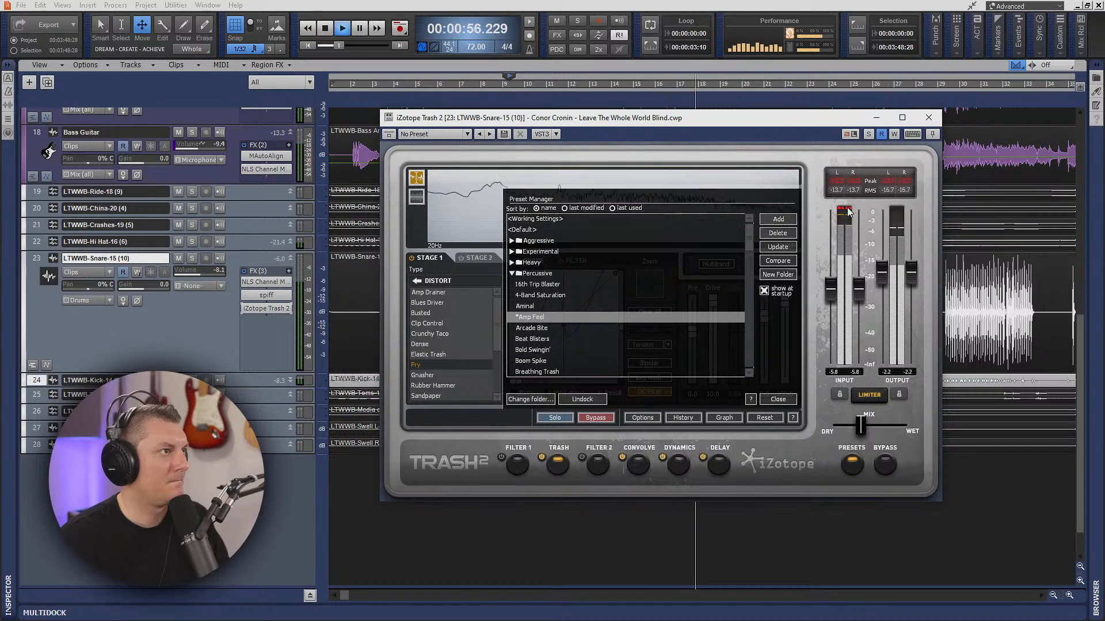
{"action": "left_click", "coordinate": [928, 118]}
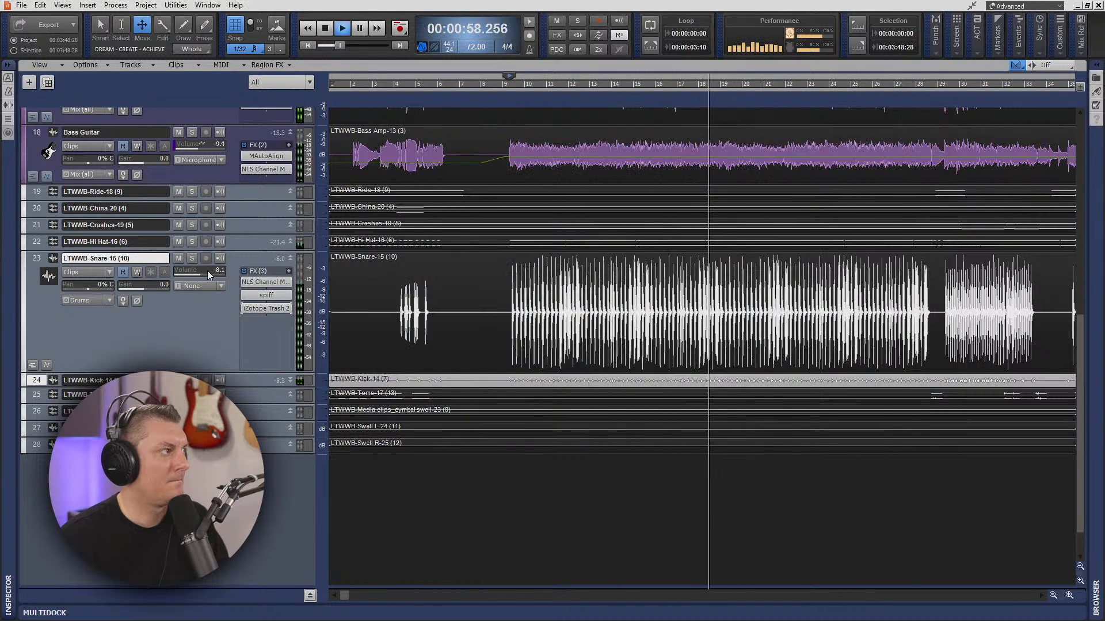
- Raise the snare track's volume to -2.4 during full-mix playback
{"action": "left_click_drag", "start_coordinate": [208, 275], "coordinate": [210, 275]}
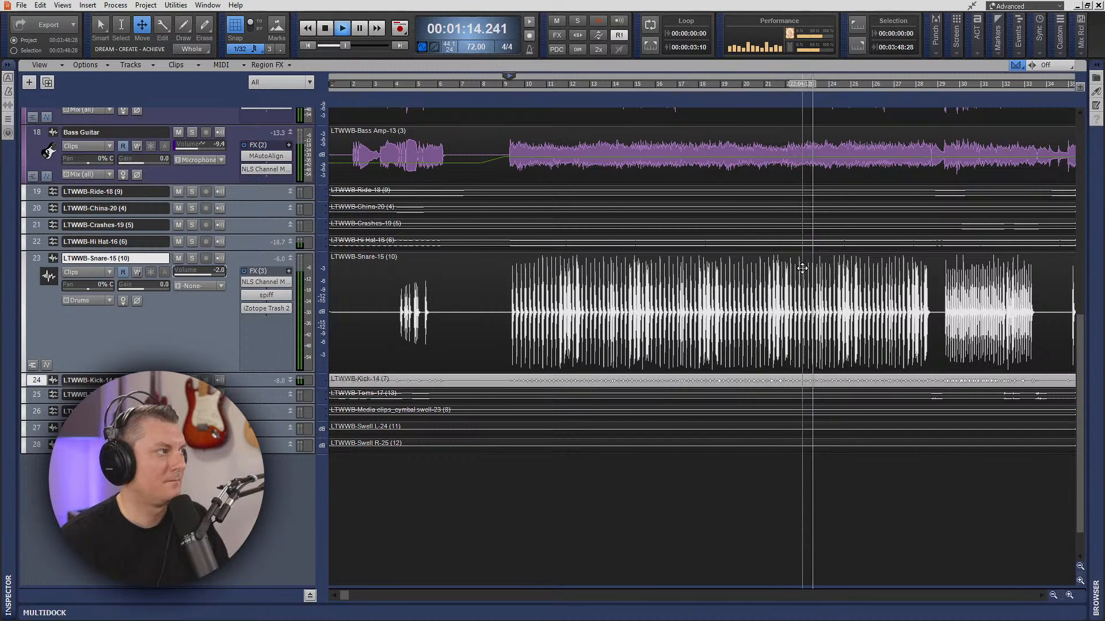
{"action": "left_click_drag", "start_coordinate": [208, 273], "coordinate": [209, 275]}
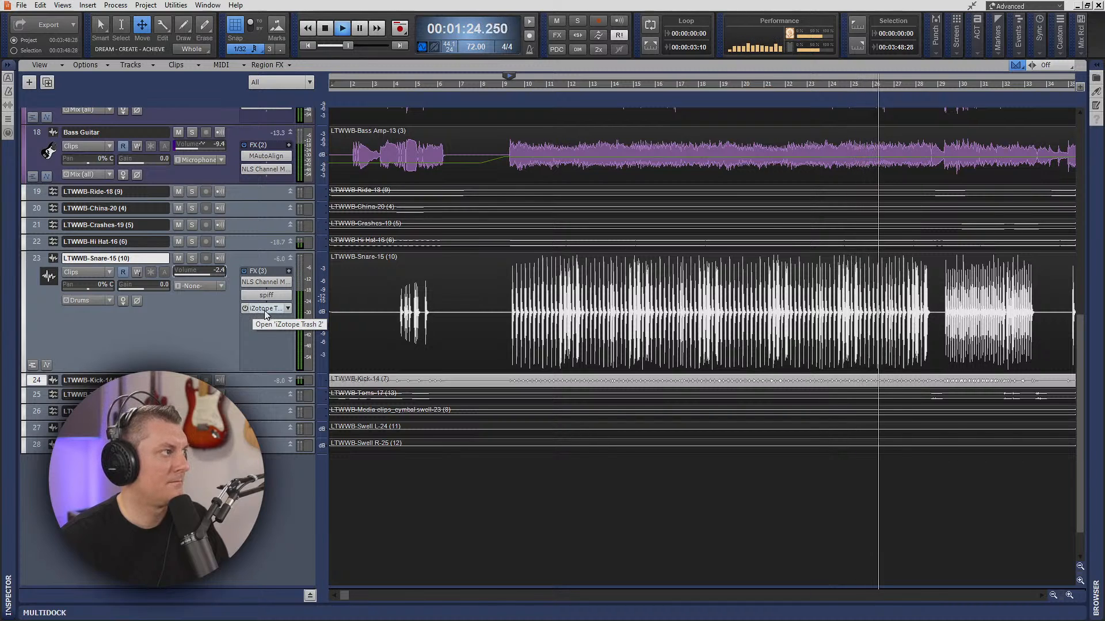
- Compare the snare in the full mix with spiff and Trash 2 bypassed, and re-enable both effects
{"action": "left_click", "coordinate": [243, 296]}
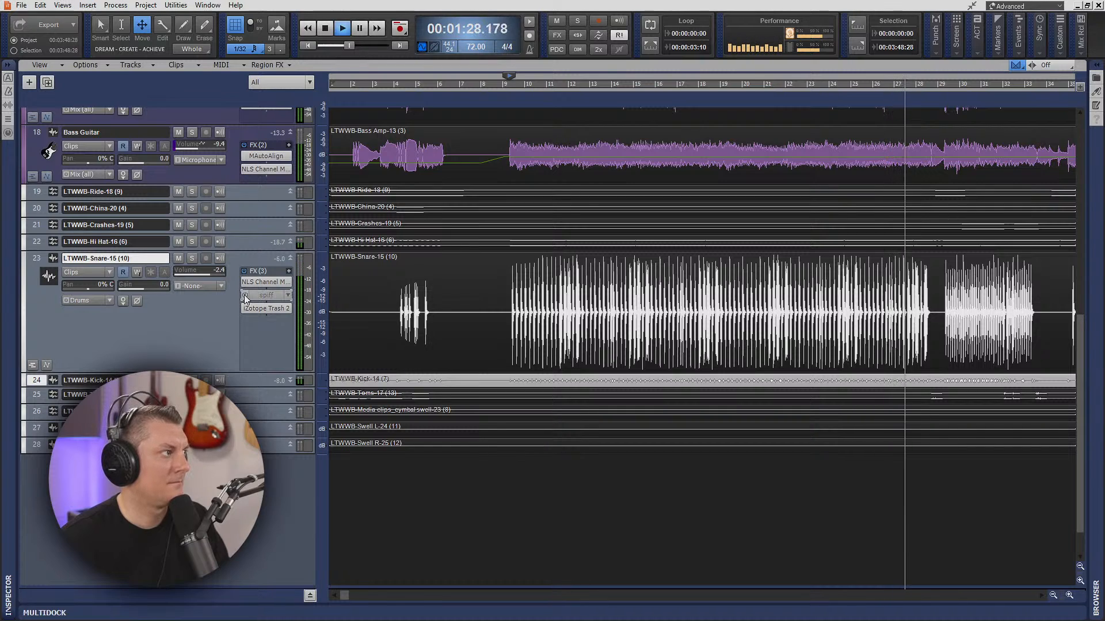
{"action": "key", "text": "space"}
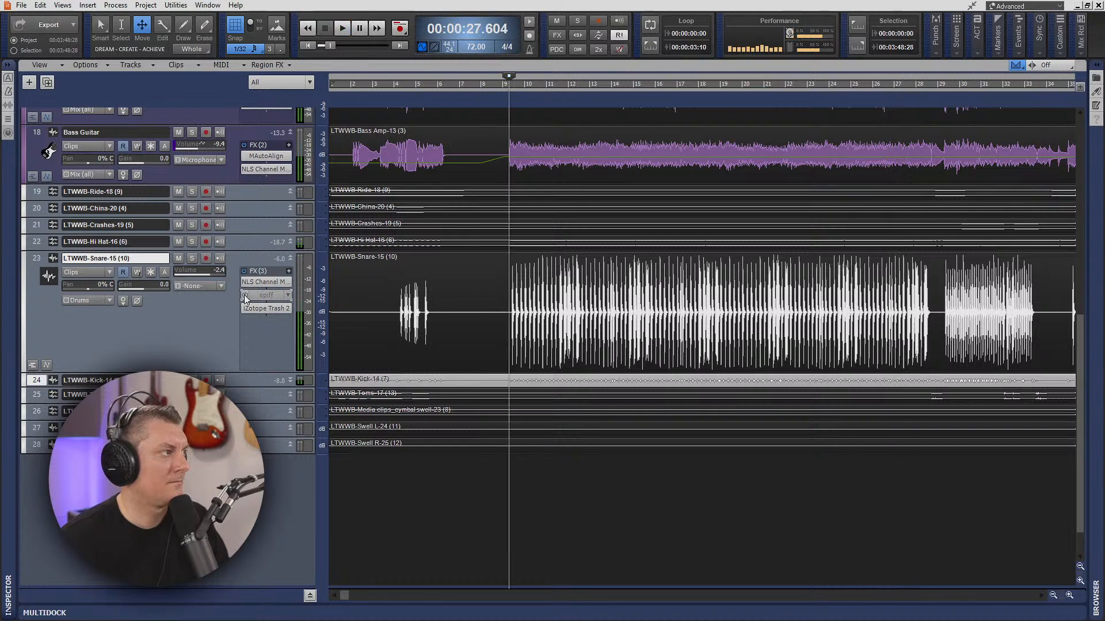
{"action": "key", "text": "space"}
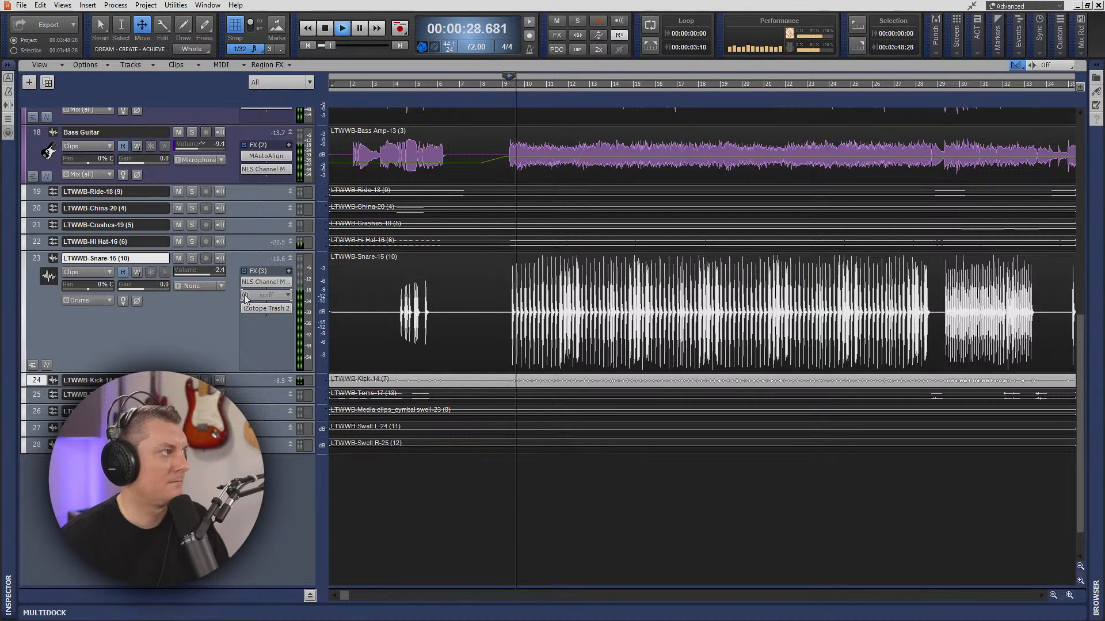
{"action": "left_click", "coordinate": [243, 306]}
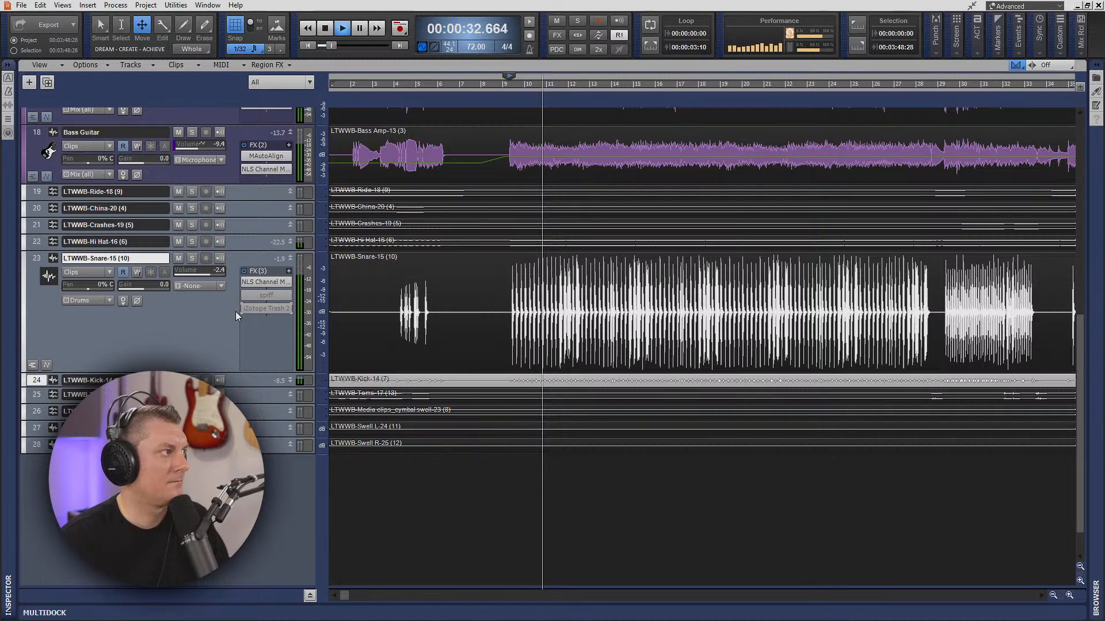
{"action": "key", "text": "space"}
{"action": "left_click", "coordinate": [243, 308]}
{"action": "left_click", "coordinate": [244, 295]}
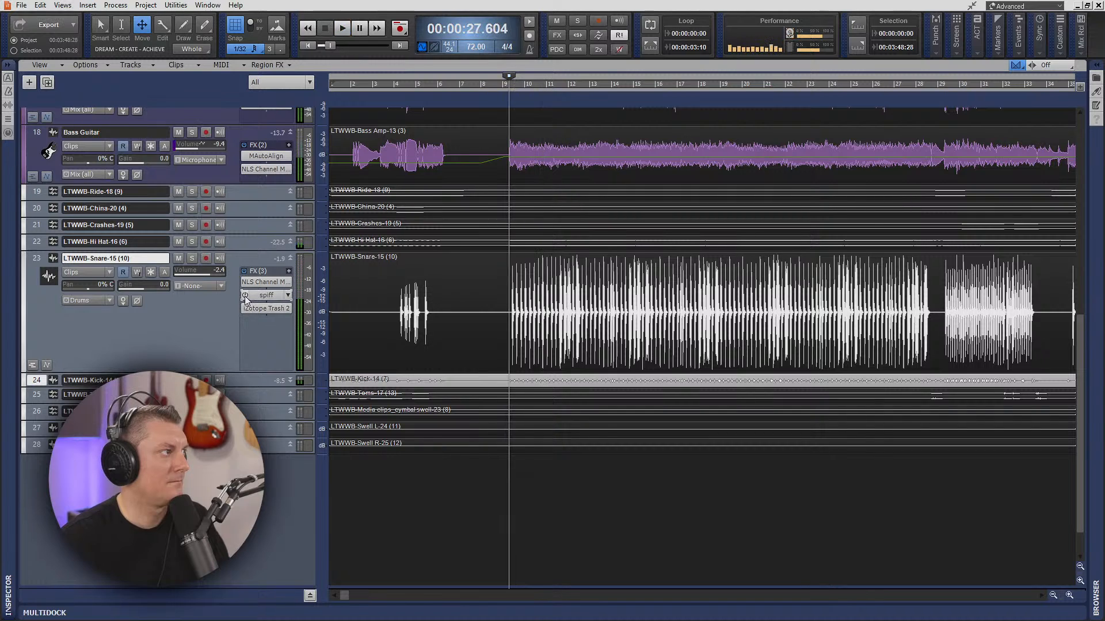
- Play the full mix with both snare effects active and set the snare track's volume to -2.0
{"action": "key", "text": "space"}
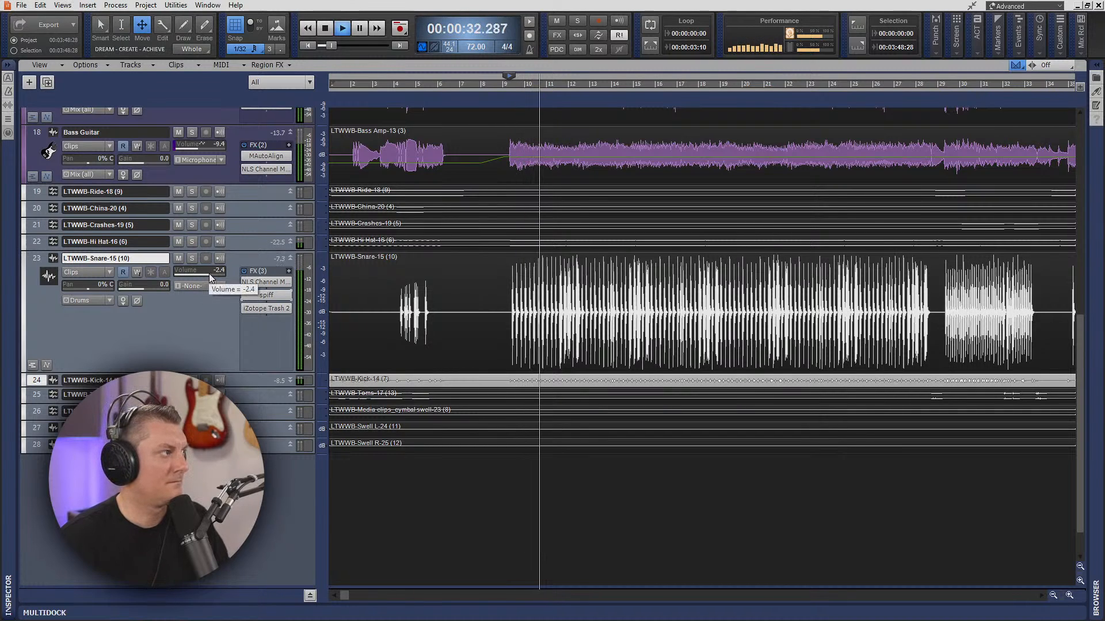
{"action": "left_click_drag", "start_coordinate": [209, 274], "coordinate": [209, 274]}
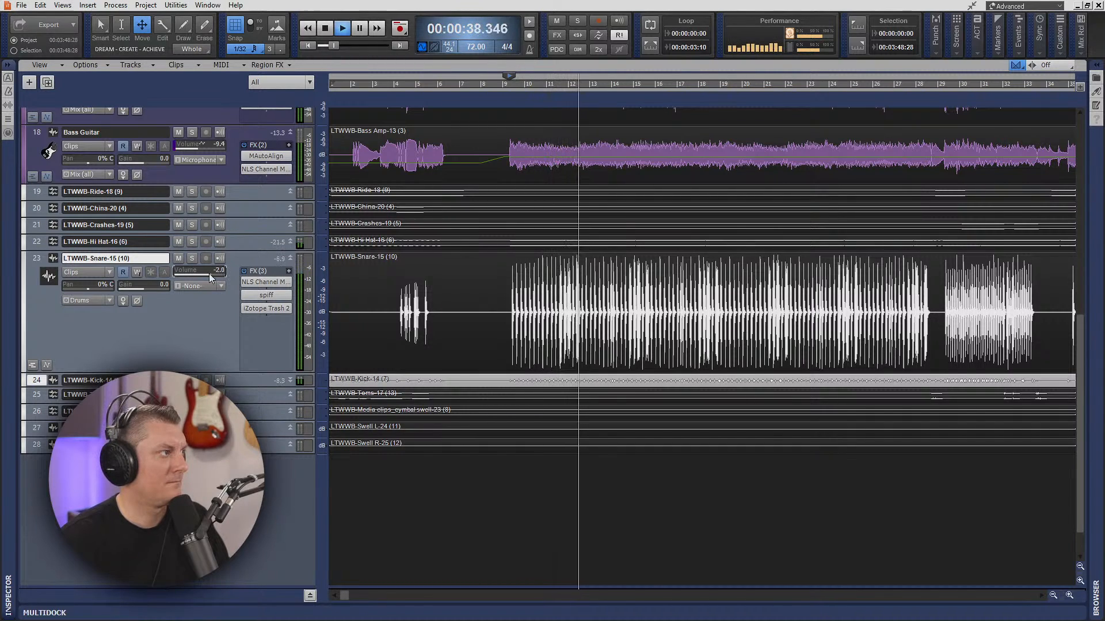
{"action": "key", "text": "space"}
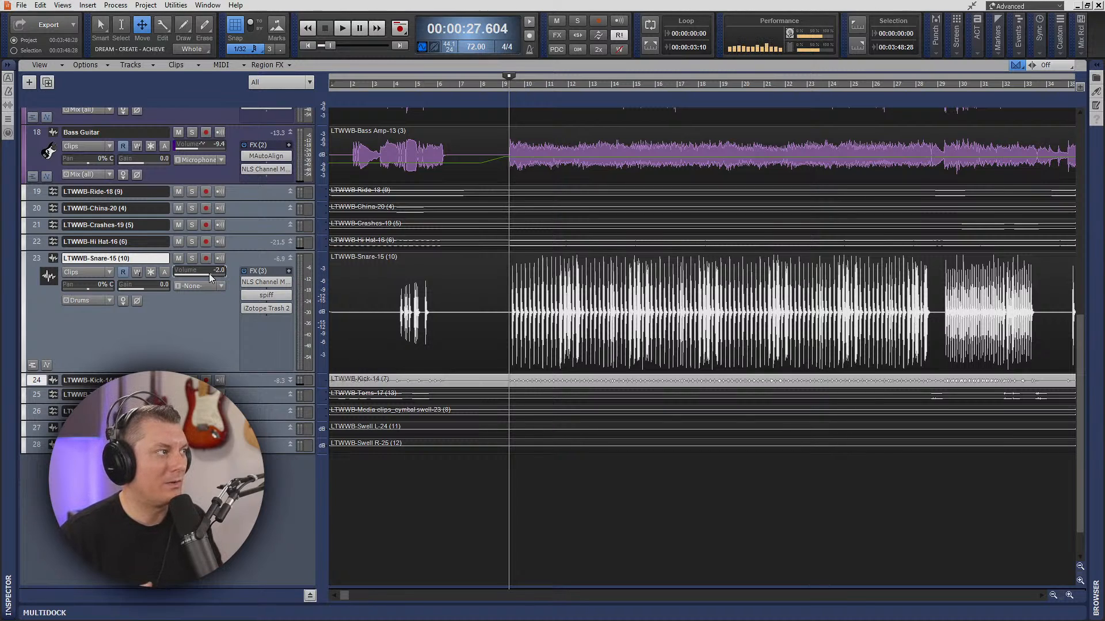
- Solo the snare and compare it with spiff and Trash 2 bypassed against both effects re-enabled
{"action": "double_click", "coordinate": [249, 298]}
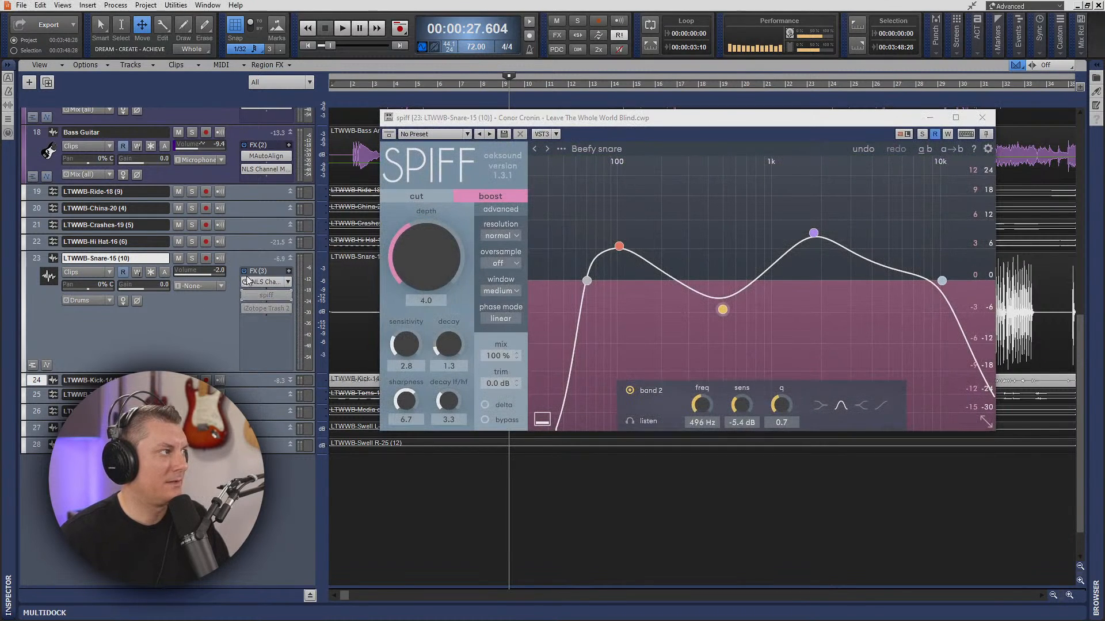
{"action": "left_click", "coordinate": [982, 117]}
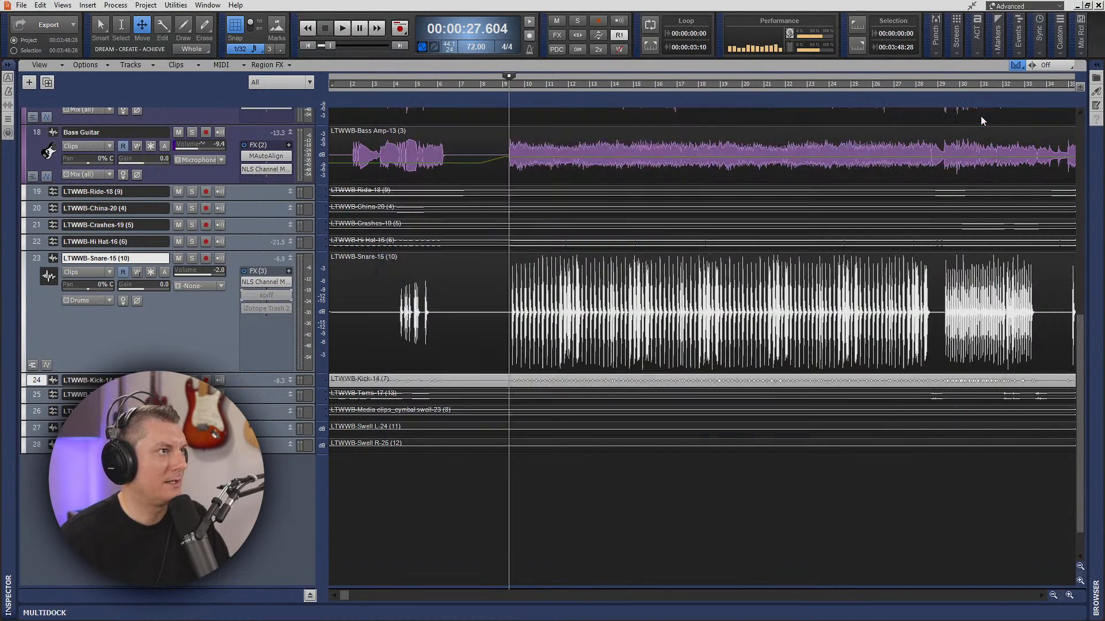
{"action": "left_click", "coordinate": [193, 258]}
{"action": "key", "text": "space"}
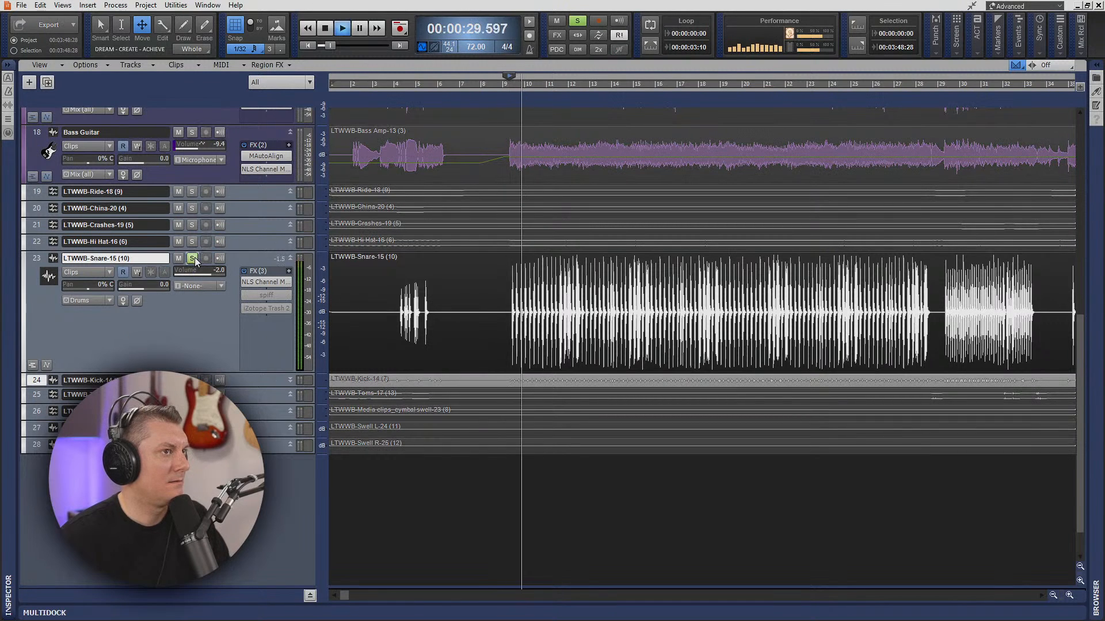
{"action": "key", "text": "space"}
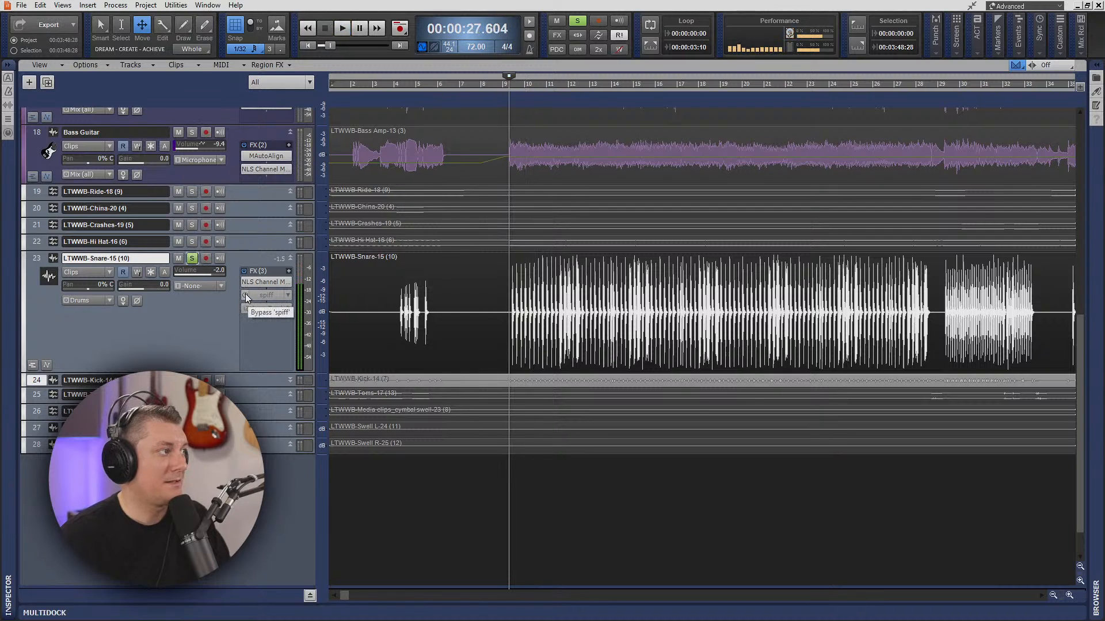
{"action": "left_click", "coordinate": [245, 294]}
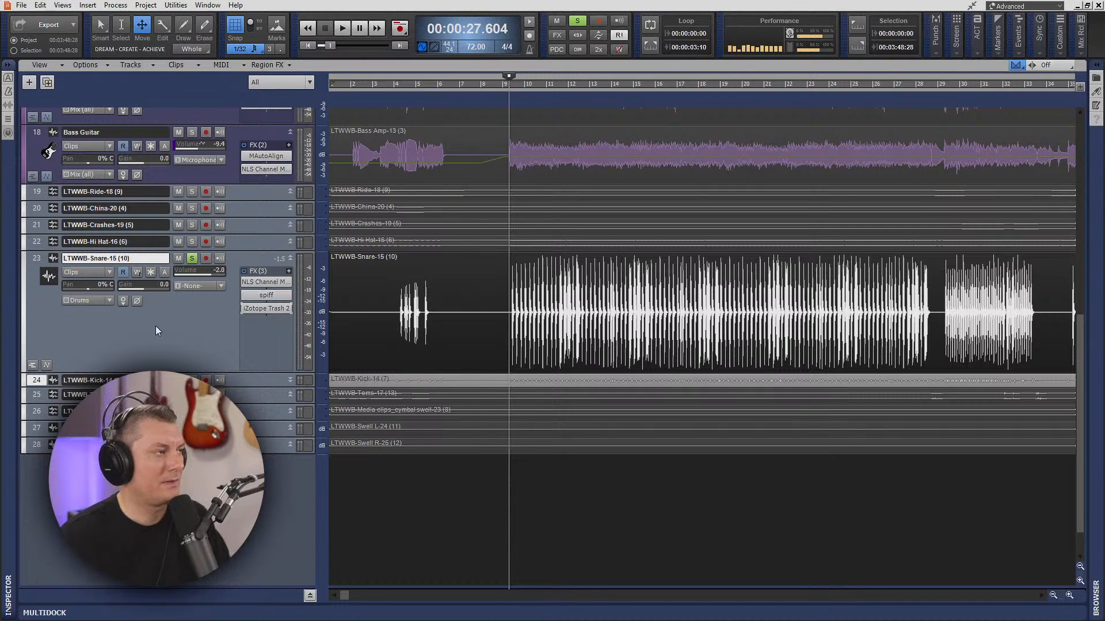
{"action": "key", "text": "space"}
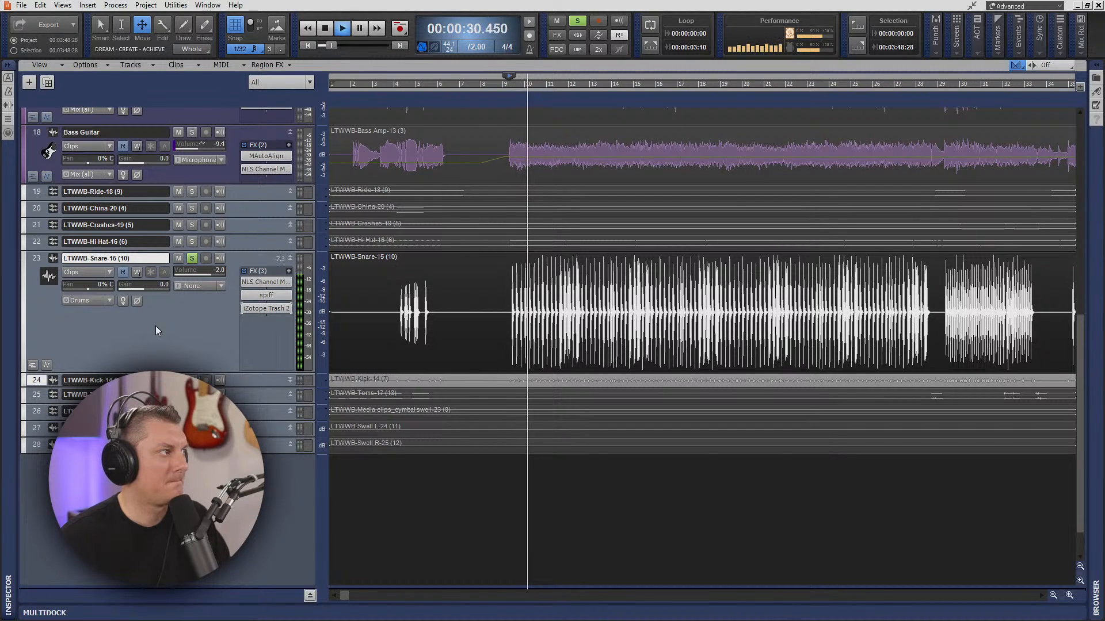
{"action": "key", "text": "space"}
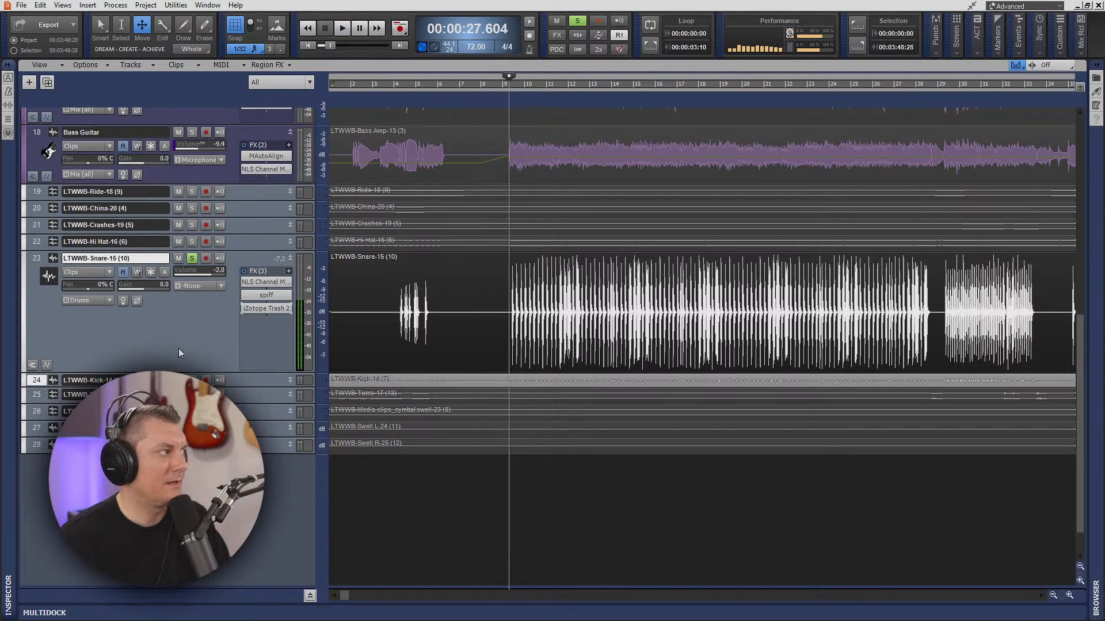
- Reopen Trash 2 on the snare, audition Amp Feel soloed, and load the 4-Band Saturation percussive preset
{"action": "double_click", "coordinate": [267, 309]}
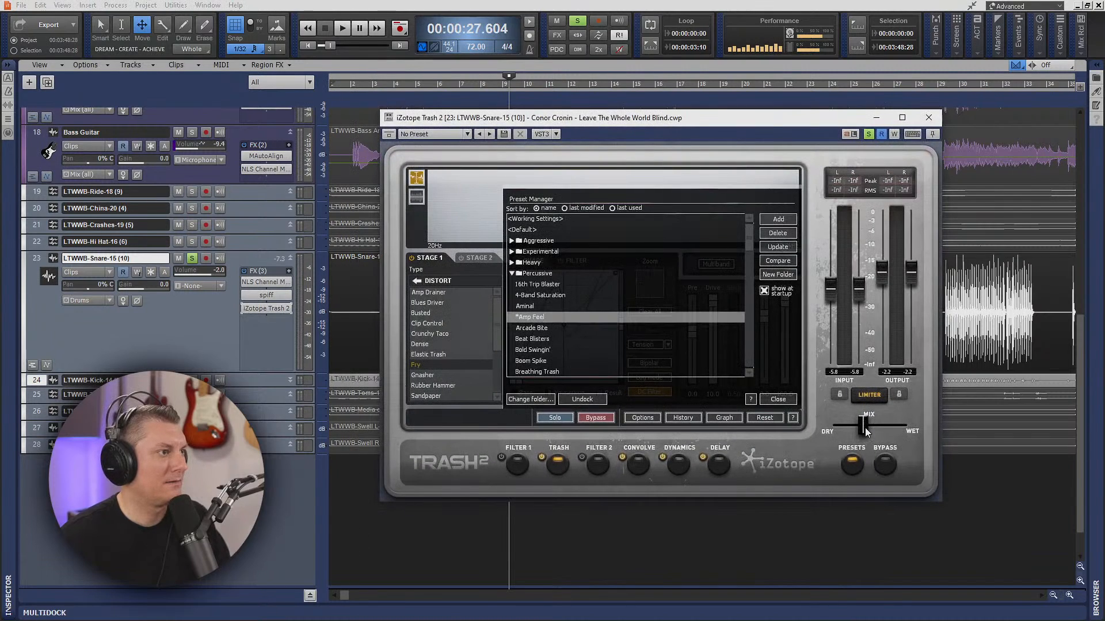
{"action": "key", "text": "space"}
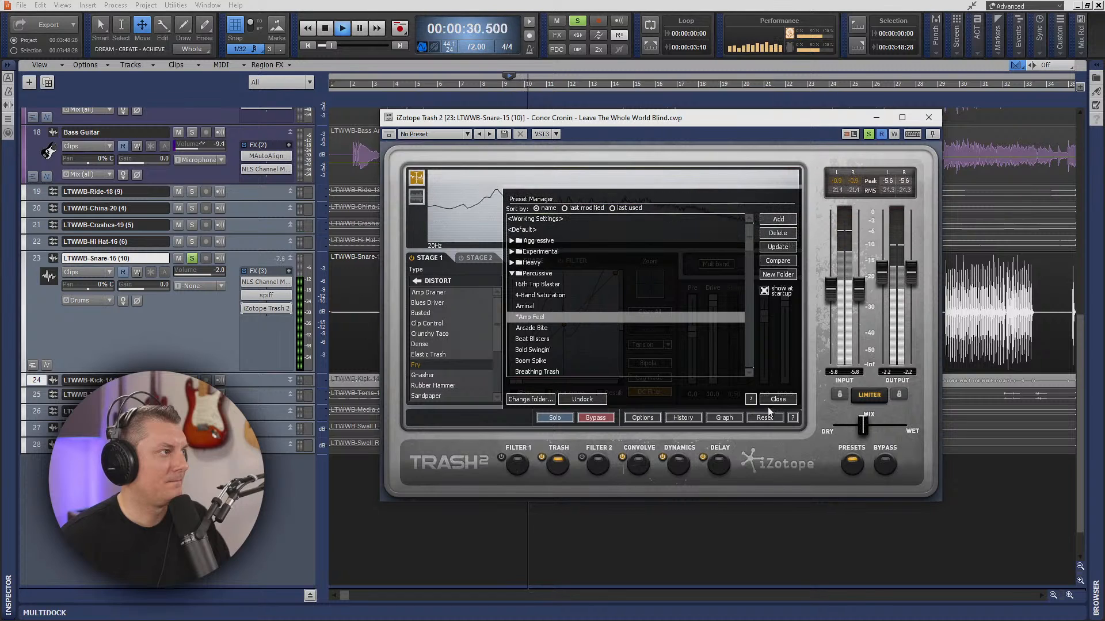
{"action": "key", "text": "space"}
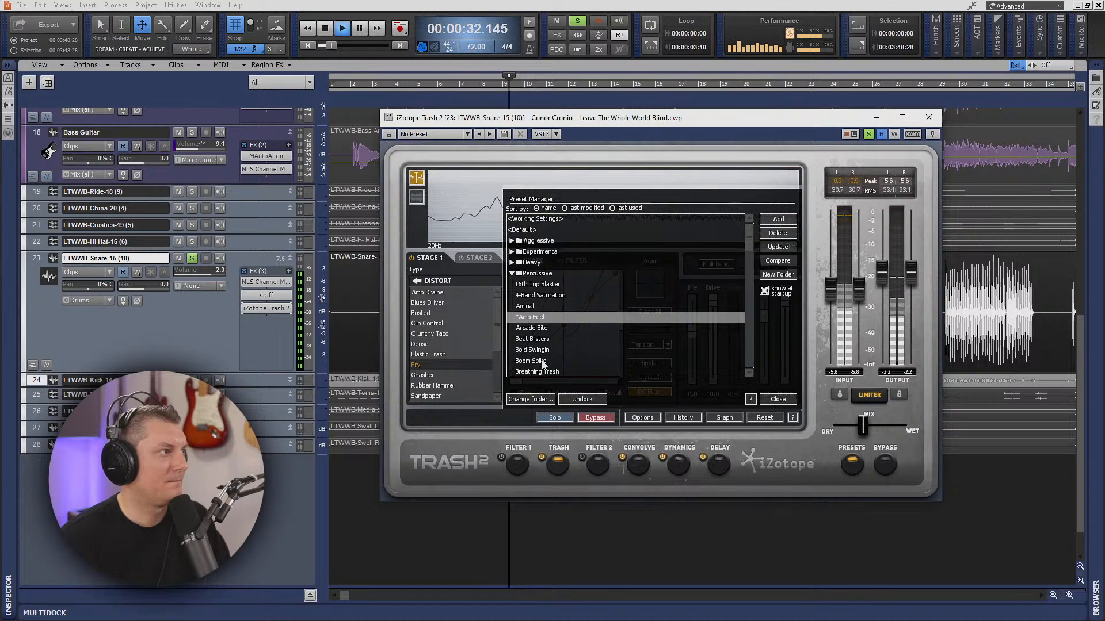
{"action": "left_click", "coordinate": [543, 295]}
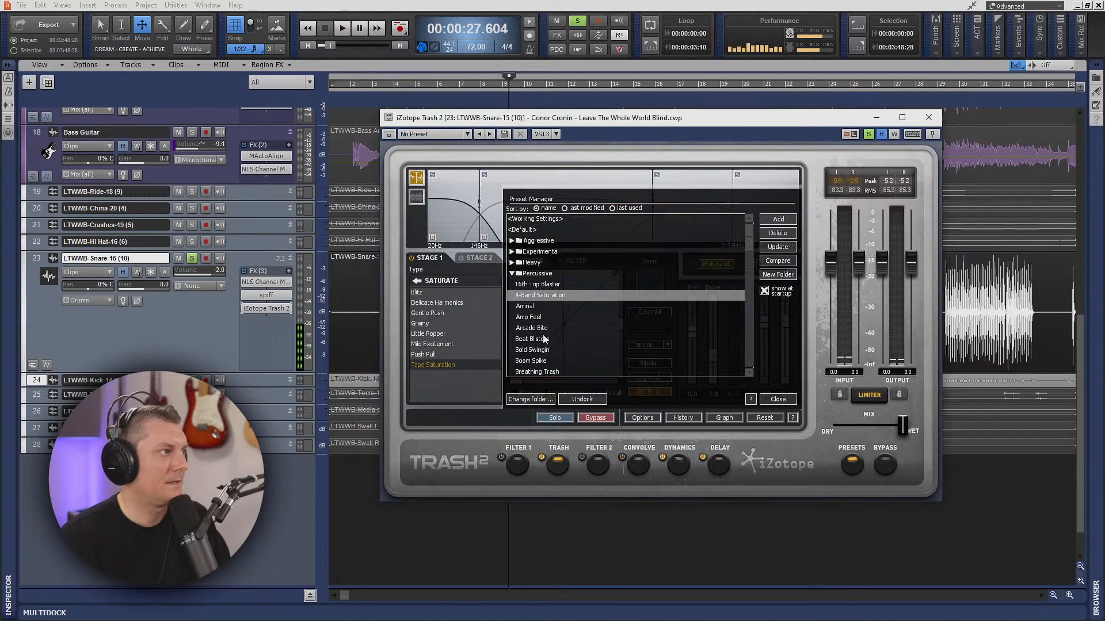
- Audition the soloed snare through the 4-Band Saturation preset, reduce Trash 2's wet/dry mix to about halfway, and close the plug-in
{"action": "key", "text": "space"}
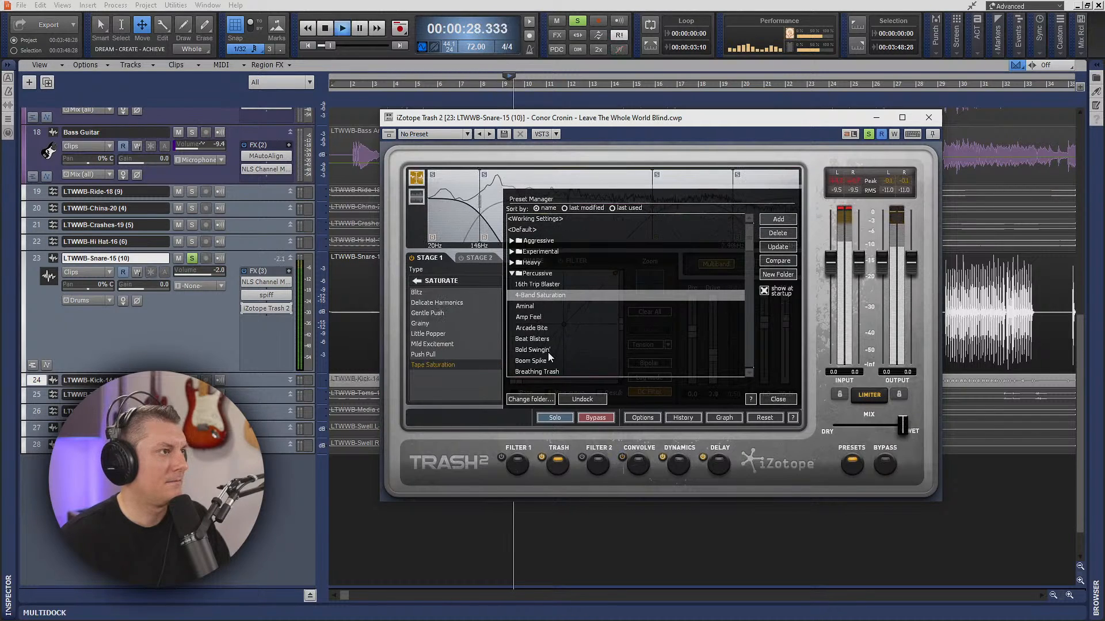
{"action": "key", "text": "space"}
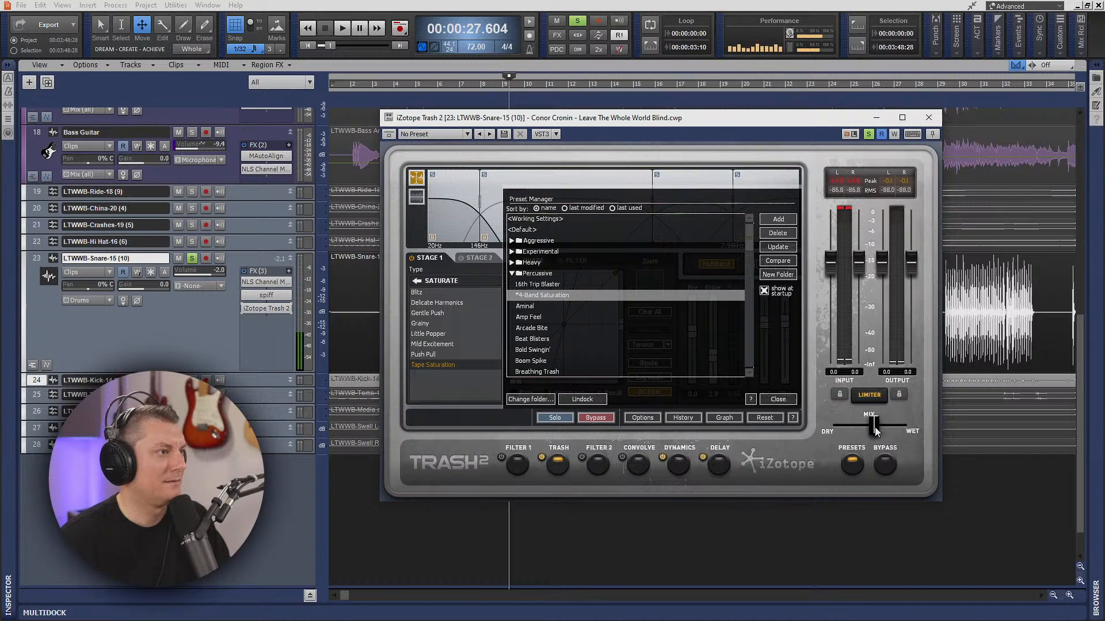
{"action": "key", "text": "space"}
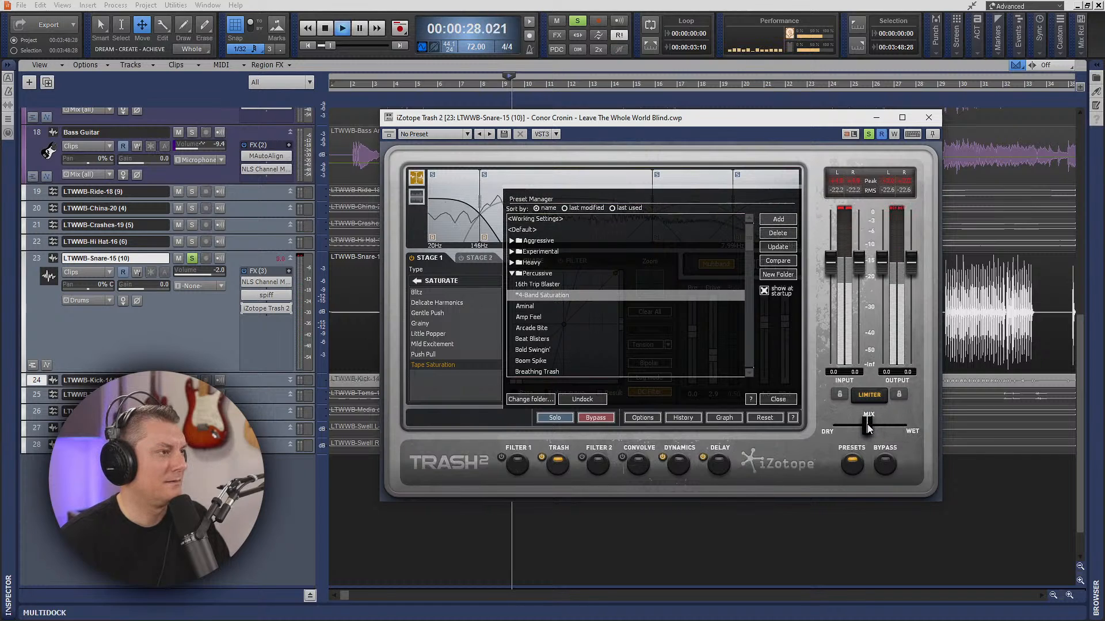
{"action": "key", "text": "space"}
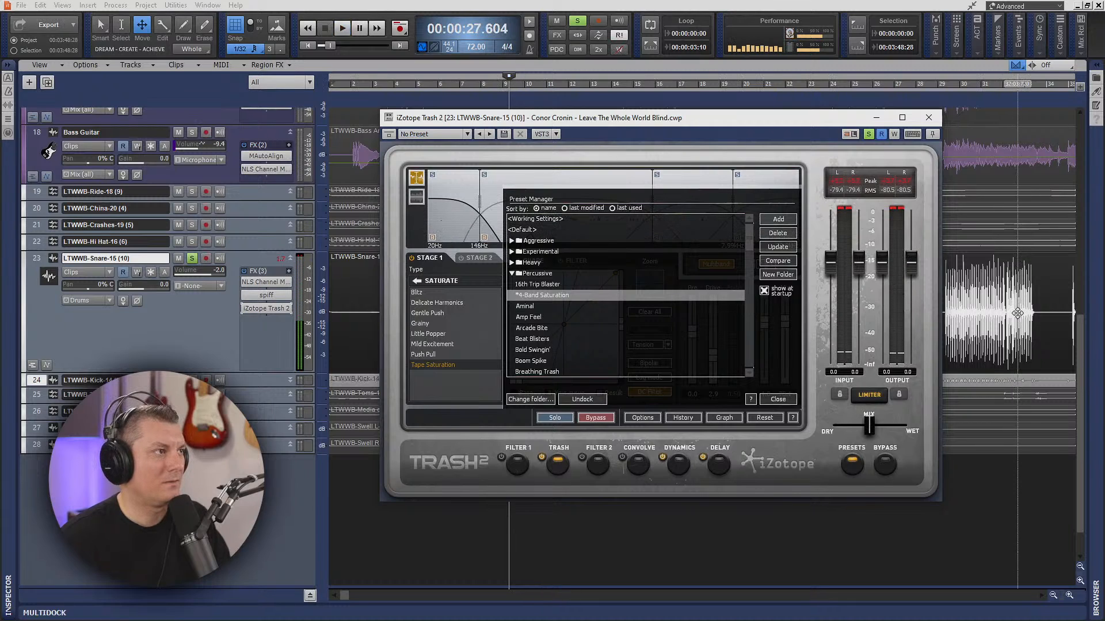
{"action": "left_click", "coordinate": [929, 117]}
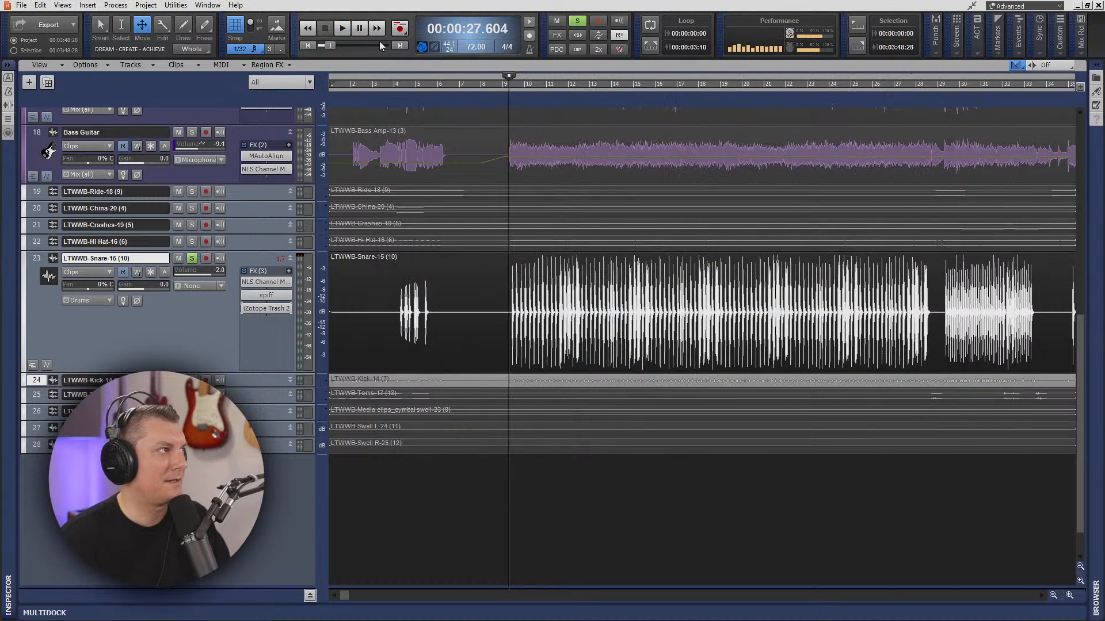
- Unsolo the snare, play the full mix, and set the snare track's volume to -3.1
{"action": "left_click", "coordinate": [193, 259]}
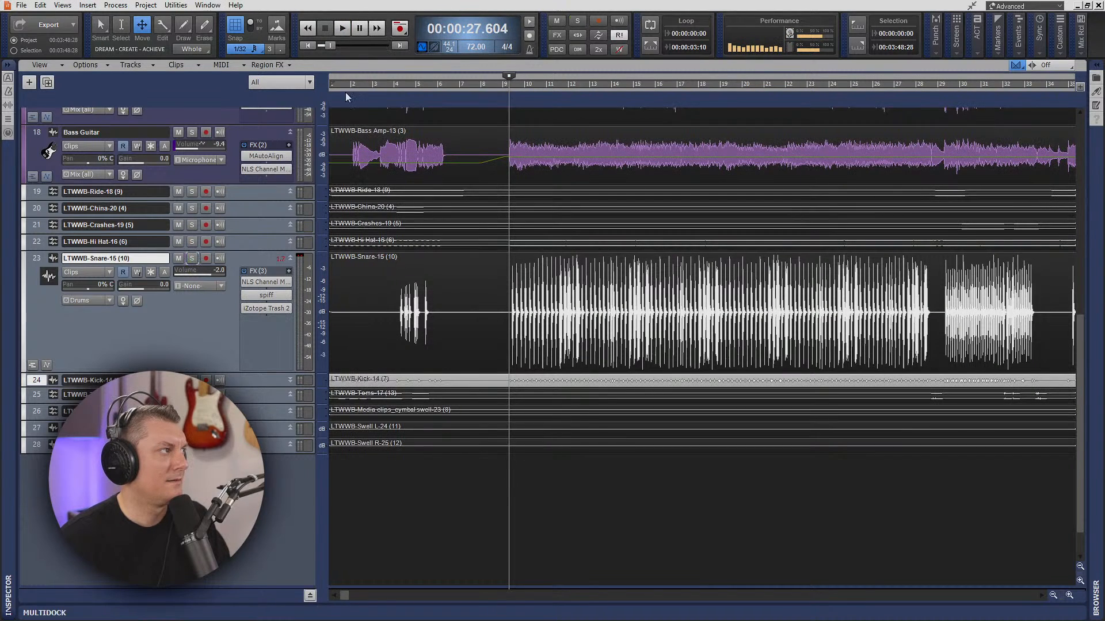
{"action": "left_click", "coordinate": [344, 29]}
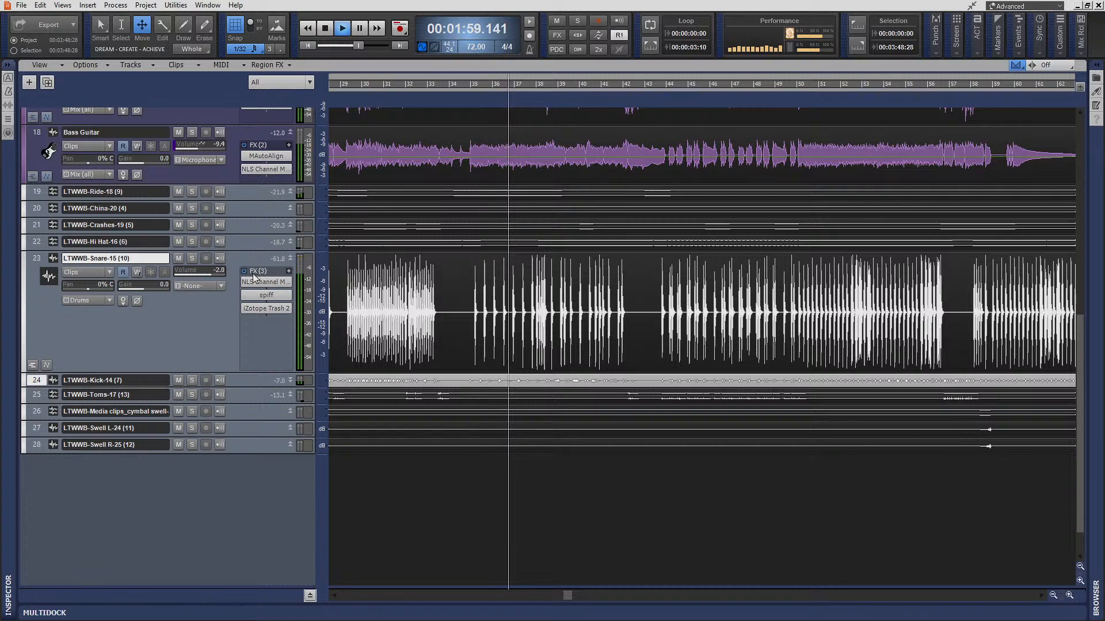
{"action": "left_click_drag", "start_coordinate": [211, 273], "coordinate": [208, 273]}
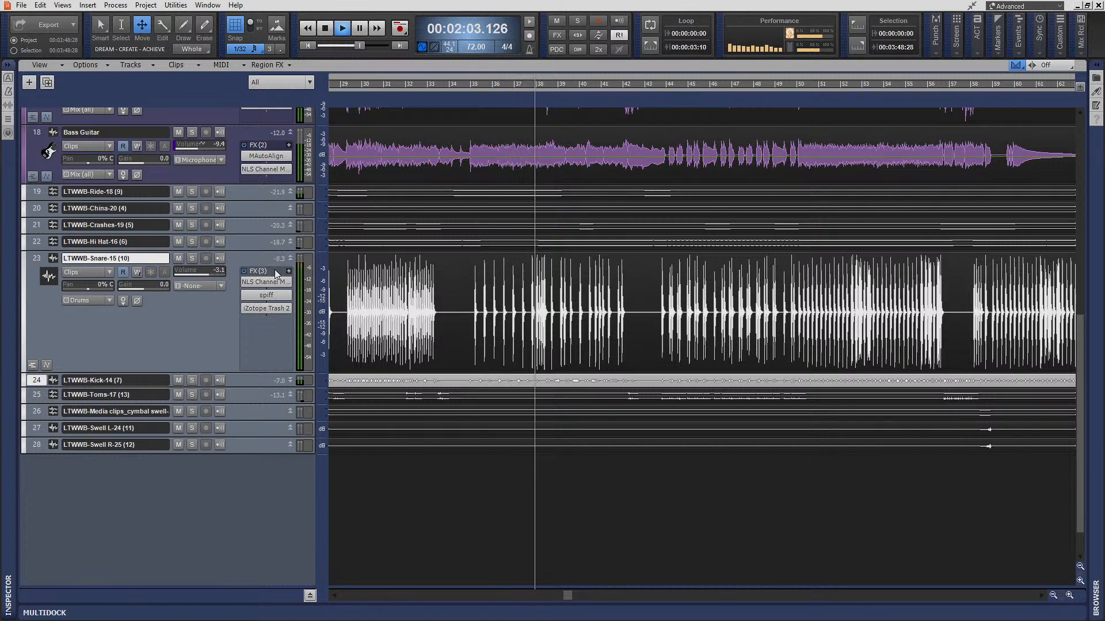
{"action": "left_click", "coordinate": [324, 29]}
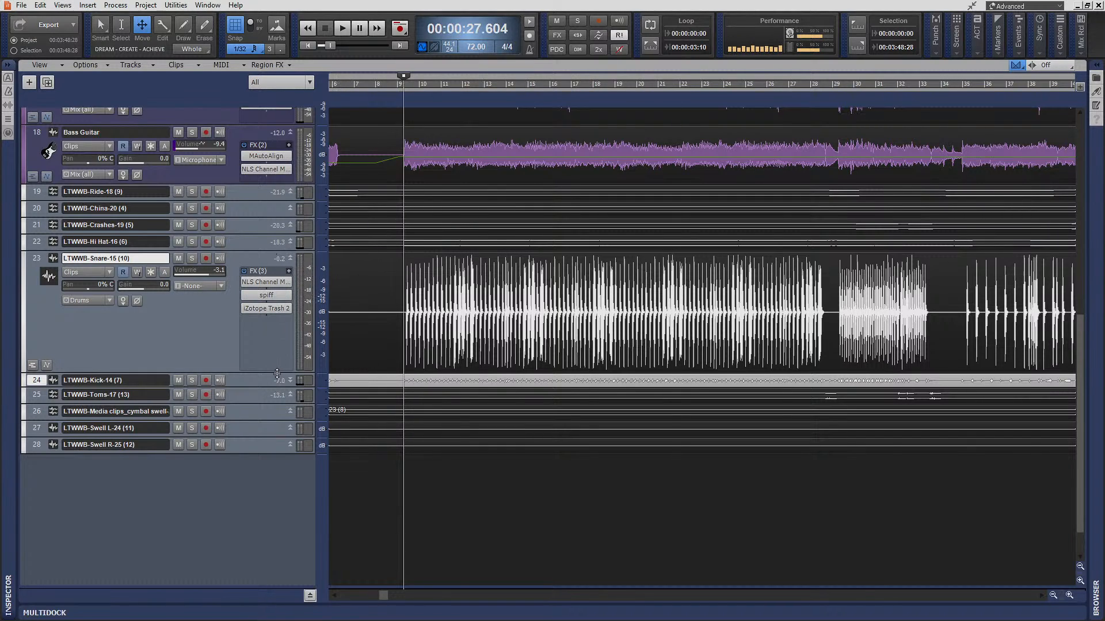
- Expand the kick track and insert the Nanopulse transient designer from the Drums effects on it
{"action": "left_click_drag", "start_coordinate": [276, 374], "coordinate": [265, 404]}
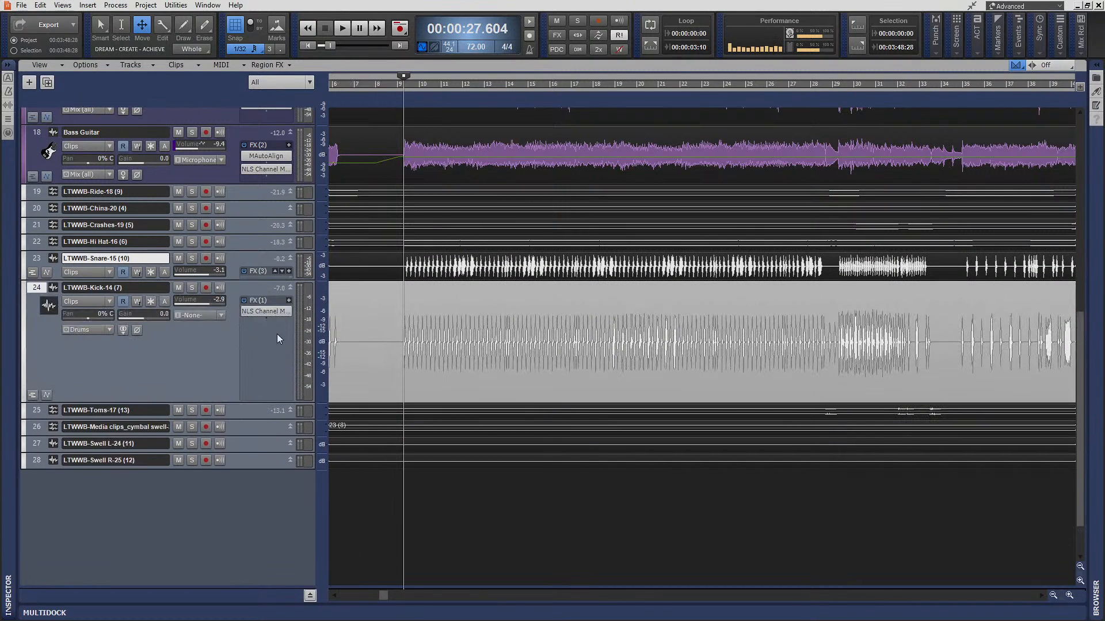
{"action": "right_click", "coordinate": [264, 324]}
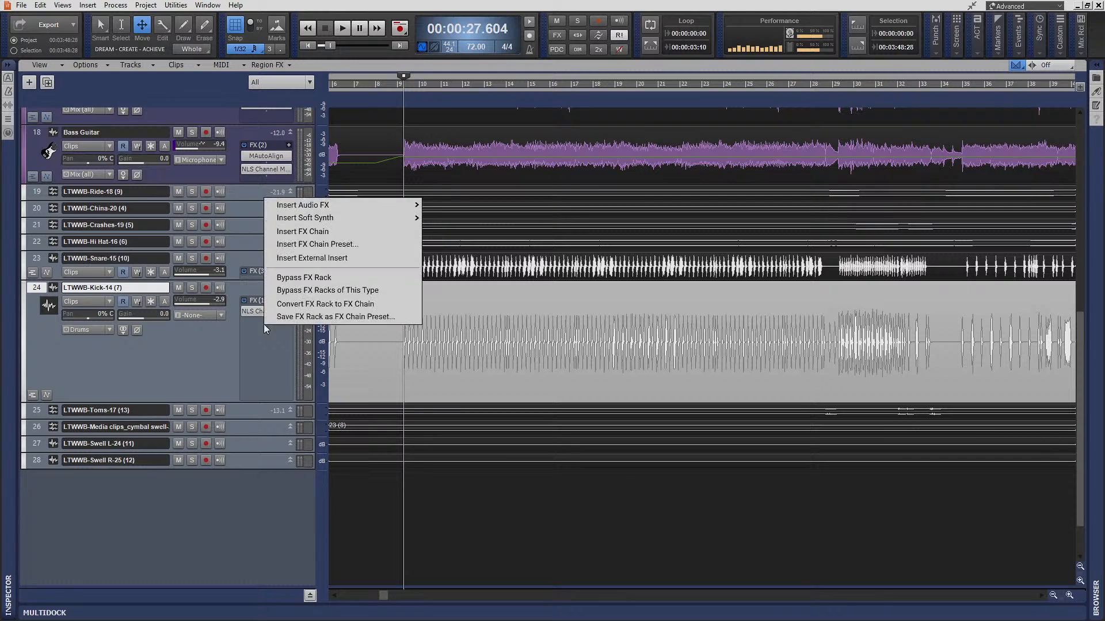
{"action": "mouse_move", "coordinate": [324, 206]}
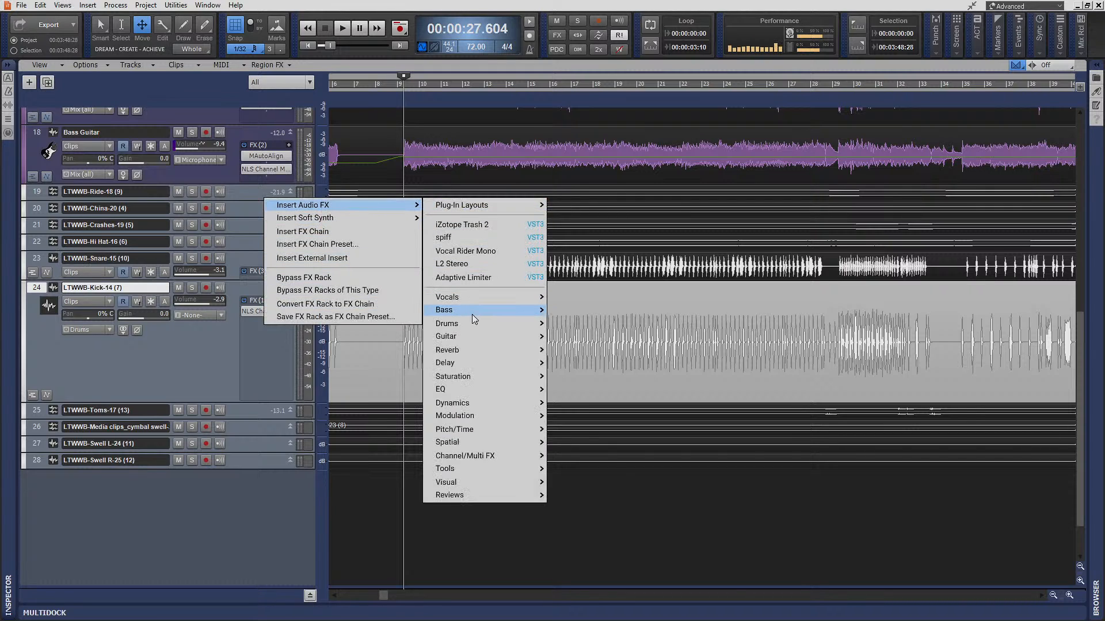
{"action": "mouse_move", "coordinate": [471, 311]}
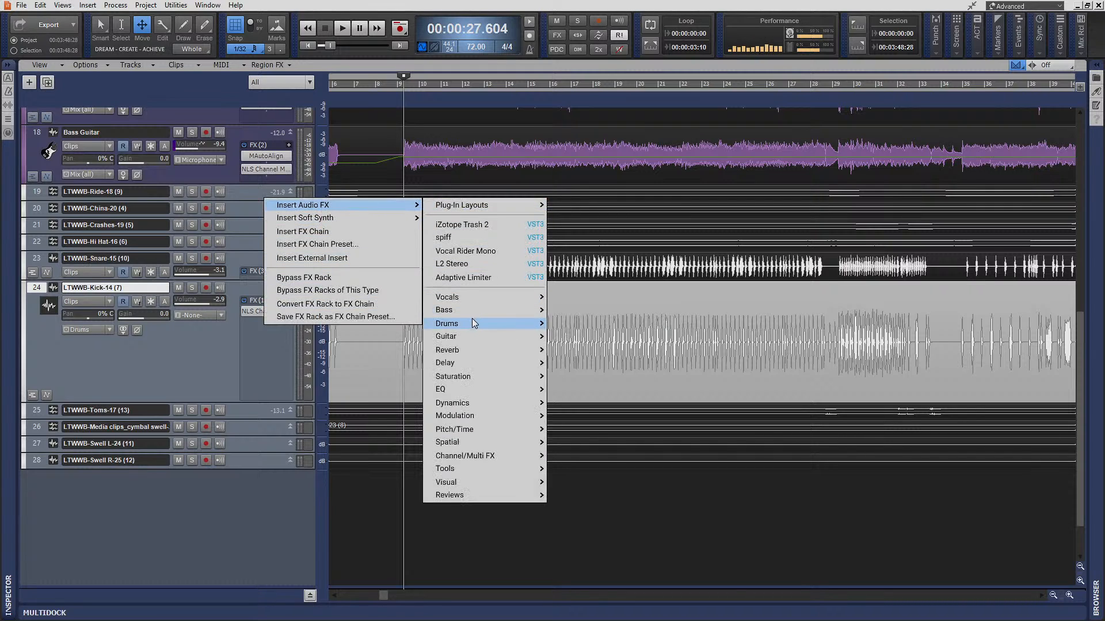
{"action": "left_click", "coordinate": [580, 323]}
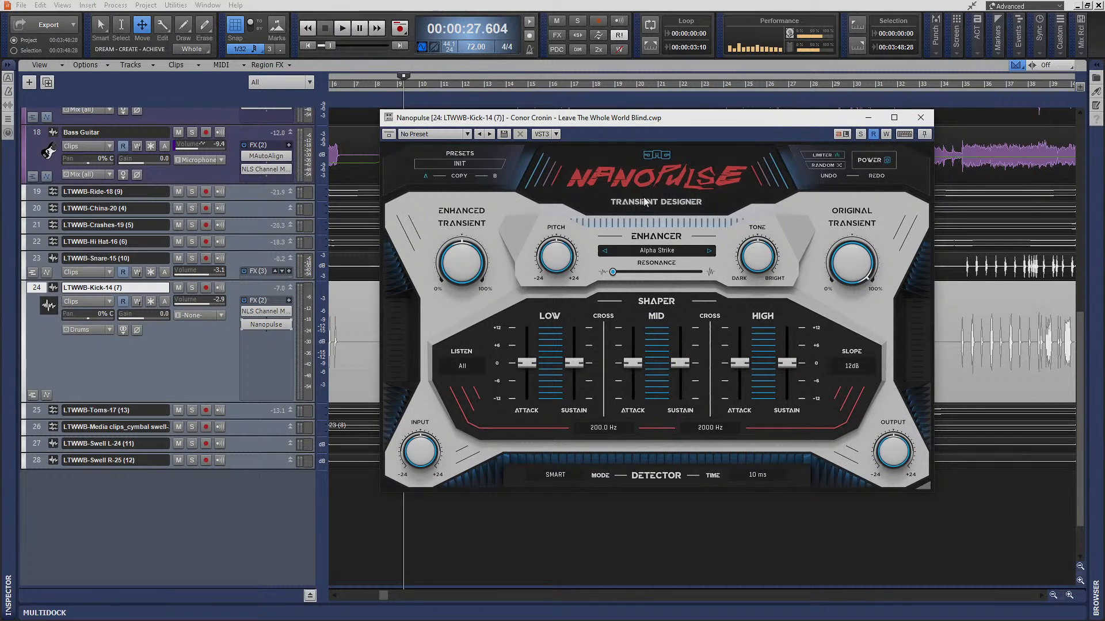
- Shape the kick in Nanopulse during playback, raising low and mid attack to about +6, high attack and low and mid sustain to about +3
{"action": "left_click", "coordinate": [342, 27]}
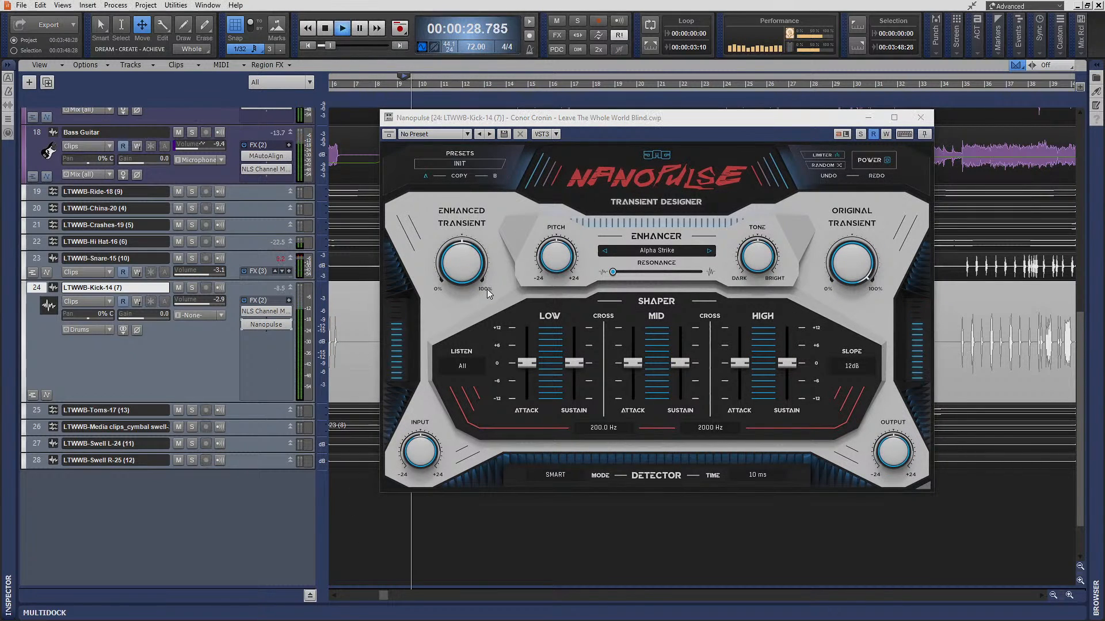
{"action": "left_click_drag", "start_coordinate": [516, 360], "coordinate": [516, 357]}
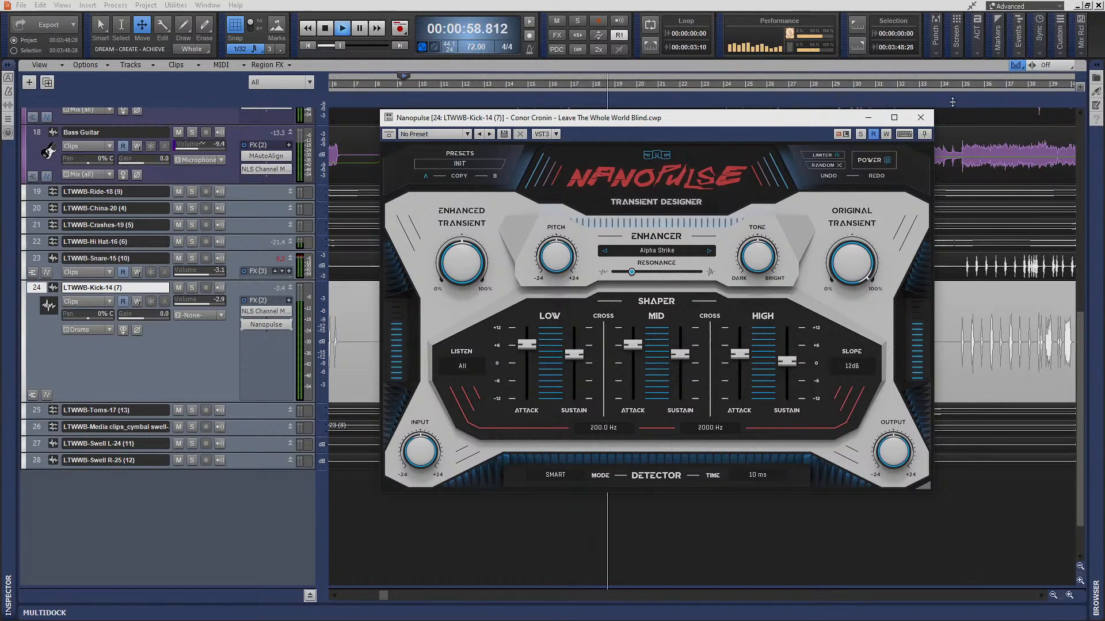
{"action": "left_click", "coordinate": [921, 119]}
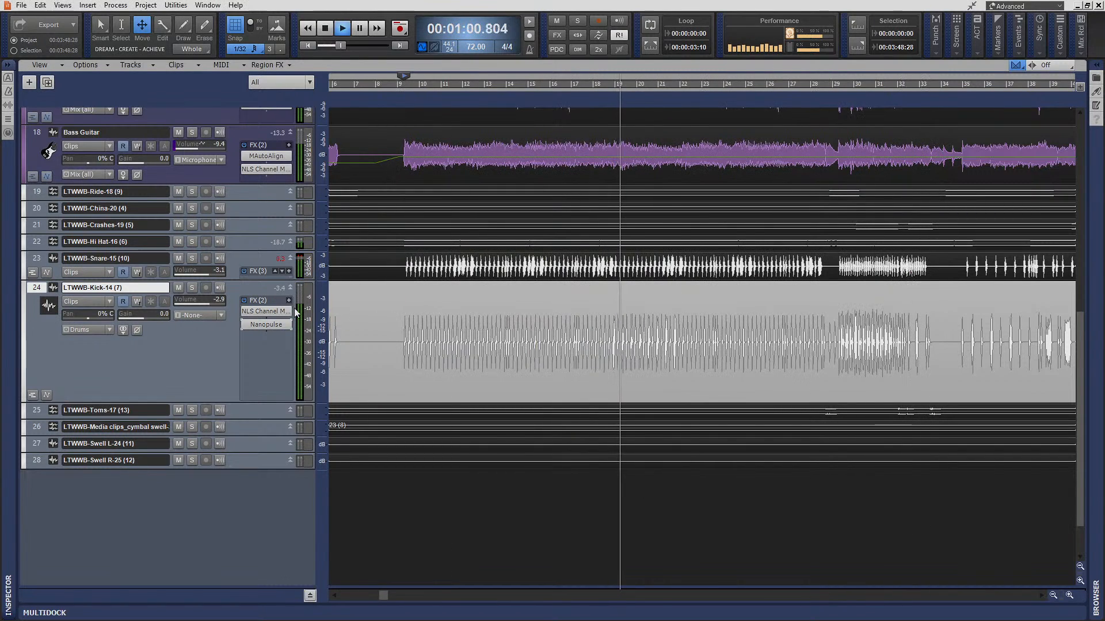
- Reset the snare track's peak meter and set its volume to -3.5 during full-mix playback
{"action": "left_click", "coordinate": [282, 260]}
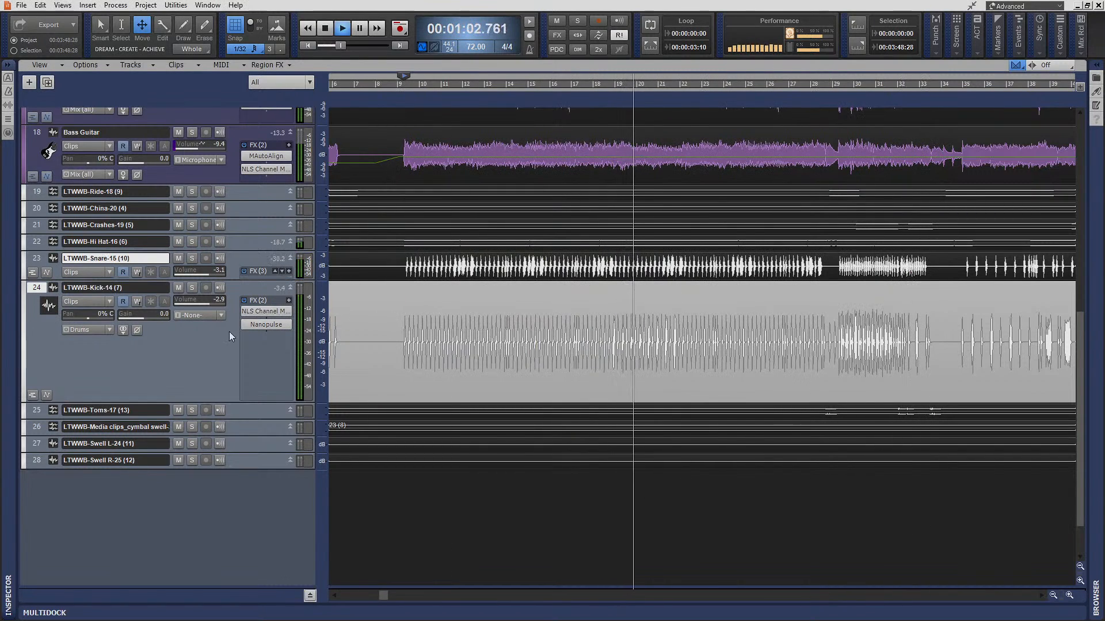
{"action": "left_click_drag", "start_coordinate": [211, 274], "coordinate": [209, 274]}
{"action": "left_click", "coordinate": [284, 257]}
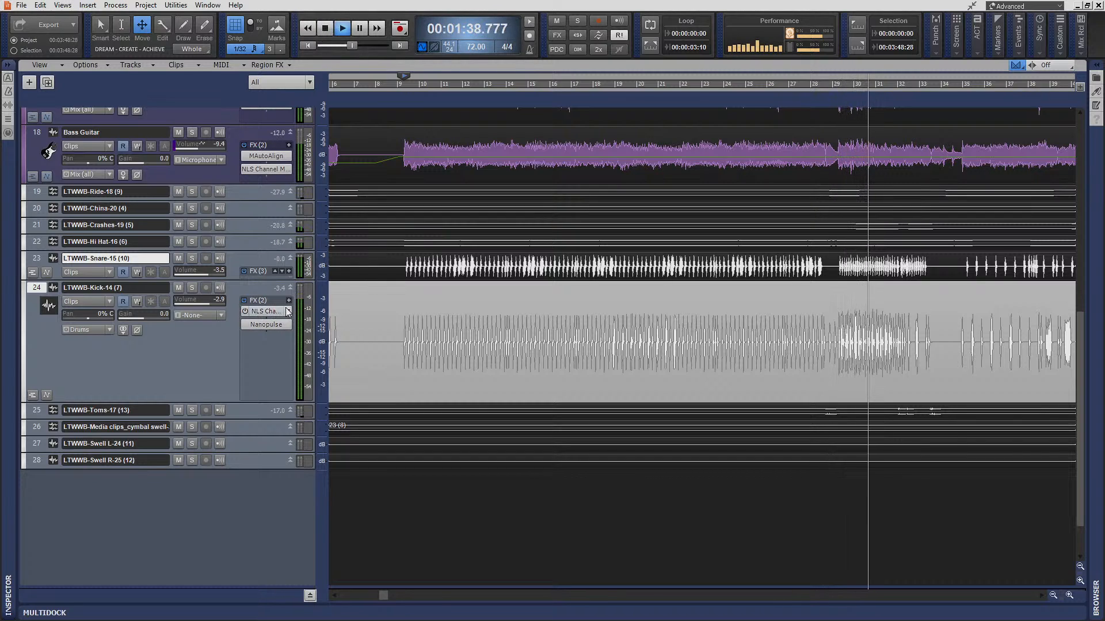
- Show the kick's volume automation lane and add two nodes where the dense kick passage starts near measure 29
{"action": "left_click", "coordinate": [47, 395]}
{"action": "key", "text": "t"}
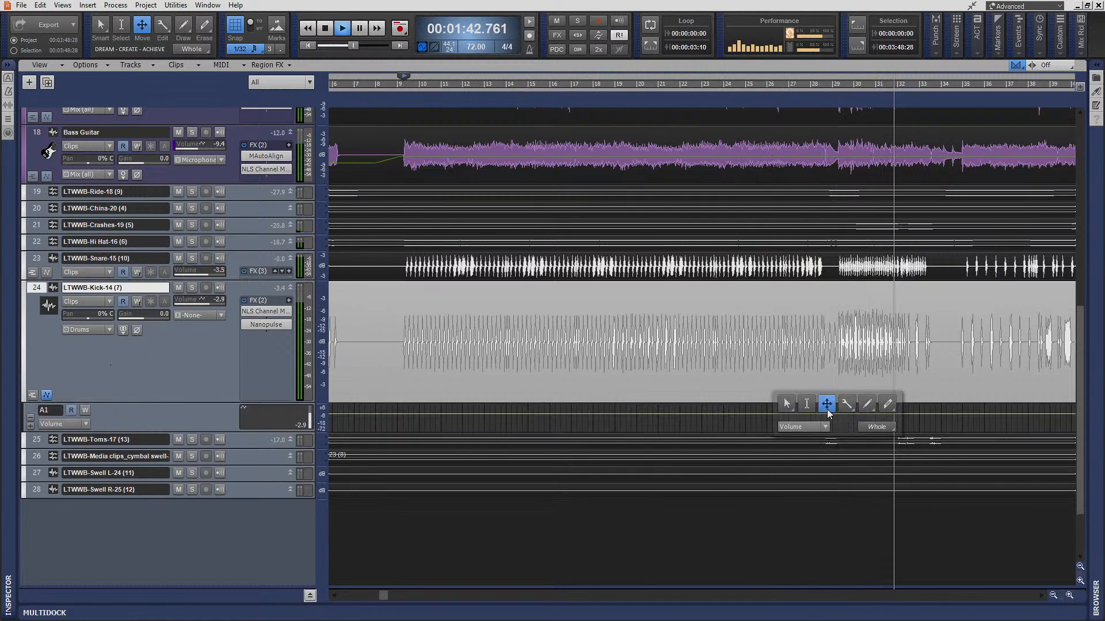
{"action": "left_click", "coordinate": [786, 404]}
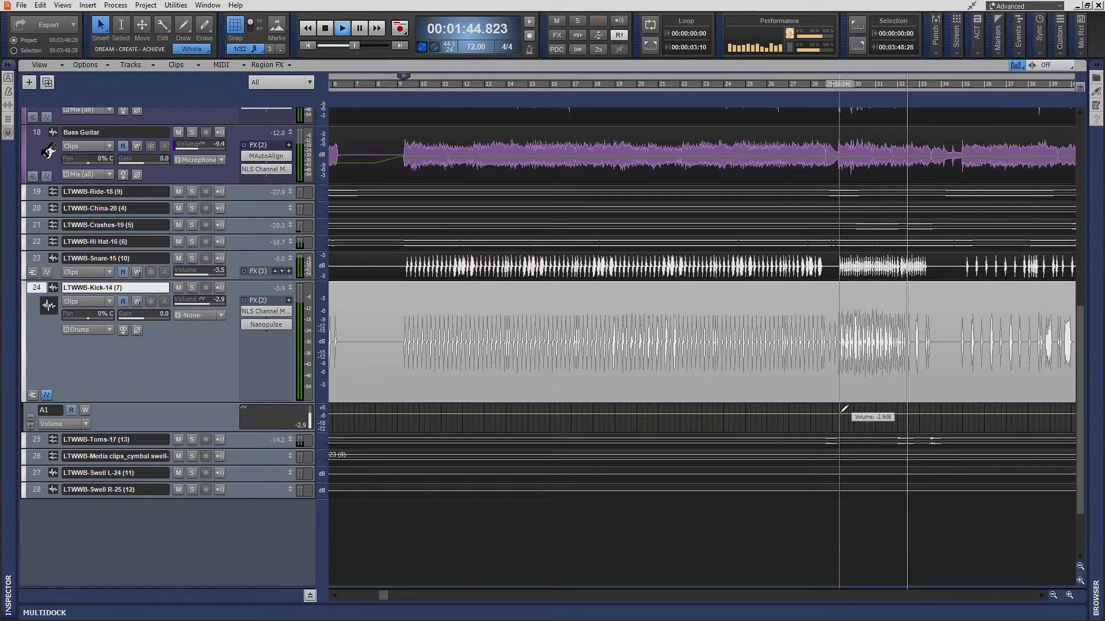
{"action": "left_click", "coordinate": [844, 409]}
{"action": "left_click", "coordinate": [843, 409]}
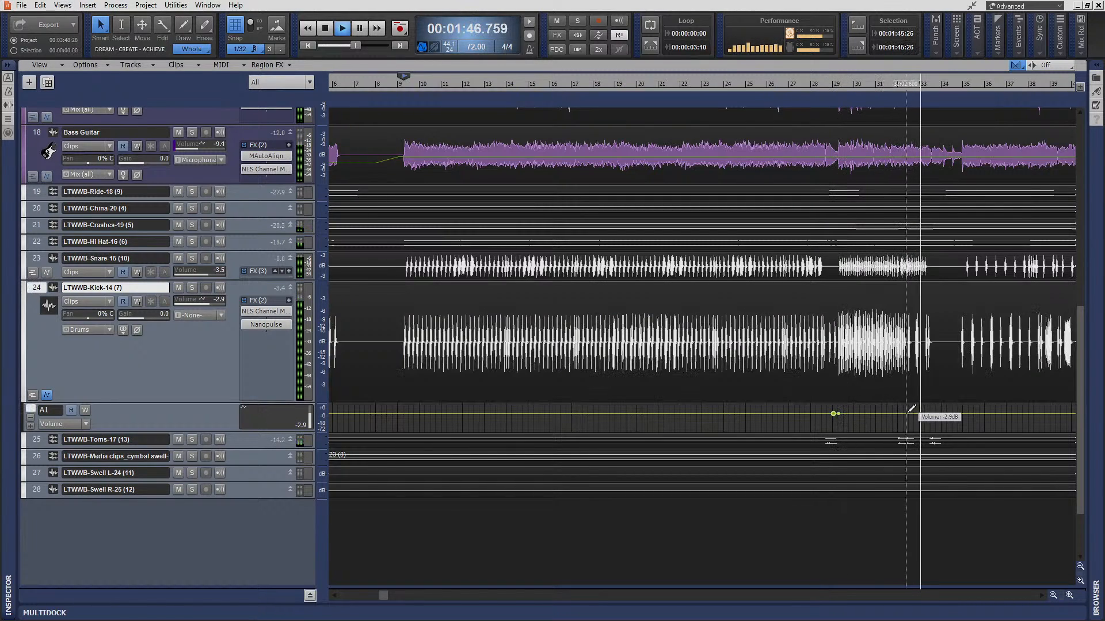
- Add closing volume nodes near measures 32 to 33 and lower the kick's automation across the dense passage to about -6.3 dB
{"action": "left_click", "coordinate": [936, 413]}
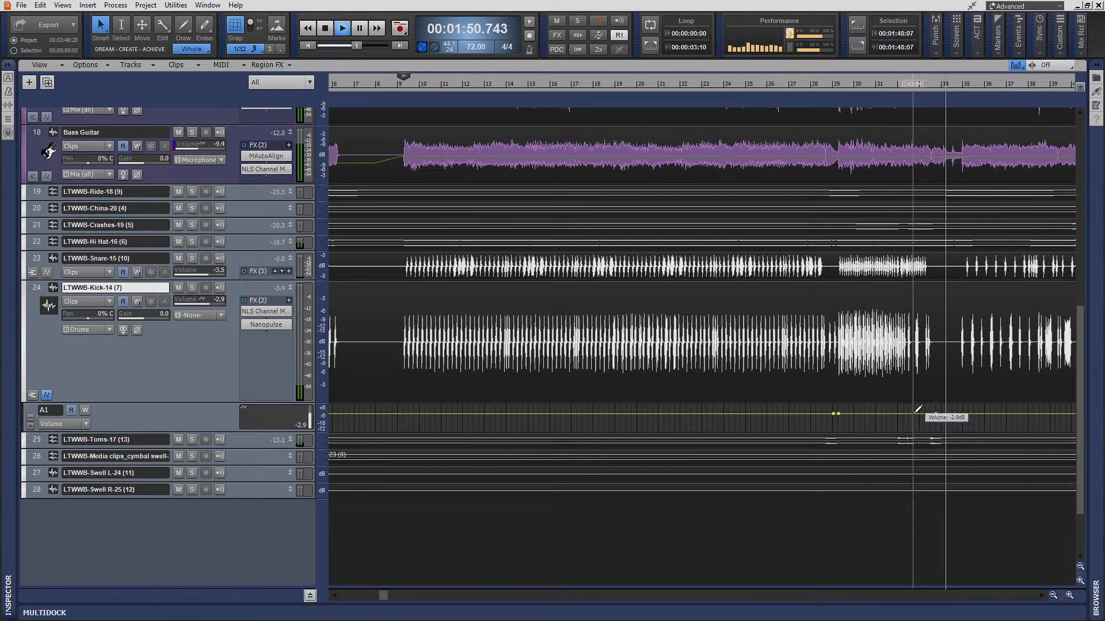
{"action": "left_click", "coordinate": [912, 413]}
{"action": "left_click", "coordinate": [907, 413]}
{"action": "middle_click", "coordinate": [907, 414]}
{"action": "left_click", "coordinate": [897, 404]}
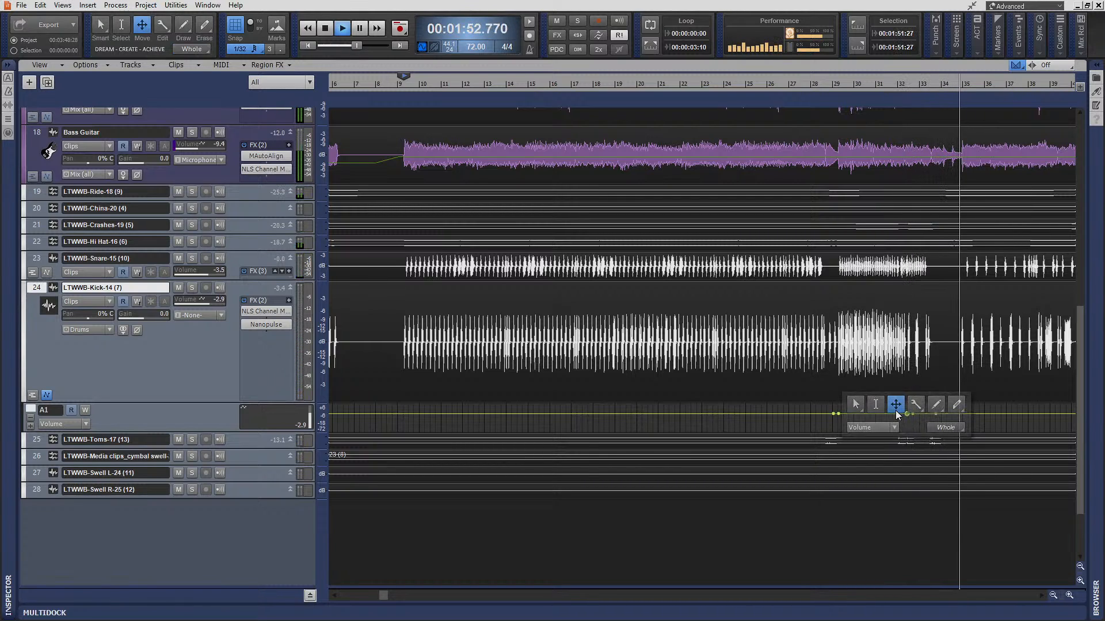
{"action": "left_click_drag", "start_coordinate": [876, 415], "coordinate": [875, 420]}
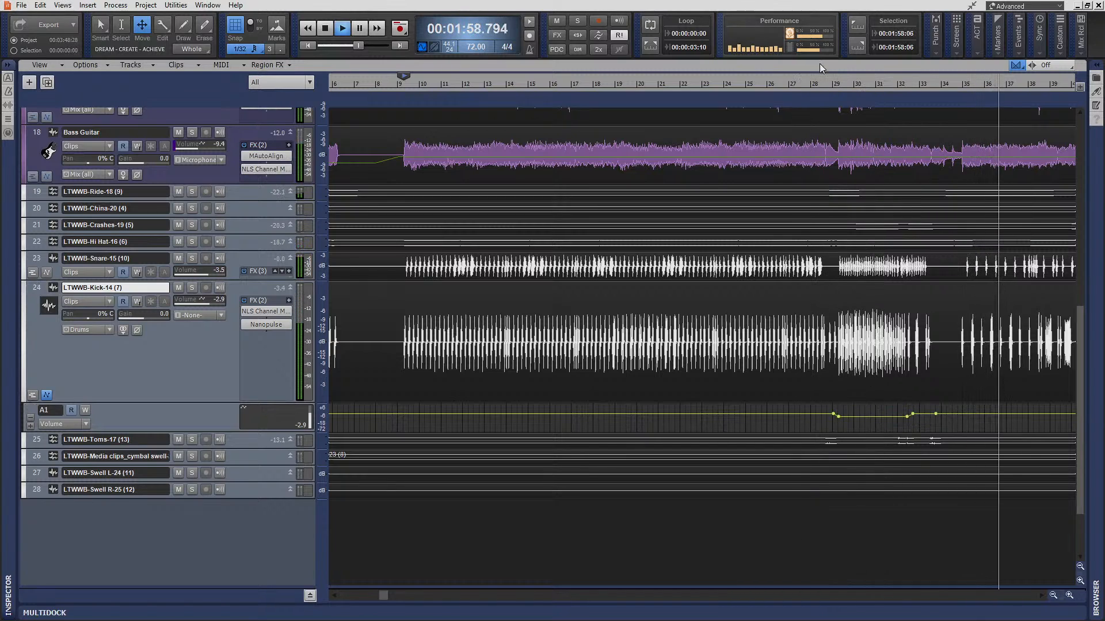
- Play the full mix from just before measure 29 to check the kick's volume automation
{"action": "key", "text": "space"}
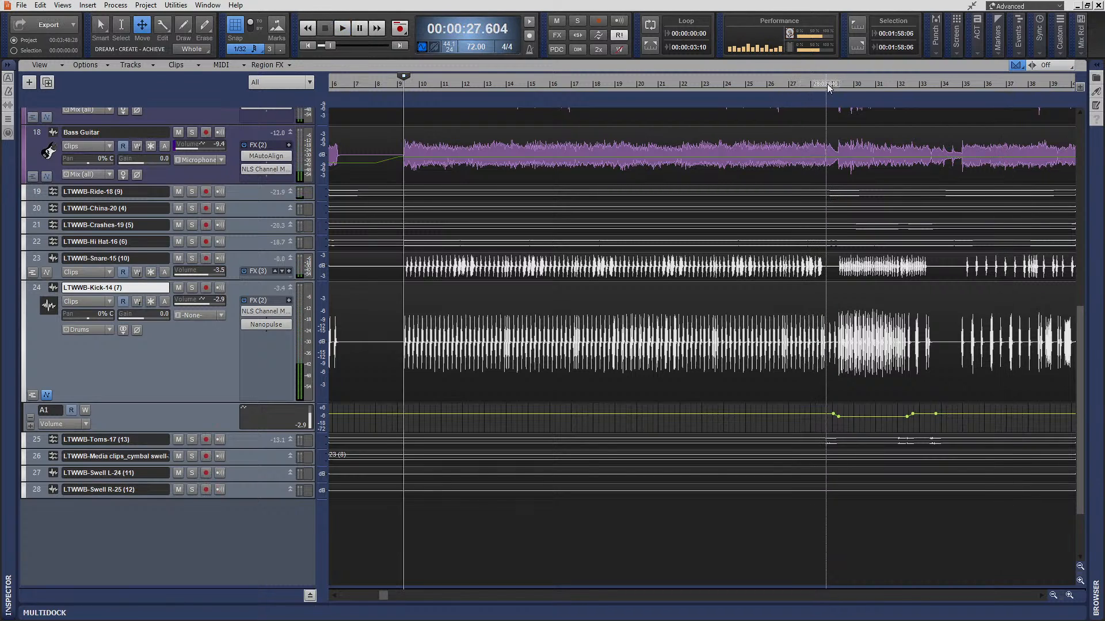
{"action": "left_click", "coordinate": [831, 87]}
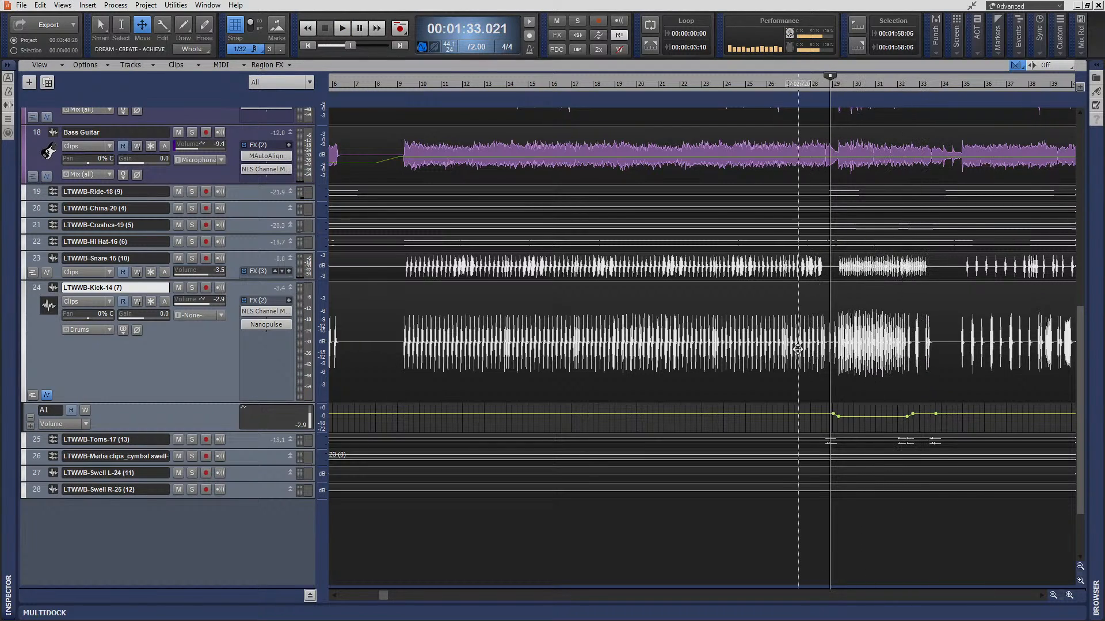
{"action": "left_click", "coordinate": [344, 29]}
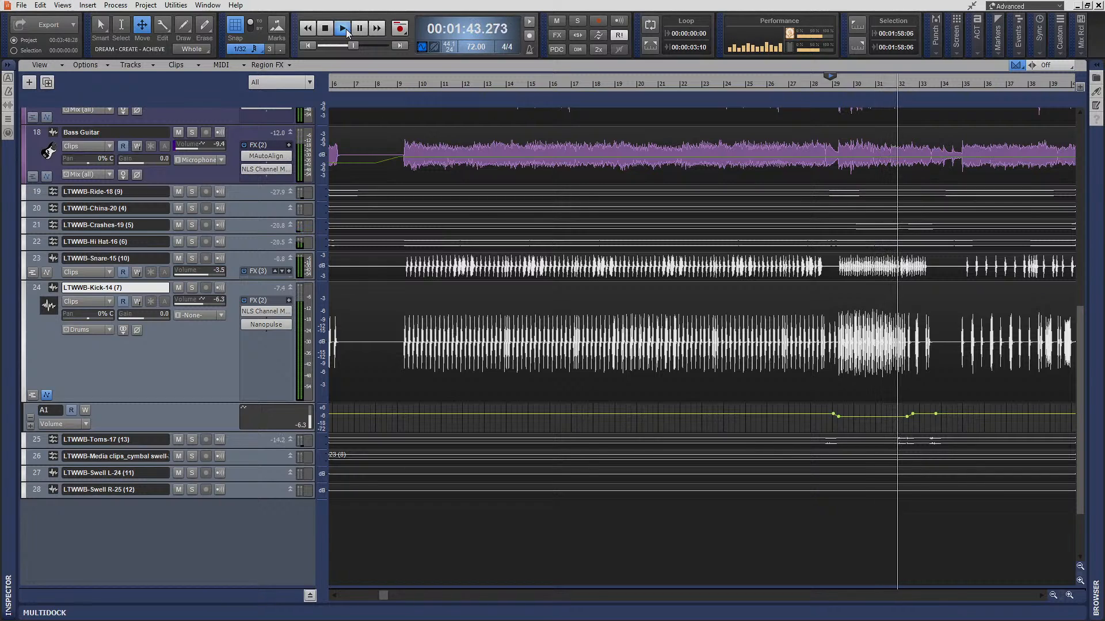
- Reveal the bus pane below the tracks and look through the buses
{"action": "left_click_drag", "start_coordinate": [318, 586], "coordinate": [318, 471]}
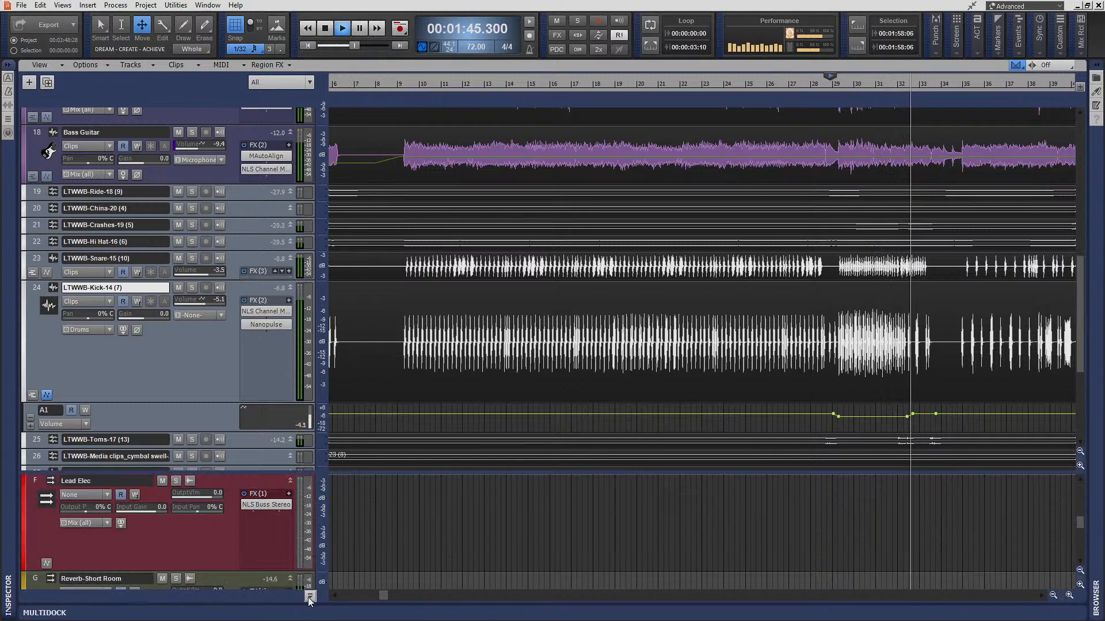
{"action": "scroll", "coordinate": [194, 531], "scroll_direction": "down", "scroll_amount": 3}
{"action": "scroll", "coordinate": [194, 530], "scroll_direction": "down", "scroll_amount": 4}
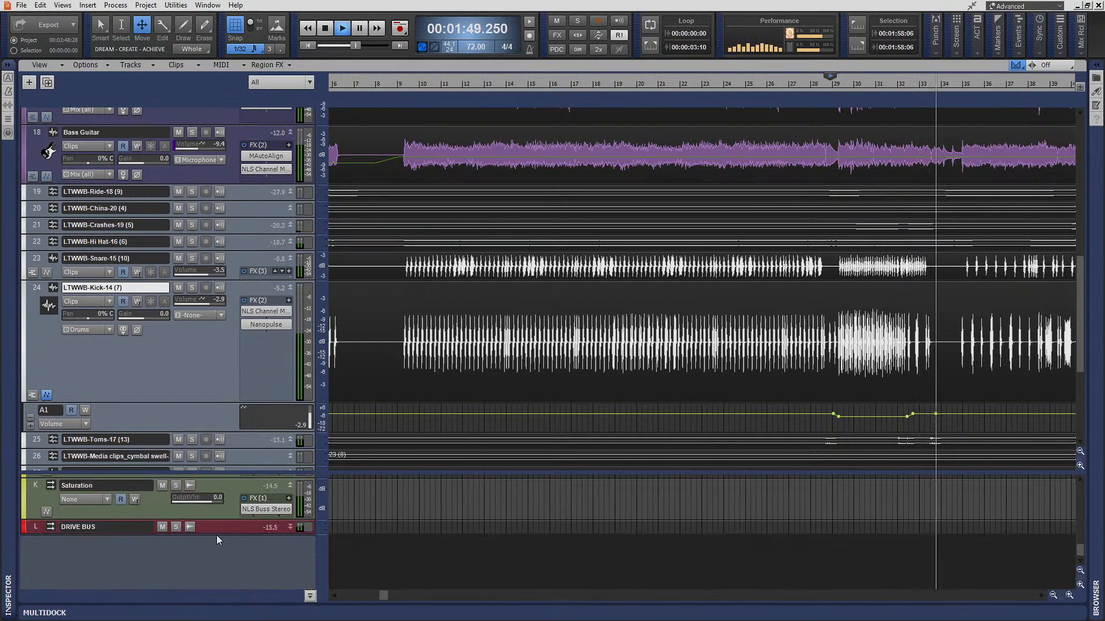
{"action": "scroll", "coordinate": [202, 535], "scroll_direction": "up", "scroll_amount": 4}
{"action": "scroll", "coordinate": [206, 531], "scroll_direction": "up", "scroll_amount": 2}
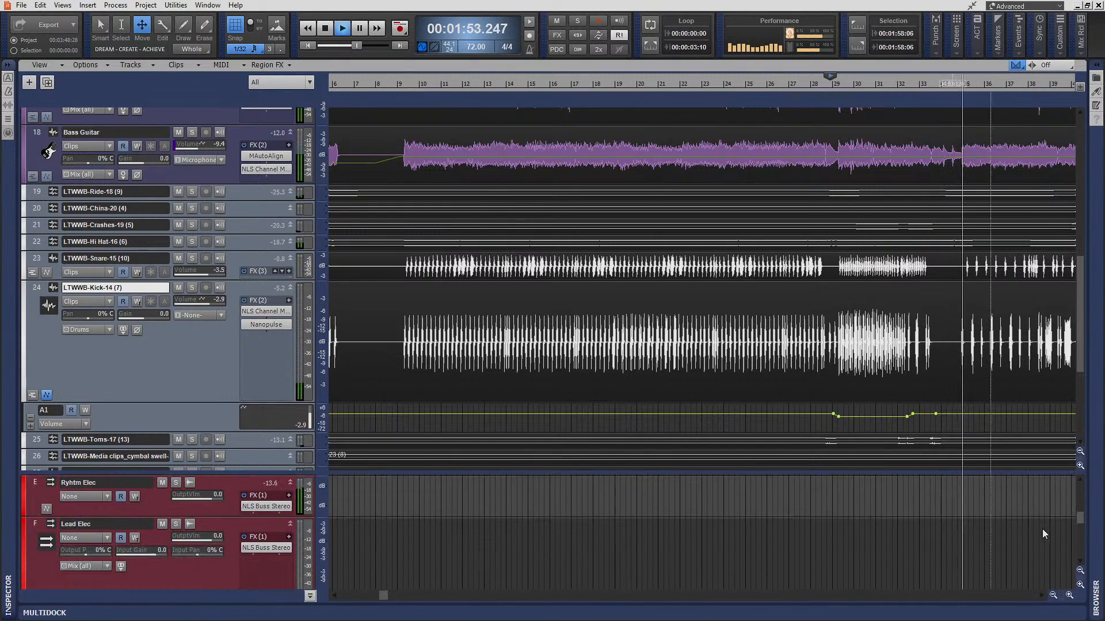
- Open the Console view in its own full-size window, set the Drums bus volume to -0.7, and reset its peak meter
{"action": "left_click", "coordinate": [61, 6]}
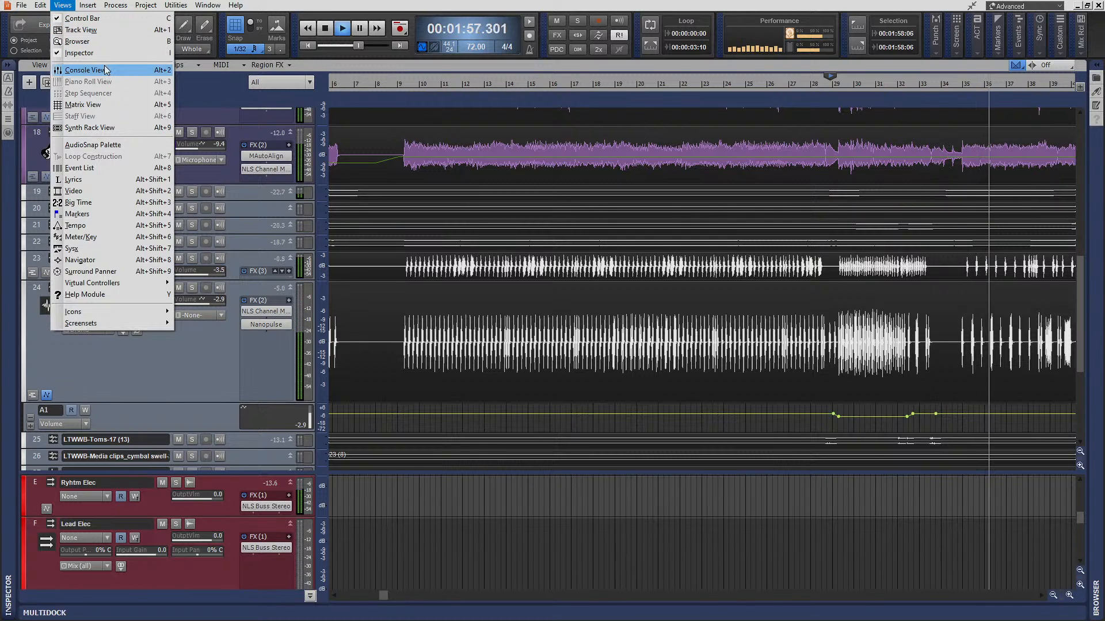
{"action": "left_click", "coordinate": [85, 70]}
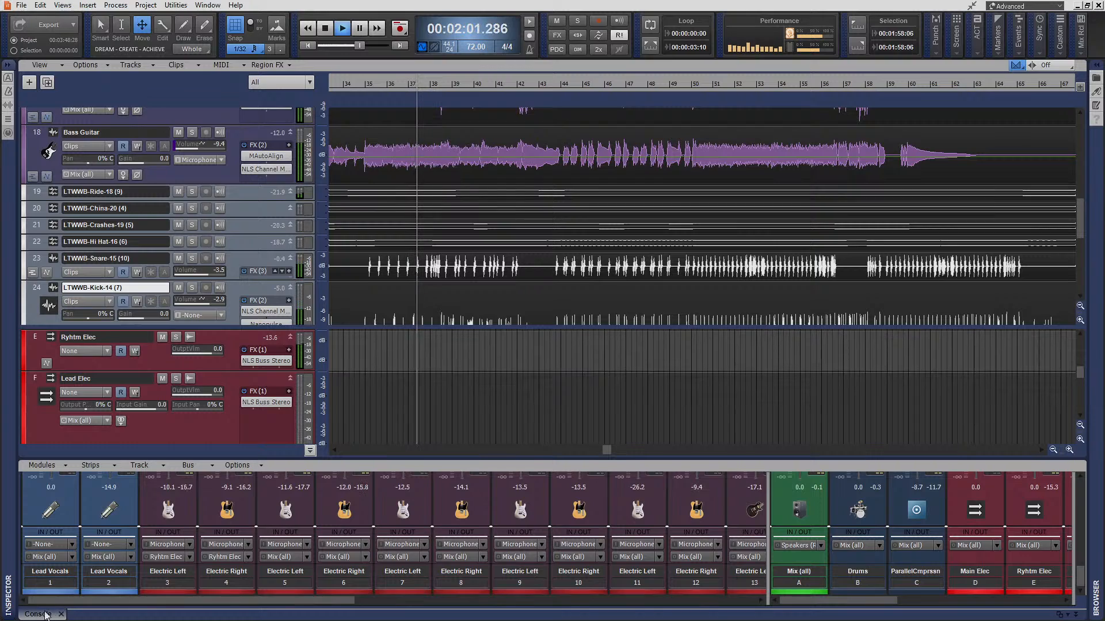
{"action": "left_click_drag", "start_coordinate": [40, 615], "coordinate": [198, 1]}
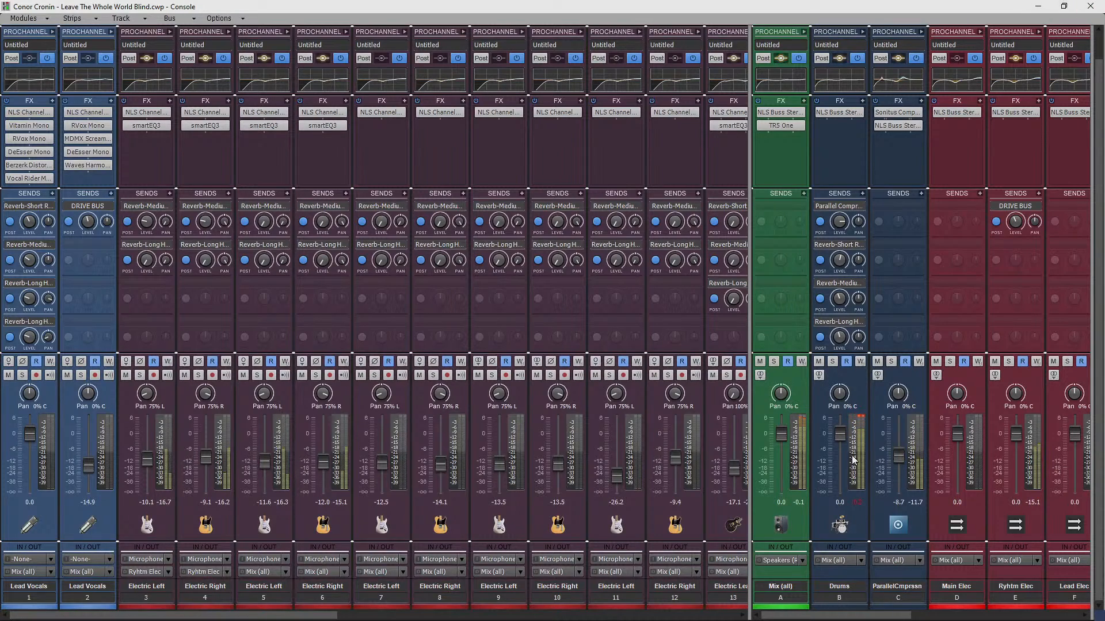
{"action": "left_click_drag", "start_coordinate": [842, 437], "coordinate": [841, 438]}
{"action": "left_click", "coordinate": [857, 503]}
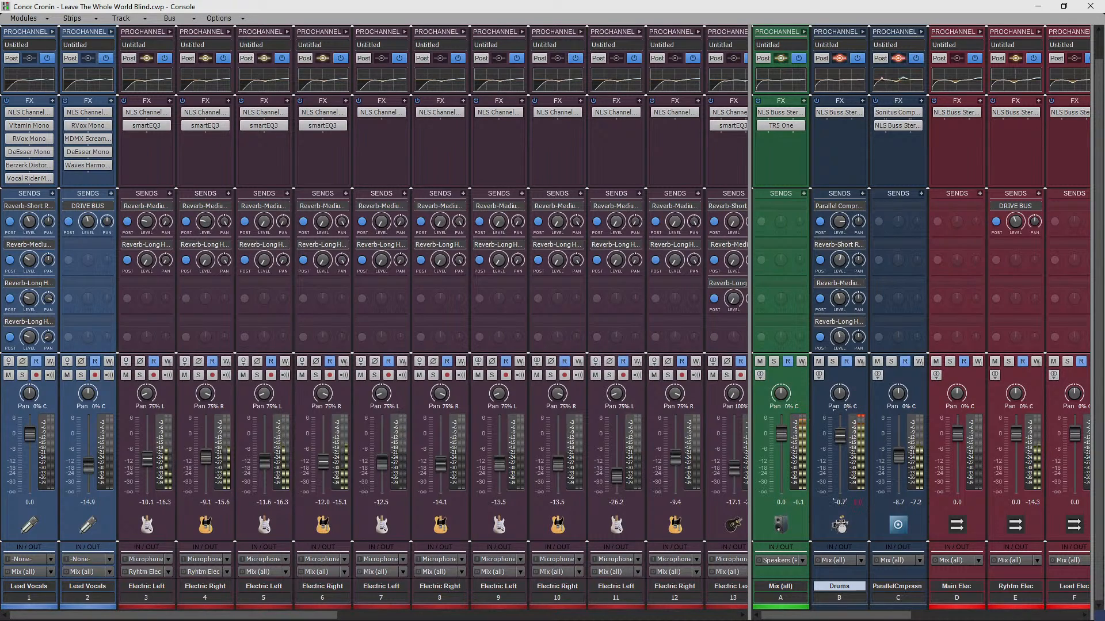
- Lower the Drums bus volume to -1.8, reset its peak meter, and lower the Parallel Compression bus to -11.1 before leaving the Console view
{"action": "left_click_drag", "start_coordinate": [839, 436], "coordinate": [840, 438]}
{"action": "left_click", "coordinate": [856, 503]}
{"action": "left_click_drag", "start_coordinate": [898, 456], "coordinate": [901, 460]}
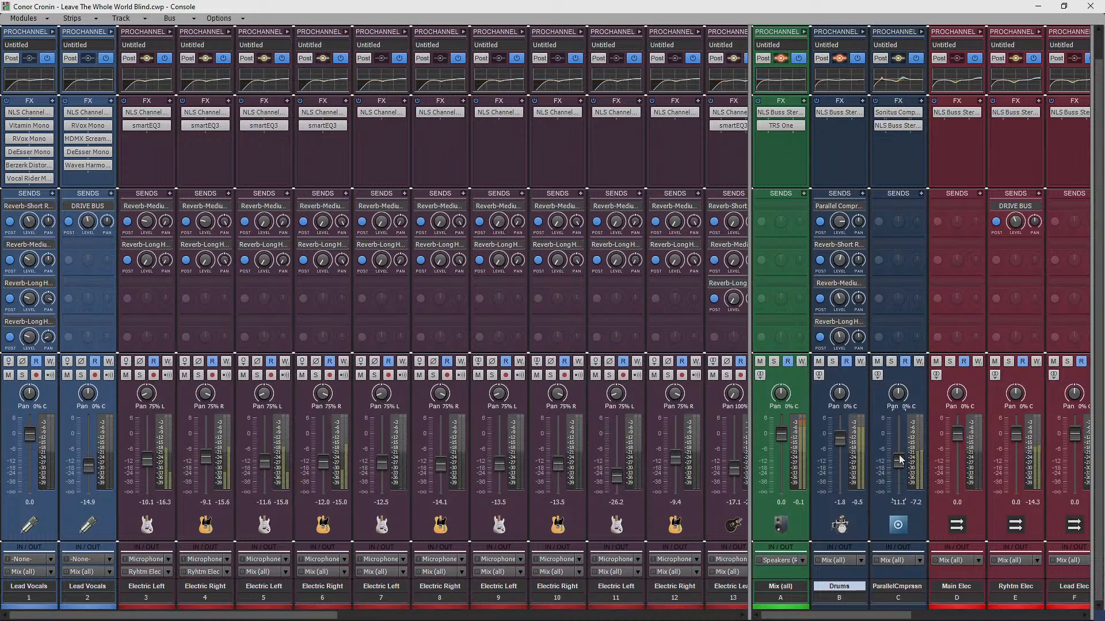
{"action": "left_click", "coordinate": [1082, 6]}
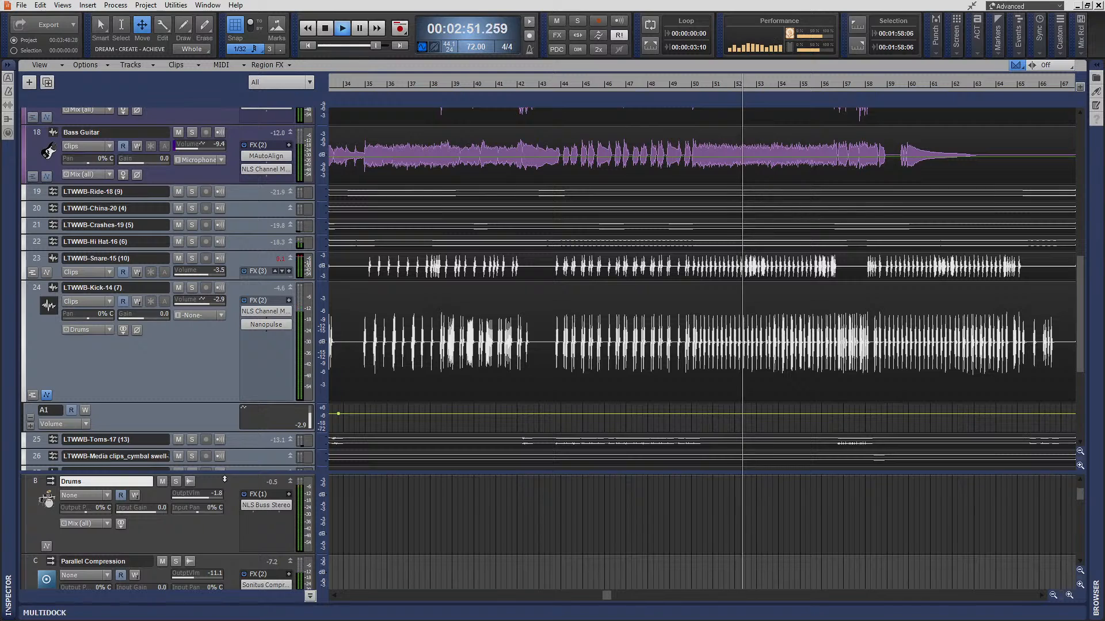
- Stop playback, hide the kick track's automation lane and fit the tracks vertically in the view
{"action": "left_click", "coordinate": [326, 29]}
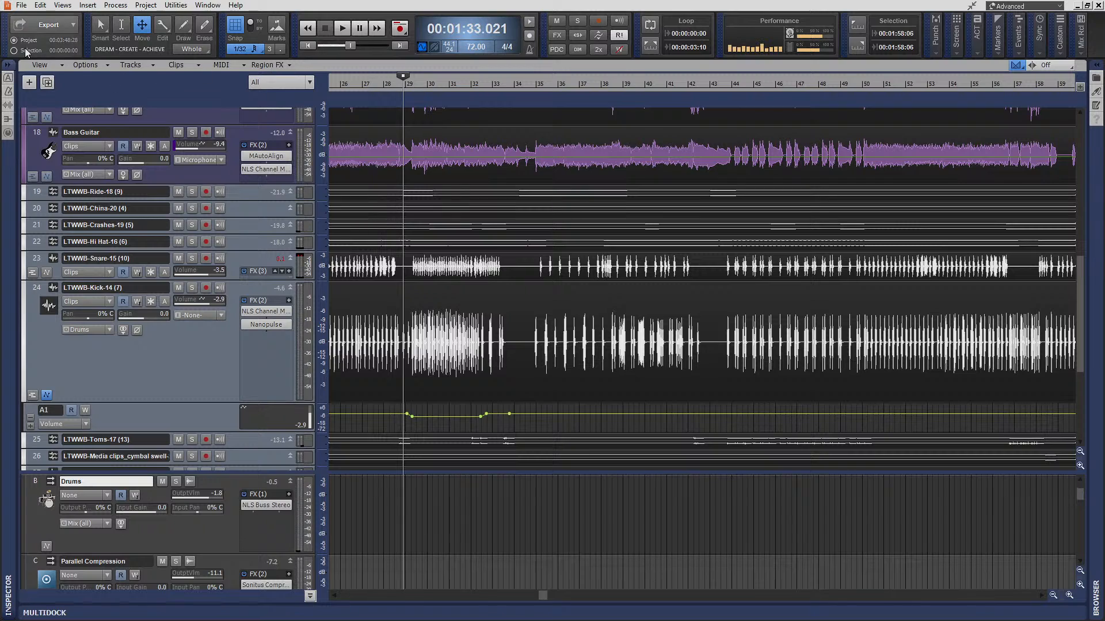
{"action": "left_click", "coordinate": [47, 395]}
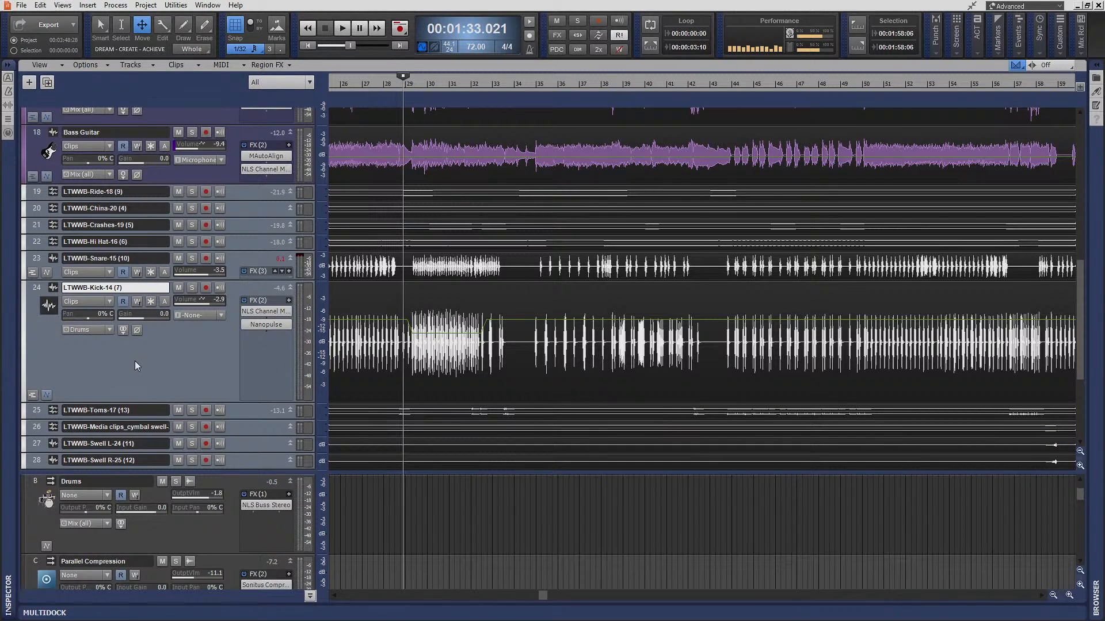
{"action": "key", "text": "f"}
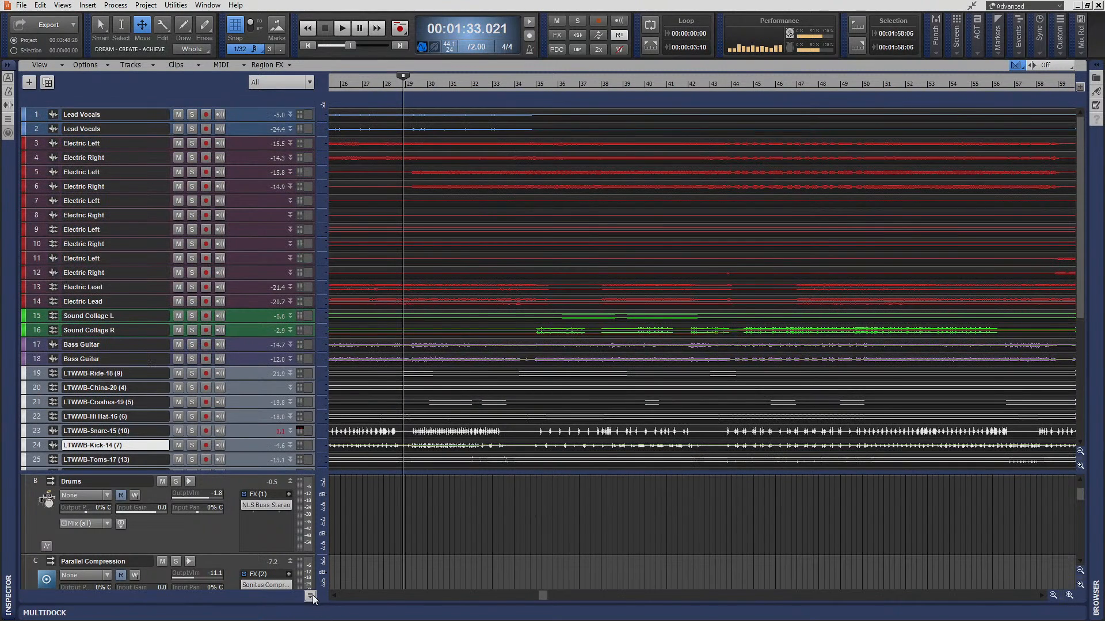
- Enlarge the Mix (all) bus strip to inspect its TR5 One mastering plug-in, and hide the bus pane
{"action": "scroll", "coordinate": [262, 541], "scroll_direction": "up", "scroll_amount": 1}
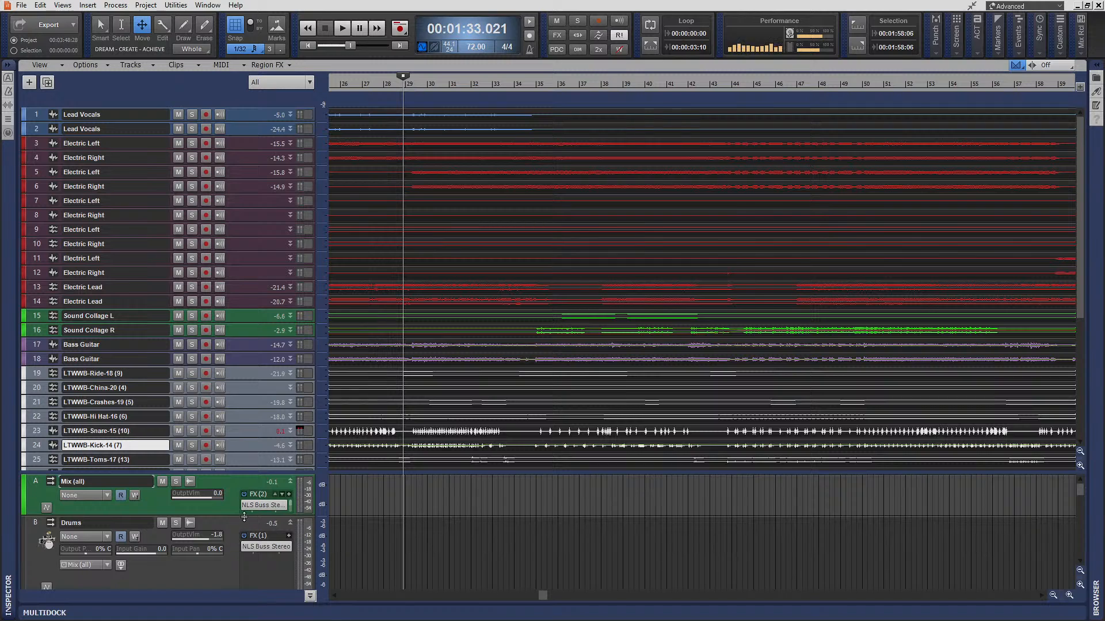
{"action": "left_click_drag", "start_coordinate": [244, 516], "coordinate": [242, 564]}
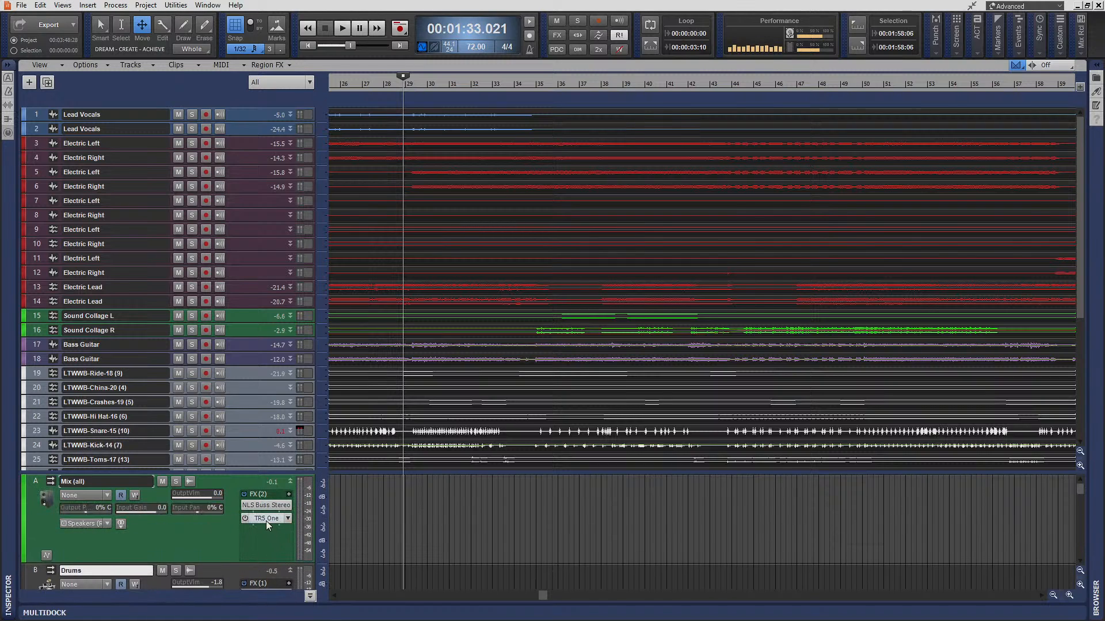
{"action": "double_click", "coordinate": [265, 519]}
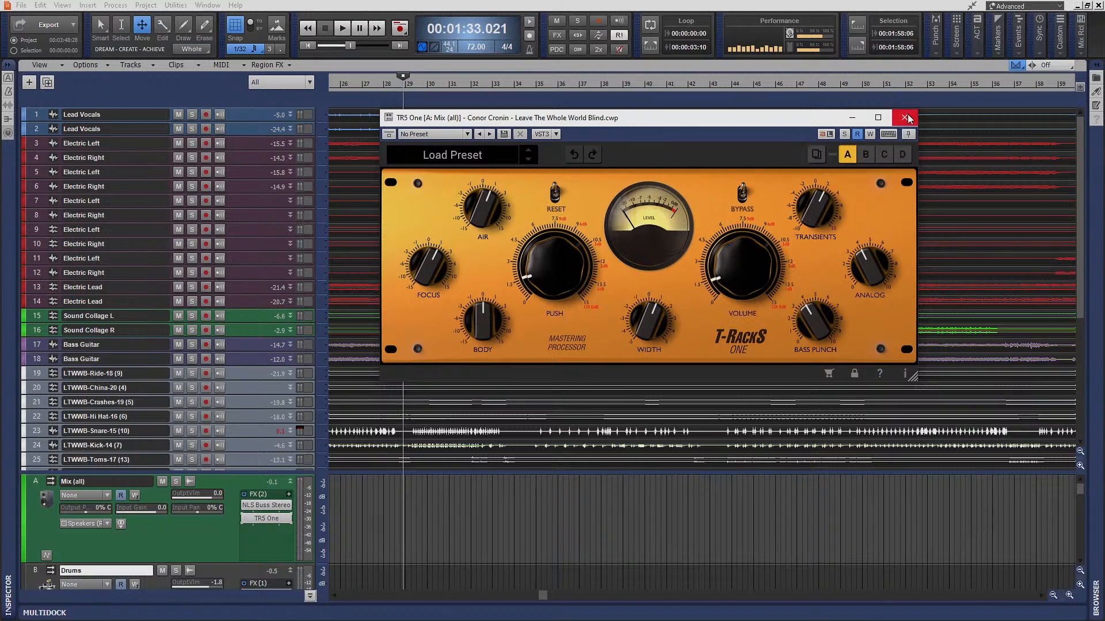
{"action": "left_click", "coordinate": [905, 119]}
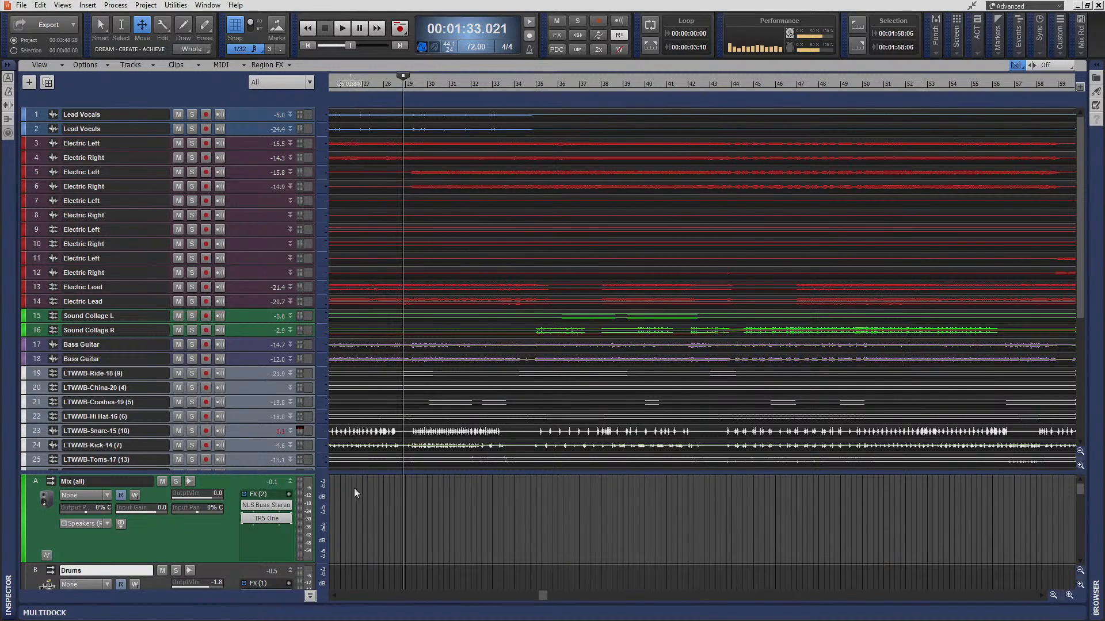
{"action": "left_click", "coordinate": [309, 596]}
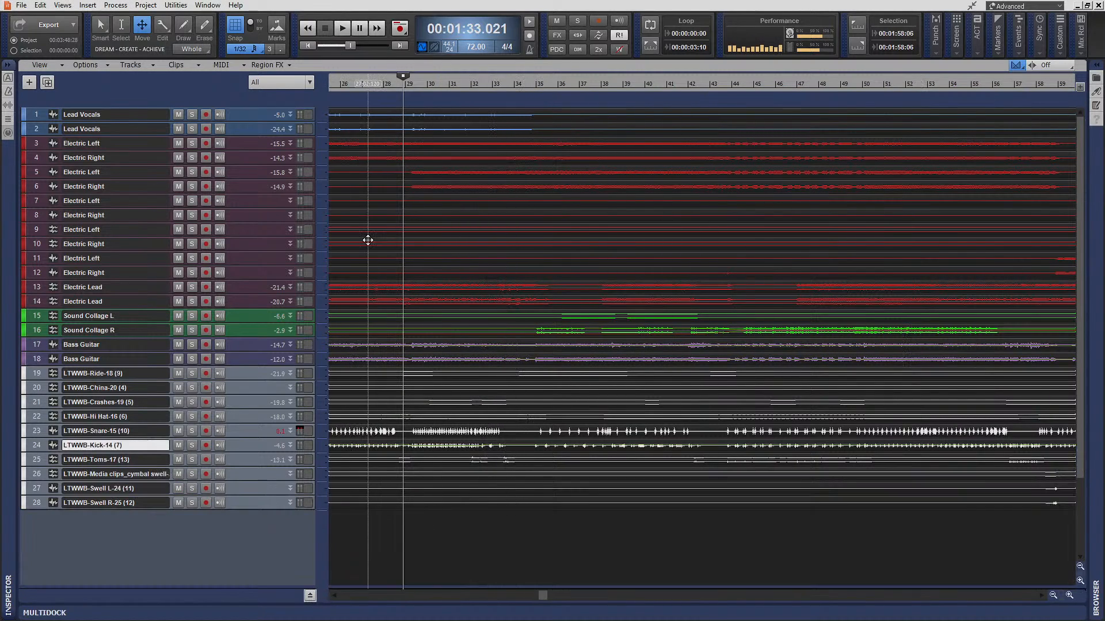
- Play the full mix from the start of the song with the entire arrangement shown in the timeline
{"action": "left_click", "coordinate": [307, 44]}
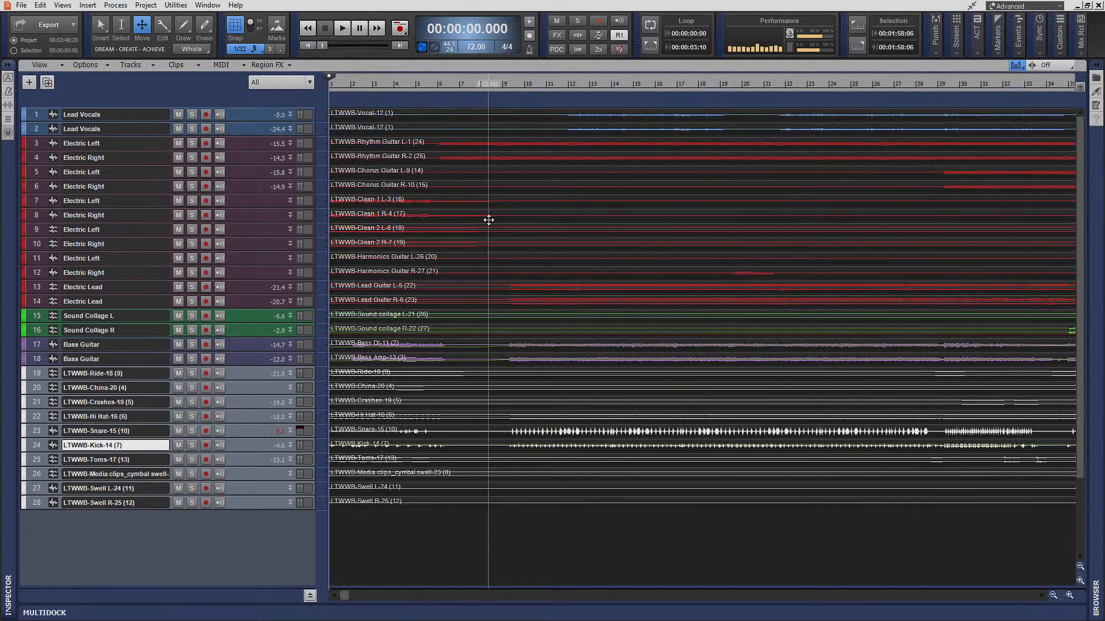
{"action": "left_click", "coordinate": [1053, 596]}
{"action": "left_click", "coordinate": [1053, 597]}
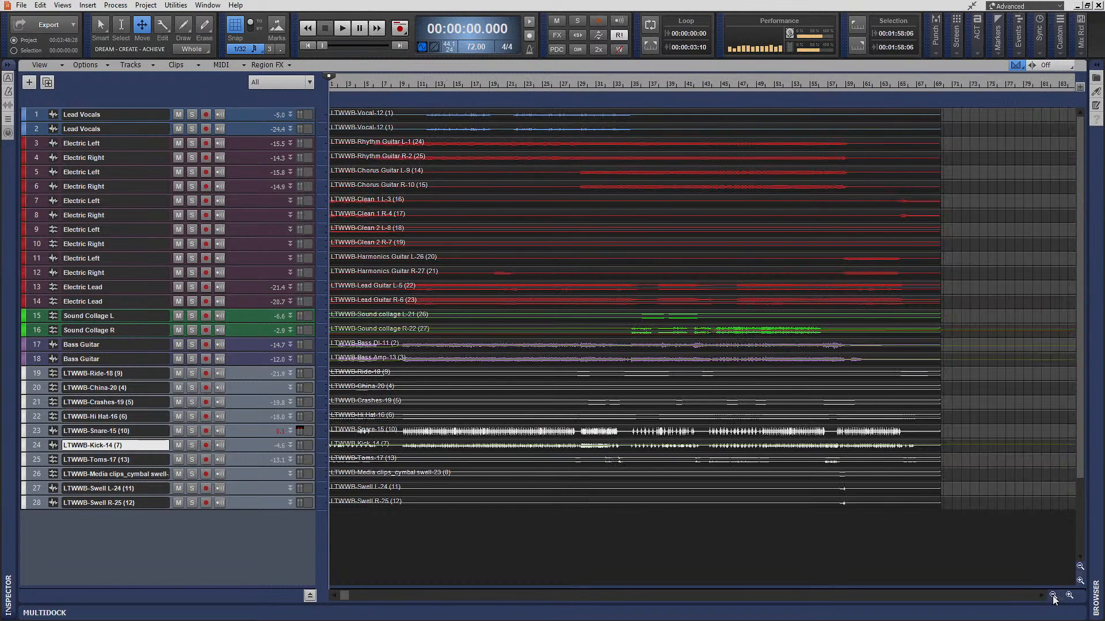
{"action": "left_click", "coordinate": [1068, 596]}
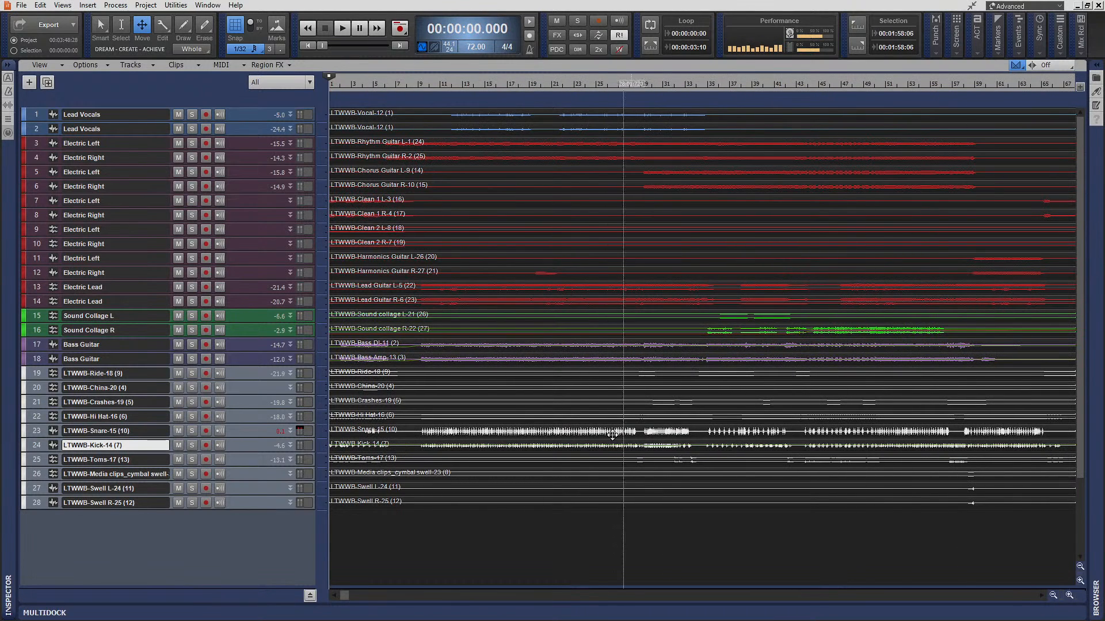
{"action": "key", "text": "ctrl+Down"}
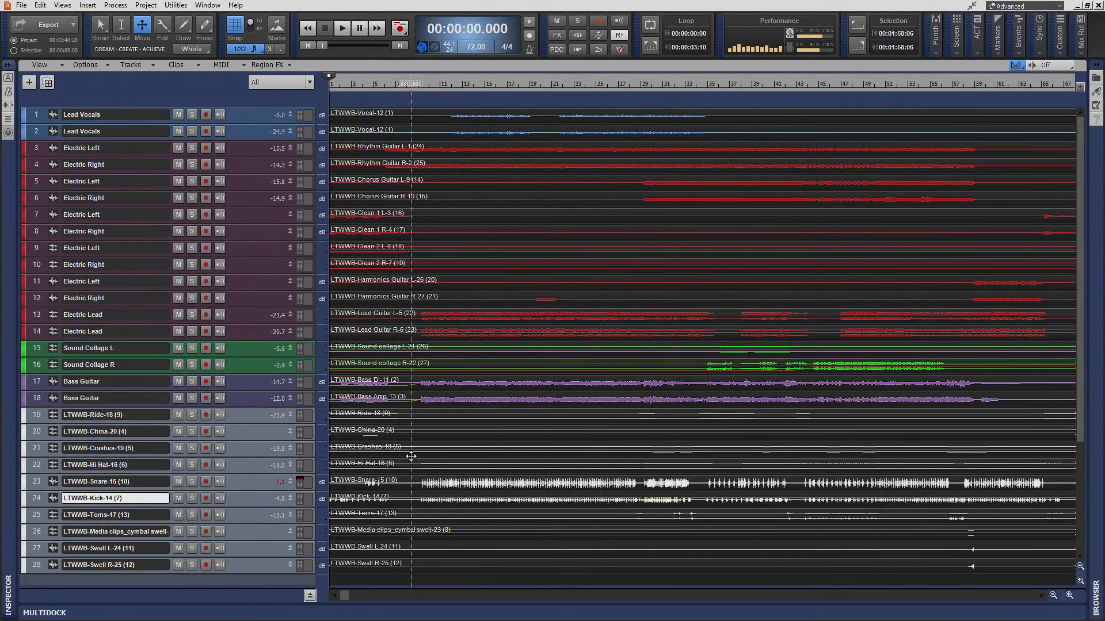
{"action": "left_click", "coordinate": [280, 485]}
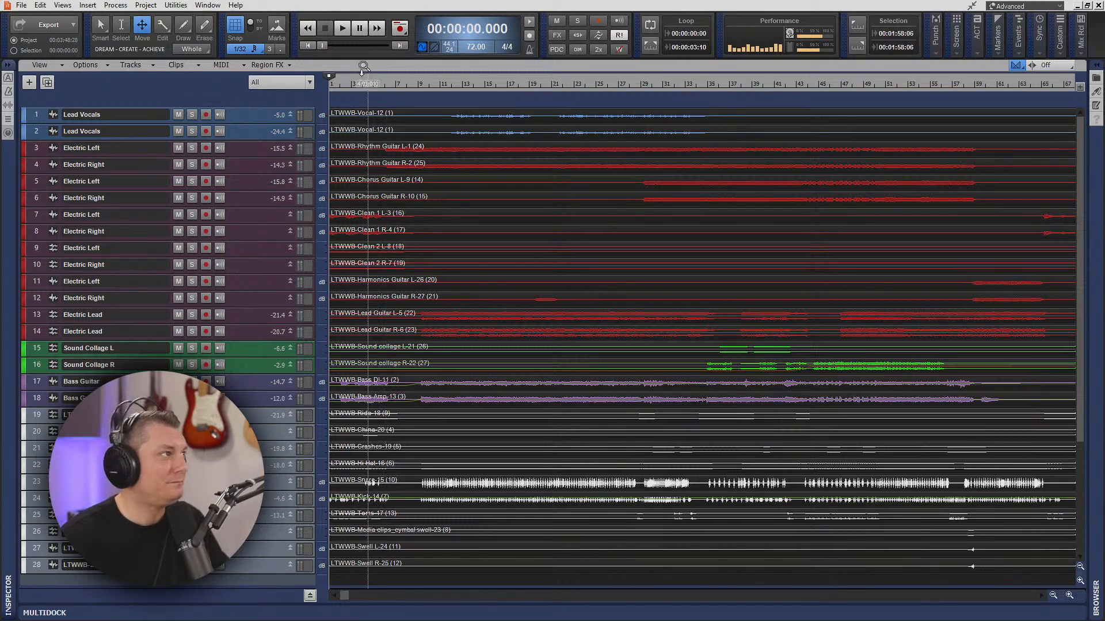
{"action": "left_click", "coordinate": [344, 28]}
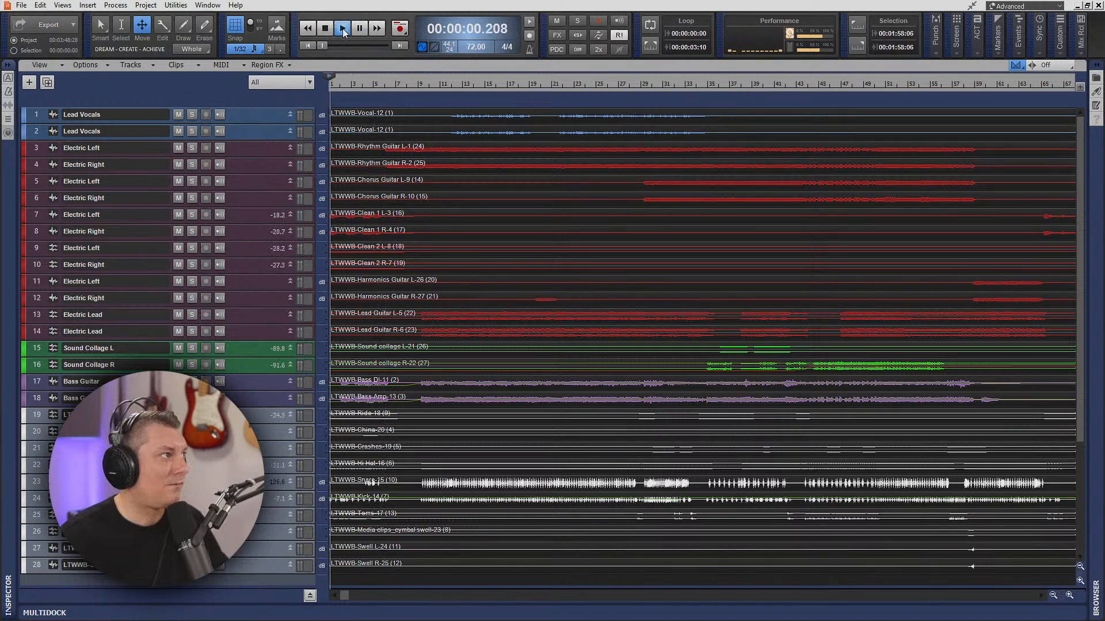
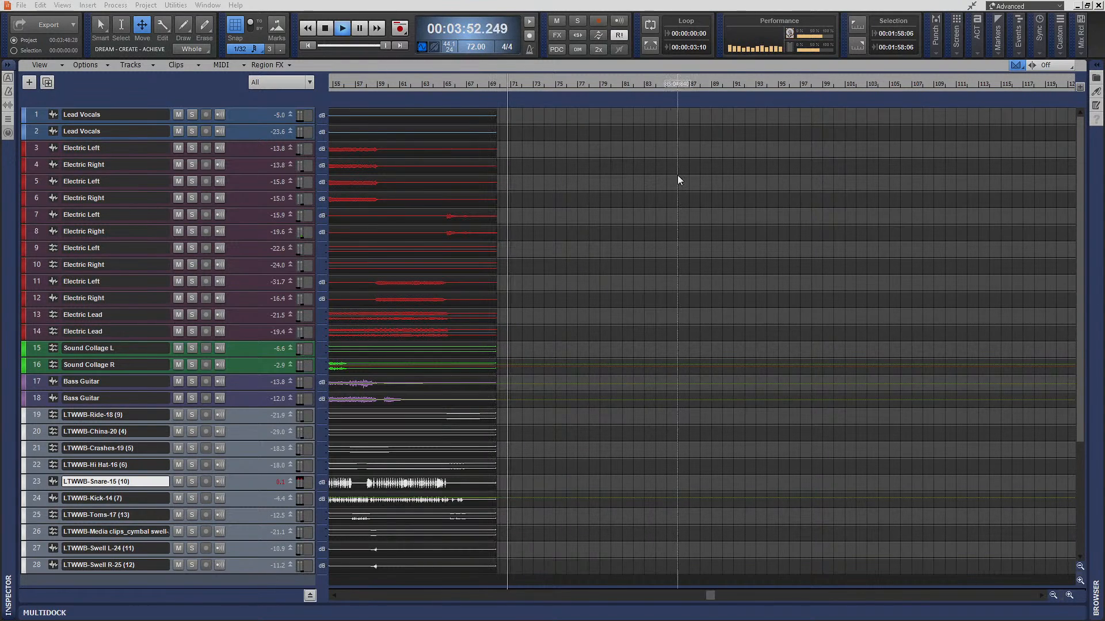
- Stop playback and briefly enlarge the snare track to inspect its waveform from the start of the song
{"action": "left_click", "coordinate": [328, 27]}
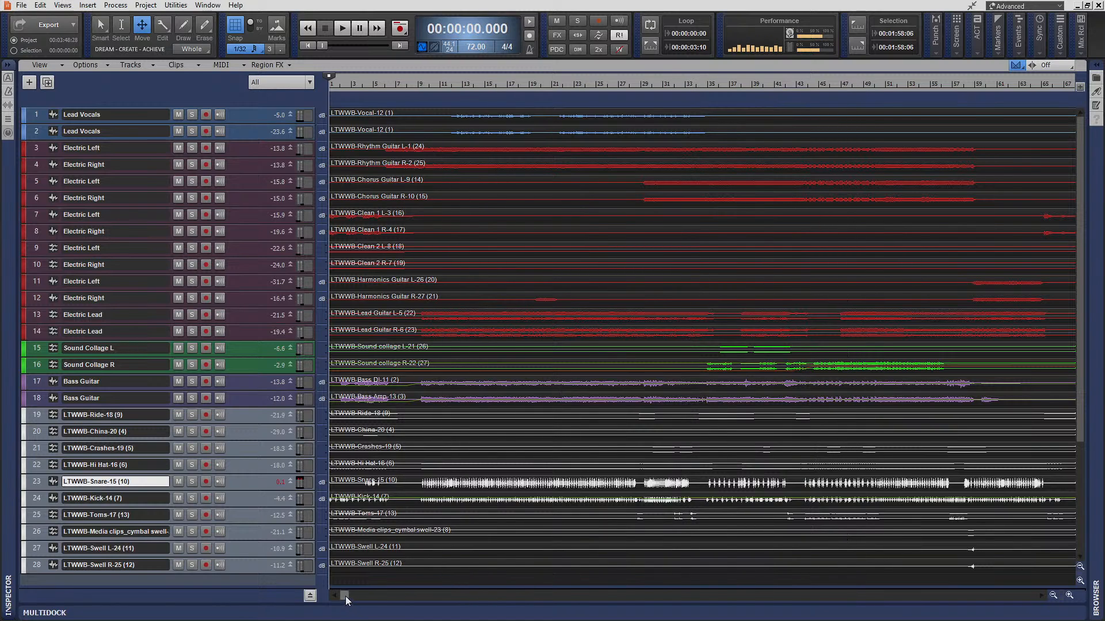
{"action": "mouse_move", "coordinate": [345, 596]}
{"action": "left_mouse_down"}
{"action": "mouse_move", "coordinate": [426, 599]}
{"action": "mouse_move", "coordinate": [344, 599]}
{"action": "left_mouse_up"}
{"action": "left_click_drag", "start_coordinate": [271, 492], "coordinate": [272, 538]}
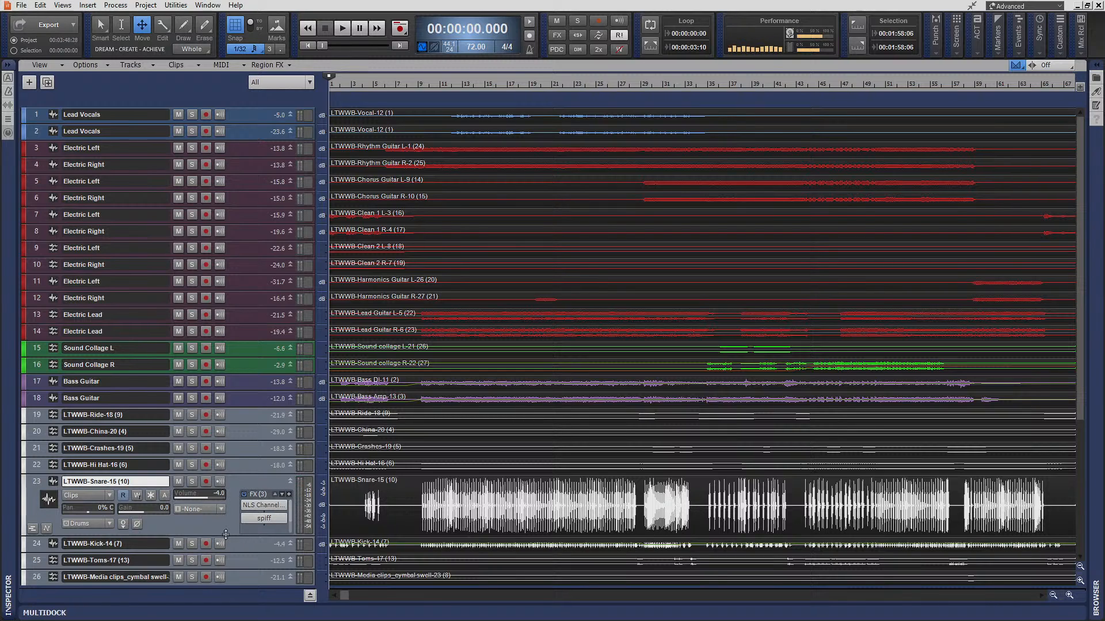
{"action": "left_click_drag", "start_coordinate": [225, 535], "coordinate": [228, 488]}
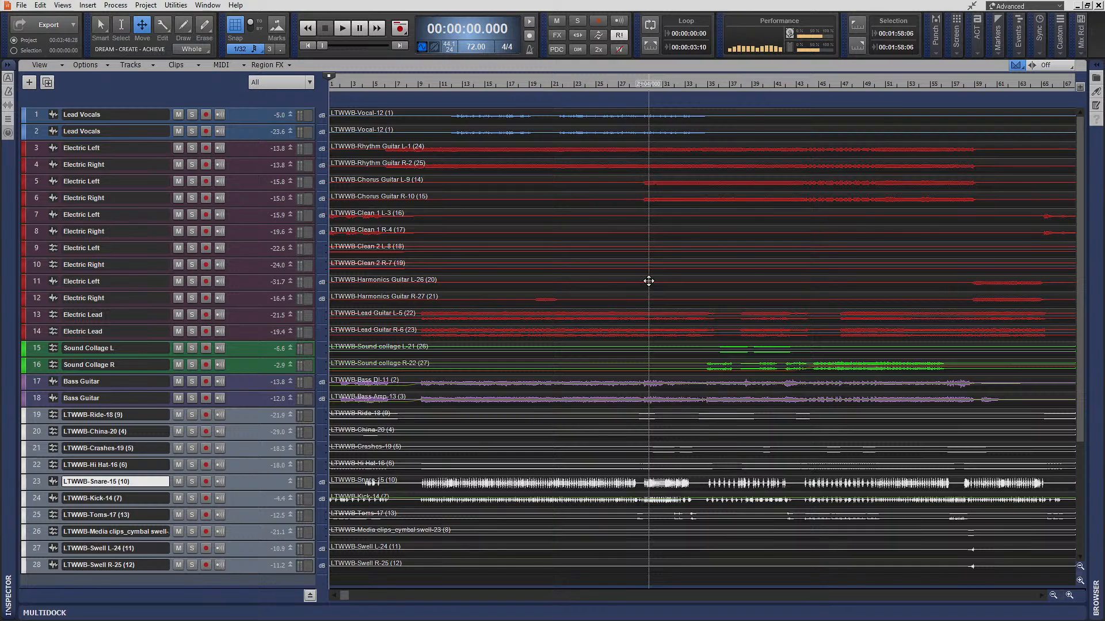
- Enlarge the kick track to see its waveform in detail and show its volume automation lane
{"action": "mouse_move", "coordinate": [348, 595]}
{"action": "left_mouse_down"}
{"action": "mouse_move", "coordinate": [396, 604]}
{"action": "mouse_move", "coordinate": [349, 617]}
{"action": "mouse_move", "coordinate": [350, 604]}
{"action": "mouse_move", "coordinate": [365, 607]}
{"action": "left_mouse_up"}
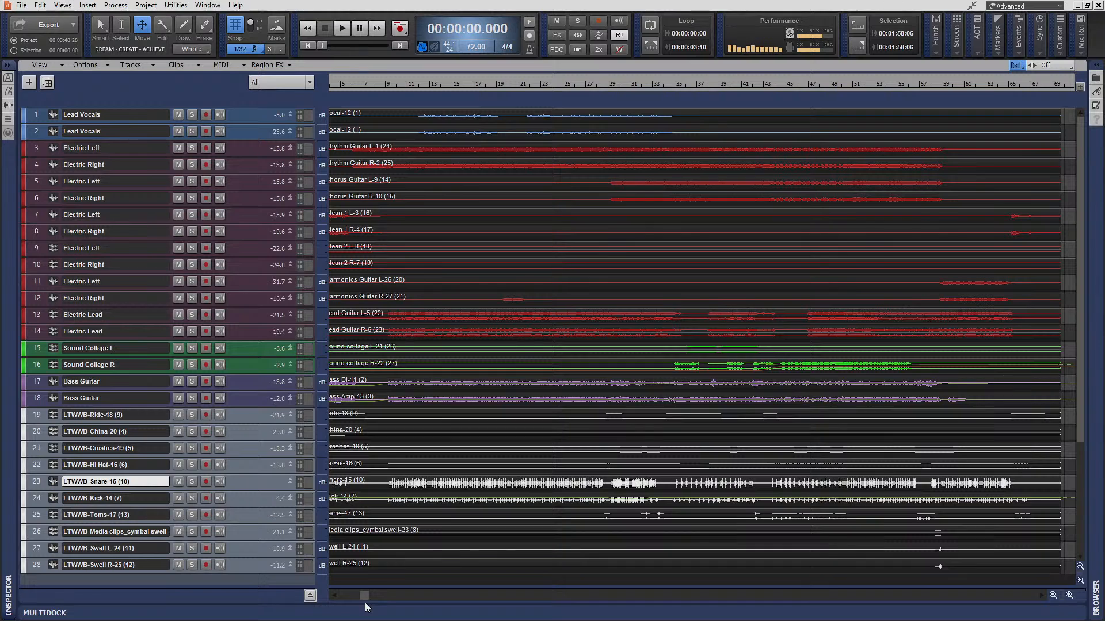
{"action": "left_click_drag", "start_coordinate": [366, 596], "coordinate": [403, 598]}
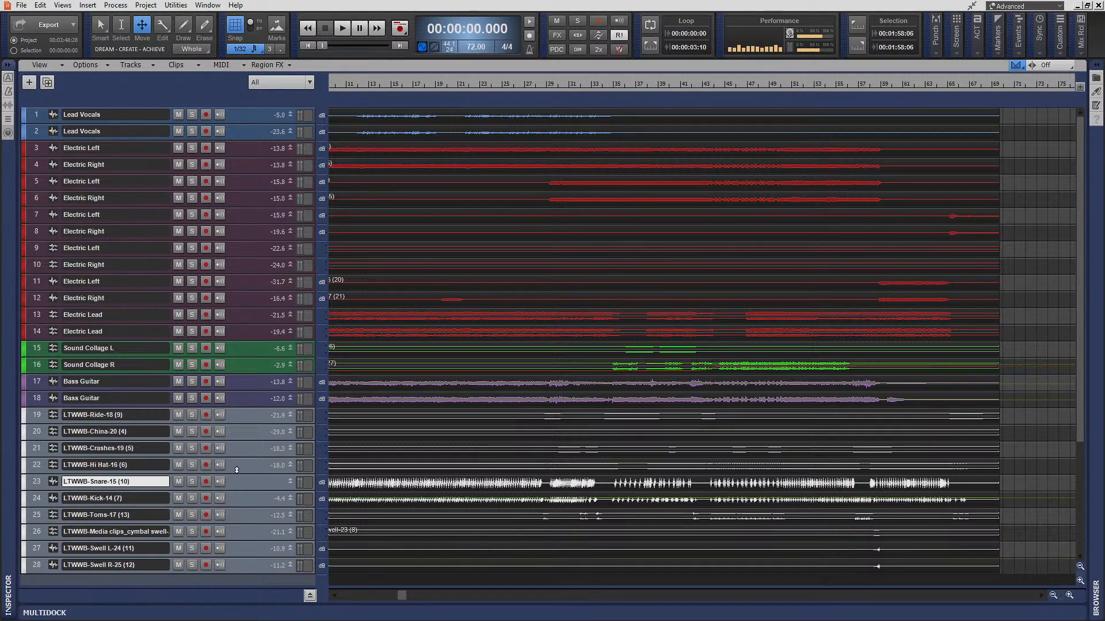
{"action": "left_click_drag", "start_coordinate": [257, 515], "coordinate": [257, 587]}
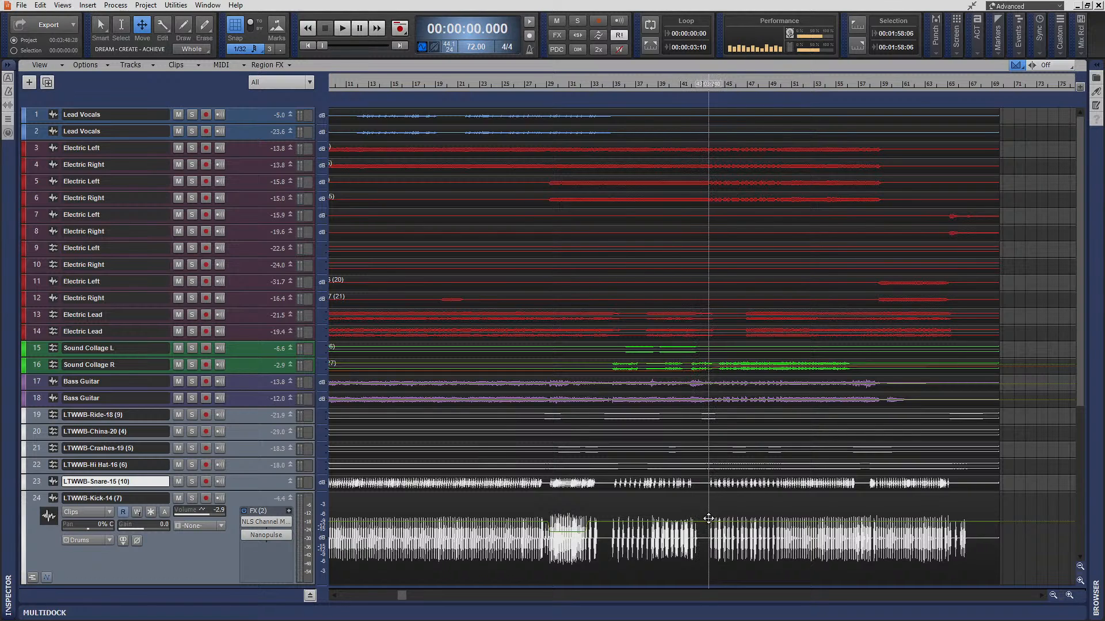
{"action": "scroll", "coordinate": [454, 532], "scroll_direction": "down", "scroll_amount": 5}
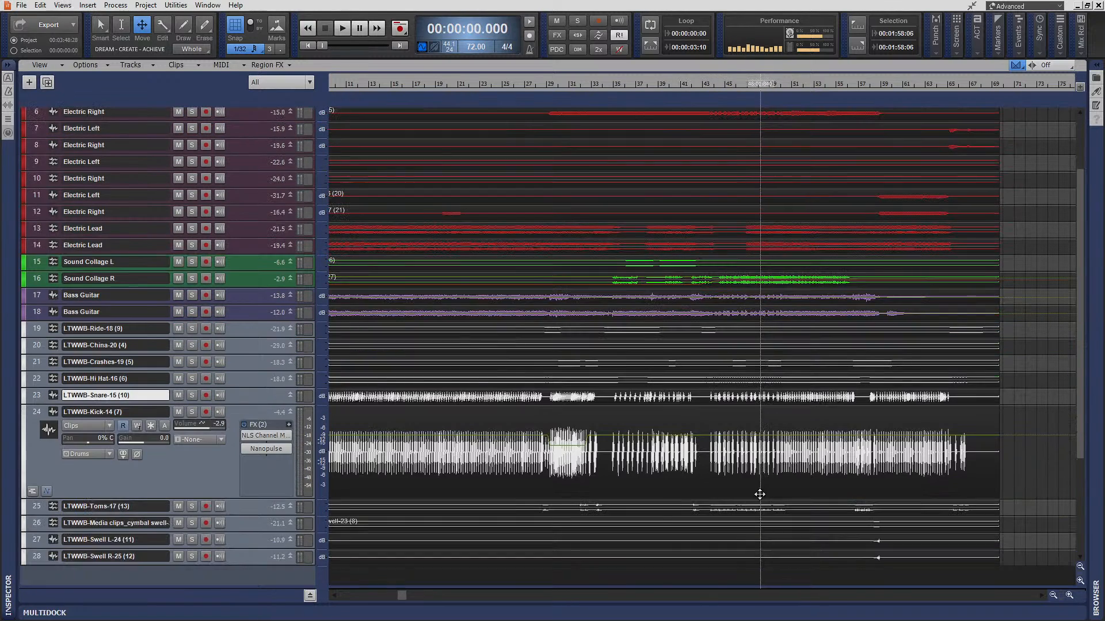
{"action": "left_click_drag", "start_coordinate": [249, 497], "coordinate": [249, 543]}
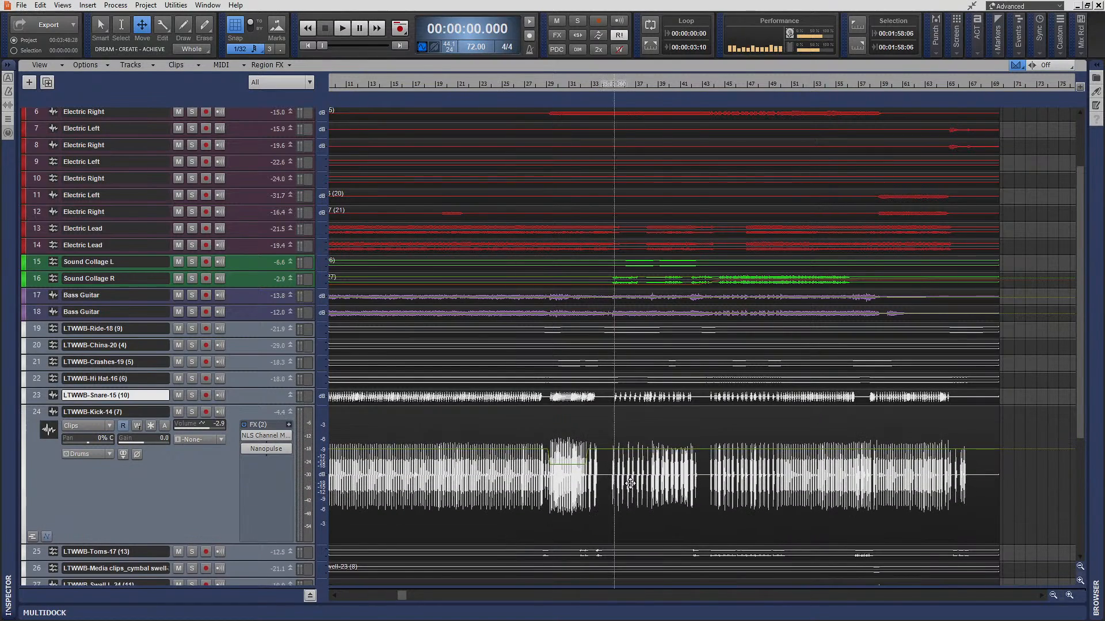
{"action": "key", "text": "t"}
{"action": "left_click", "coordinate": [690, 442]}
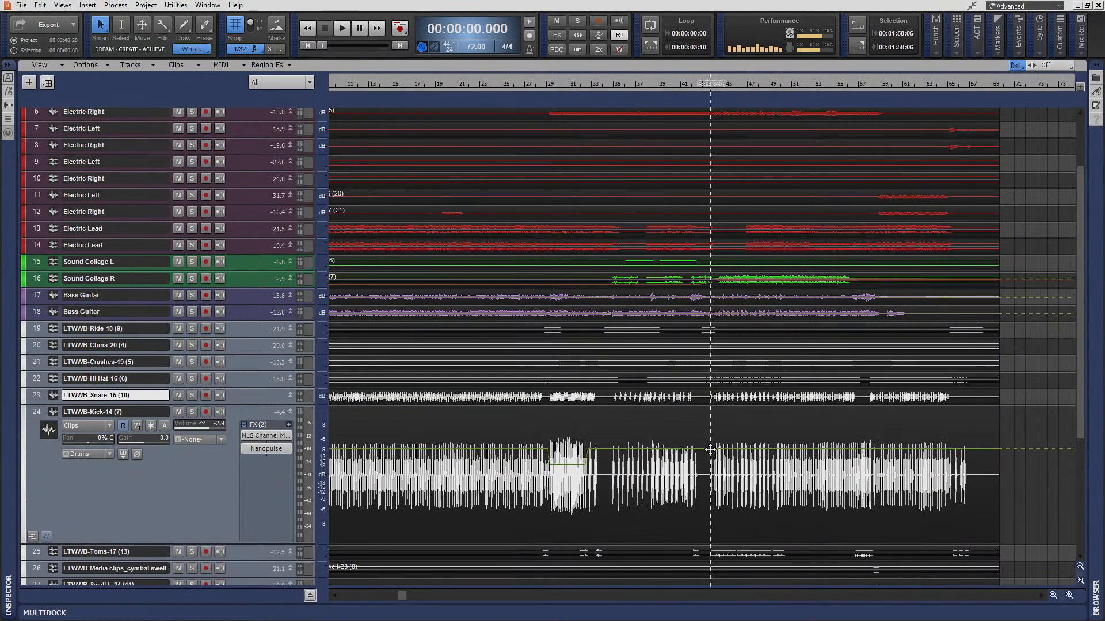
{"action": "left_click", "coordinate": [46, 537]}
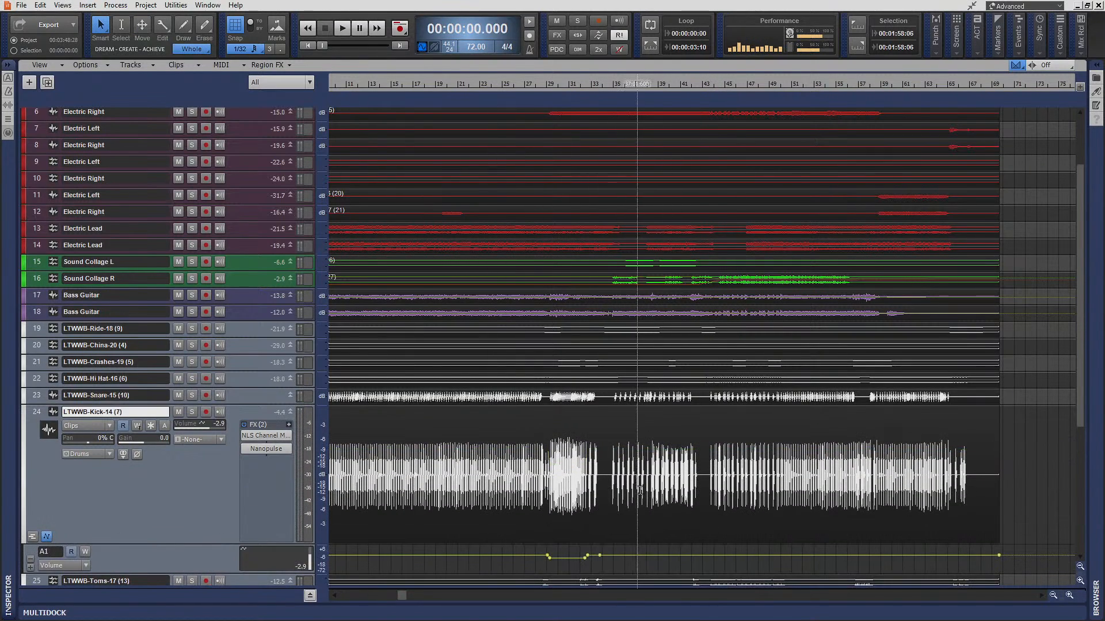
- Add two points to the kick's volume envelope around measure 43, raise the level from there onward to -0.9 dB, and hide the lane
{"action": "scroll", "coordinate": [403, 460], "scroll_direction": "down", "scroll_amount": 3}
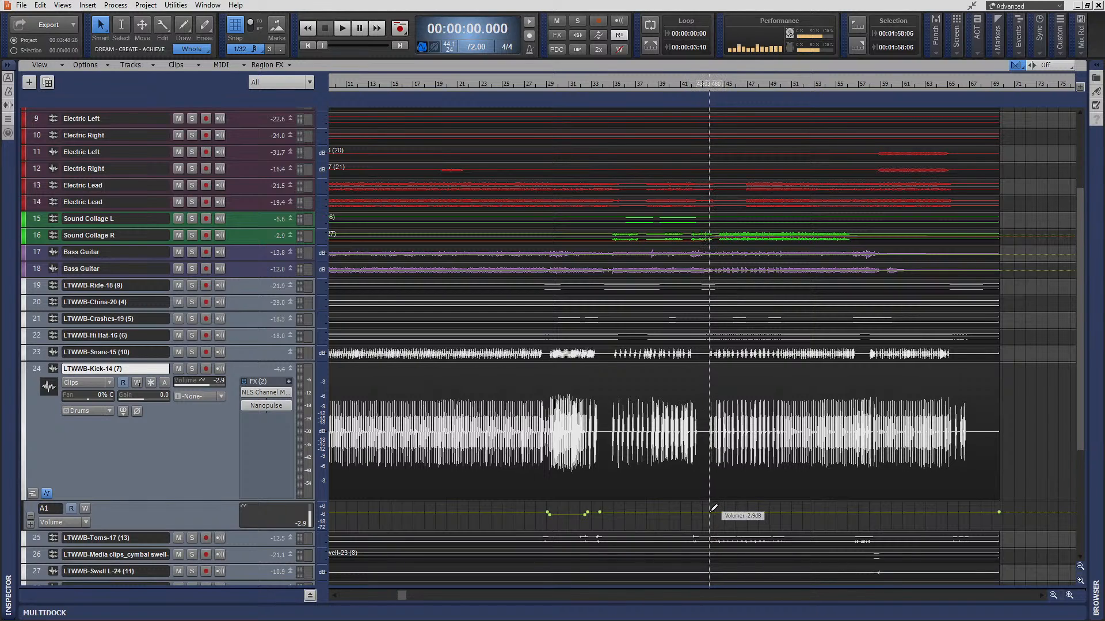
{"action": "left_click", "coordinate": [709, 511]}
{"action": "left_click", "coordinate": [700, 511]}
{"action": "middle_click", "coordinate": [770, 507]}
{"action": "left_click", "coordinate": [759, 498]}
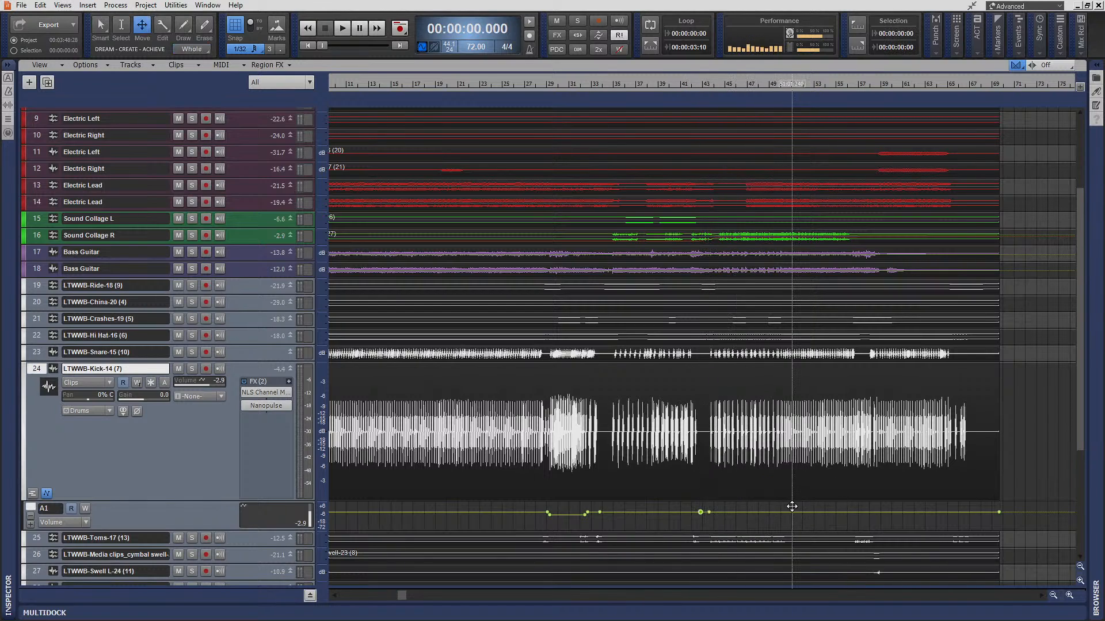
{"action": "left_click", "coordinate": [793, 512]}
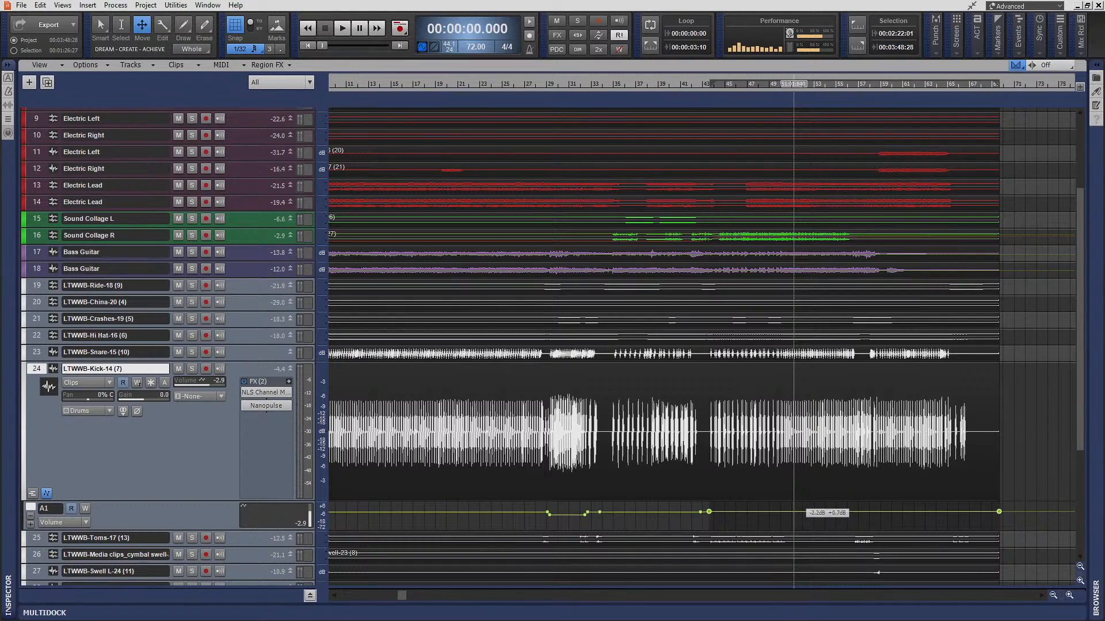
{"action": "left_click_drag", "start_coordinate": [802, 512], "coordinate": [802, 511]}
{"action": "left_click", "coordinate": [1028, 436]}
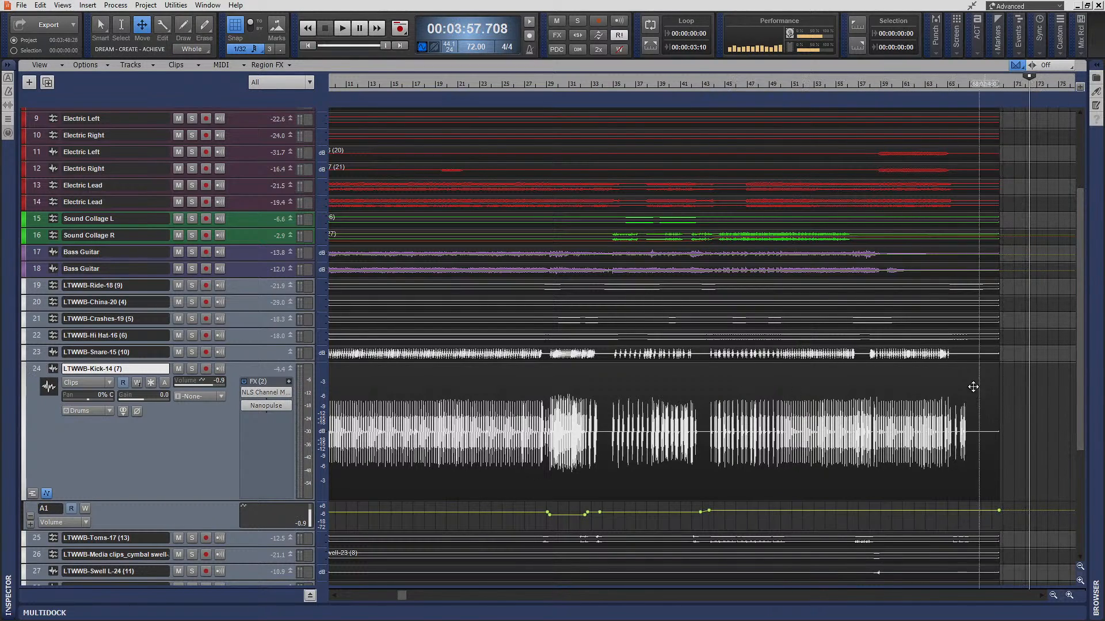
{"action": "left_click", "coordinate": [46, 494]}
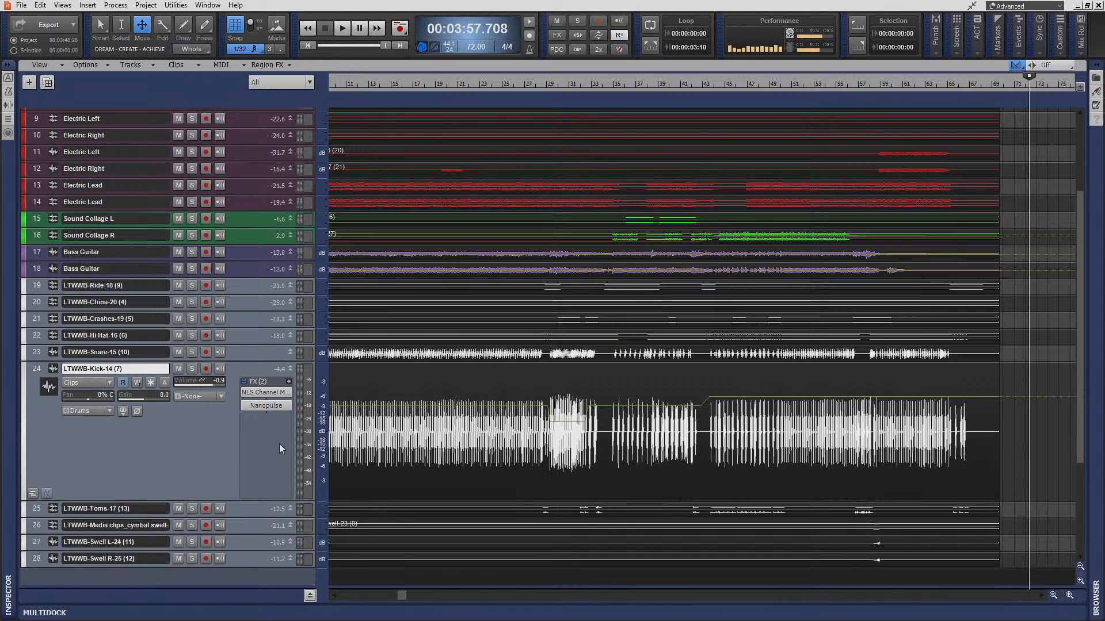
- Enlarge the Electric Left and Electric Right tracks 11 and 12 and play them soloed from 3:12.5, where their last part begins
{"action": "scroll", "coordinate": [591, 296], "scroll_direction": "up", "scroll_amount": 5}
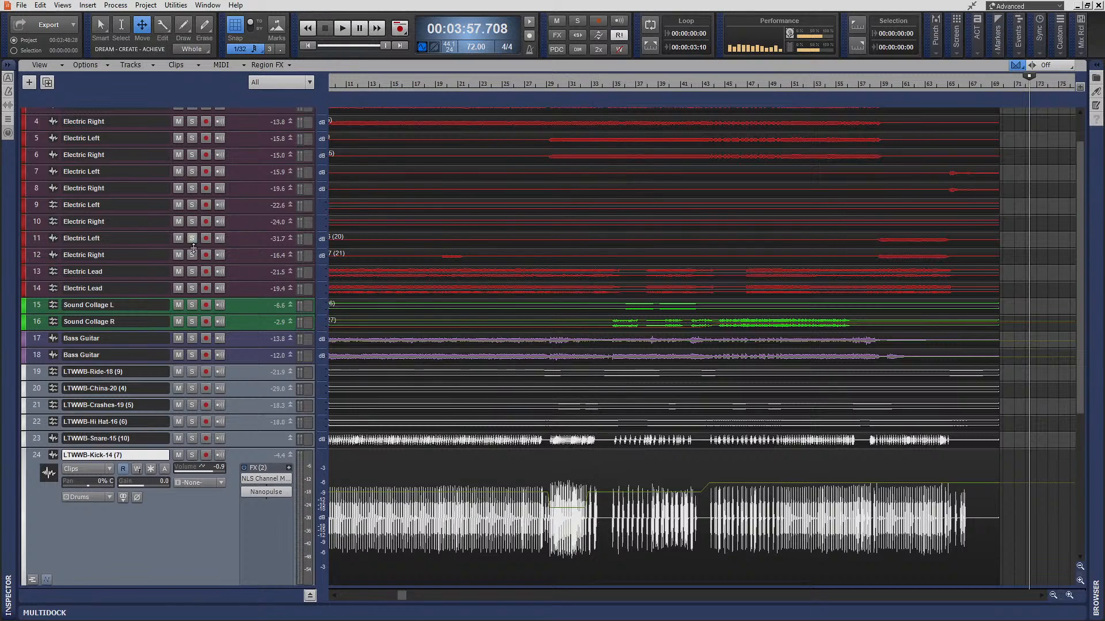
{"action": "double_click", "coordinate": [251, 257]}
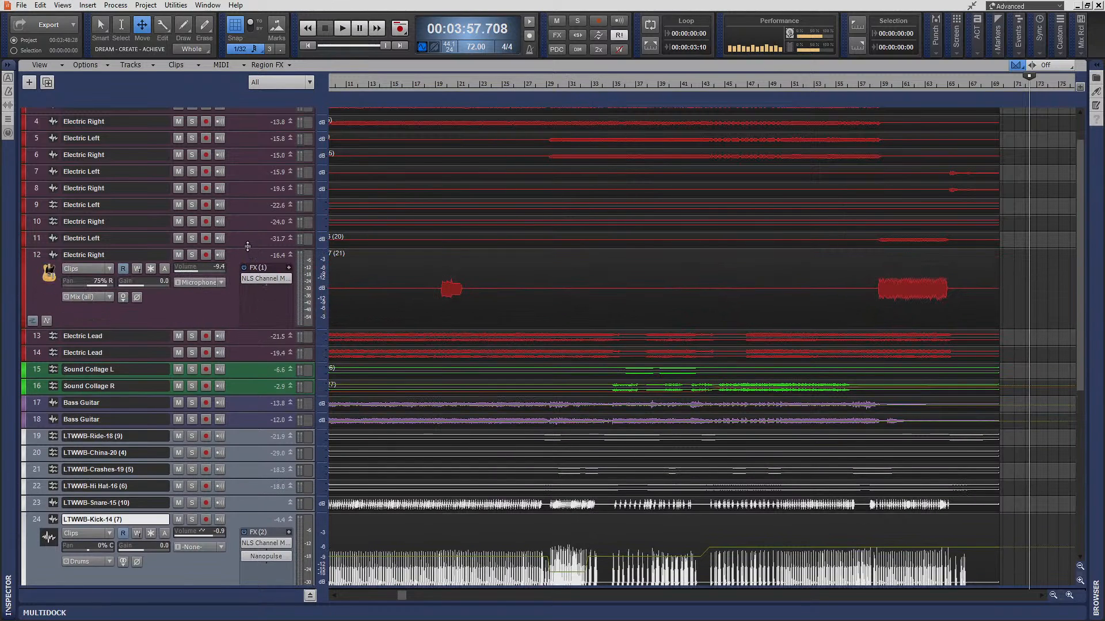
{"action": "double_click", "coordinate": [247, 244]}
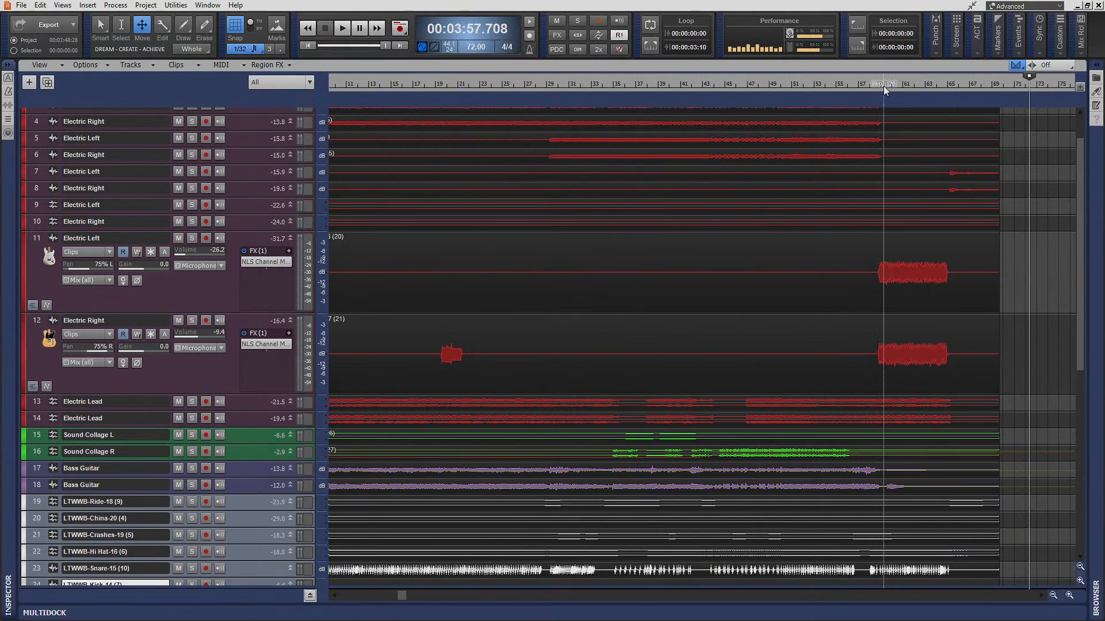
{"action": "left_click", "coordinate": [885, 90]}
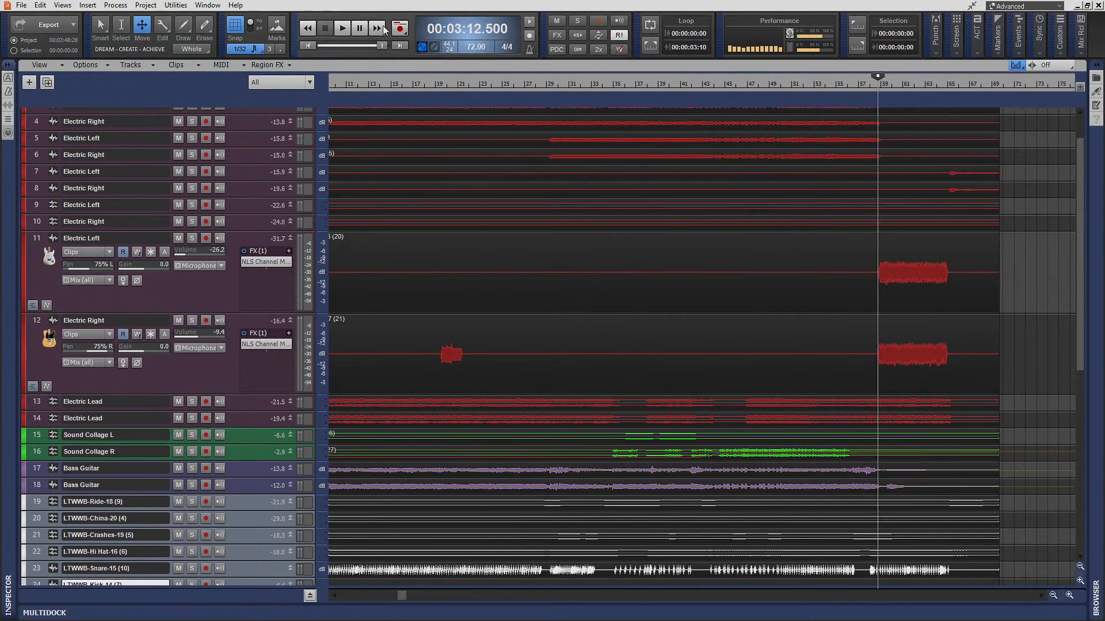
{"action": "left_click", "coordinate": [342, 37]}
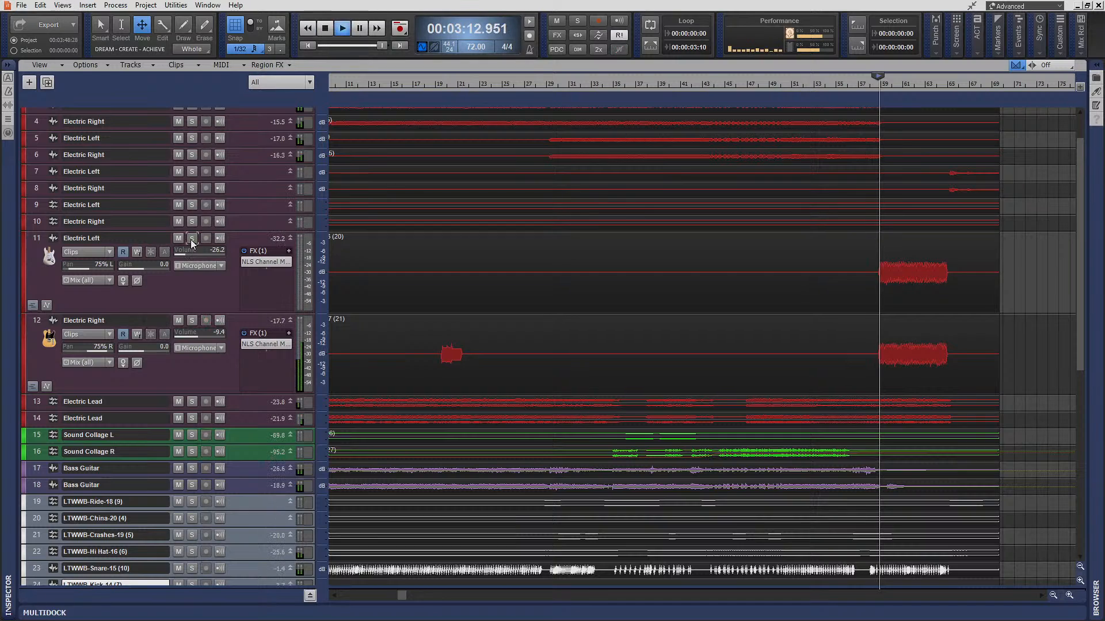
{"action": "left_click", "coordinate": [191, 238]}
{"action": "left_click", "coordinate": [192, 321]}
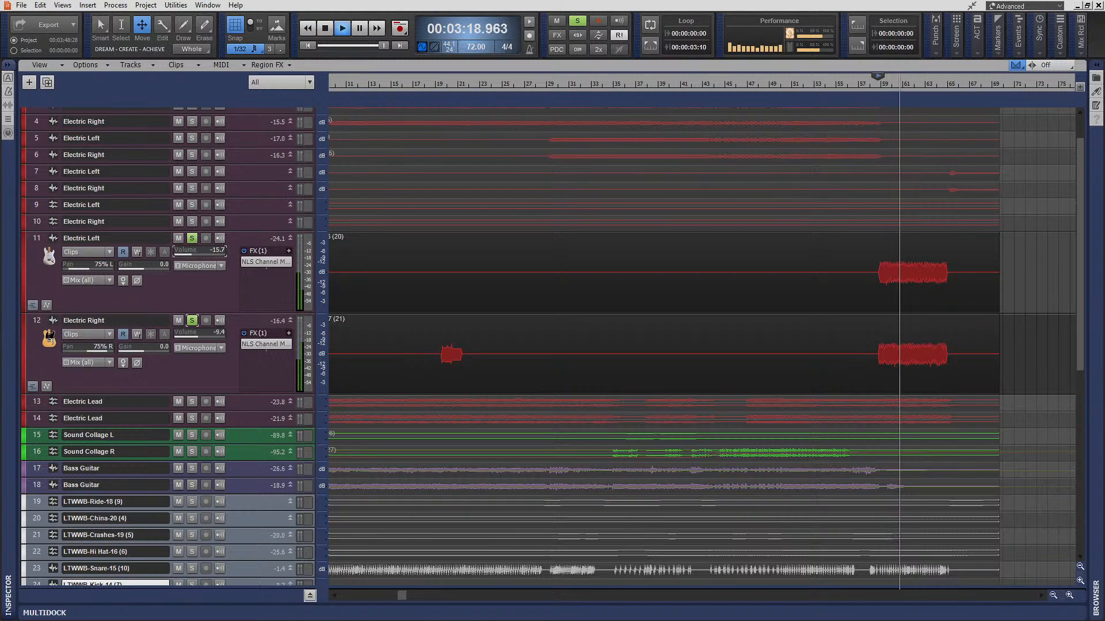
- Set the volume of Electric Left track 11 to -13.5 and Electric Right track 12 to -7.9, and stop playback
{"action": "left_click_drag", "start_coordinate": [186, 252], "coordinate": [194, 252]}
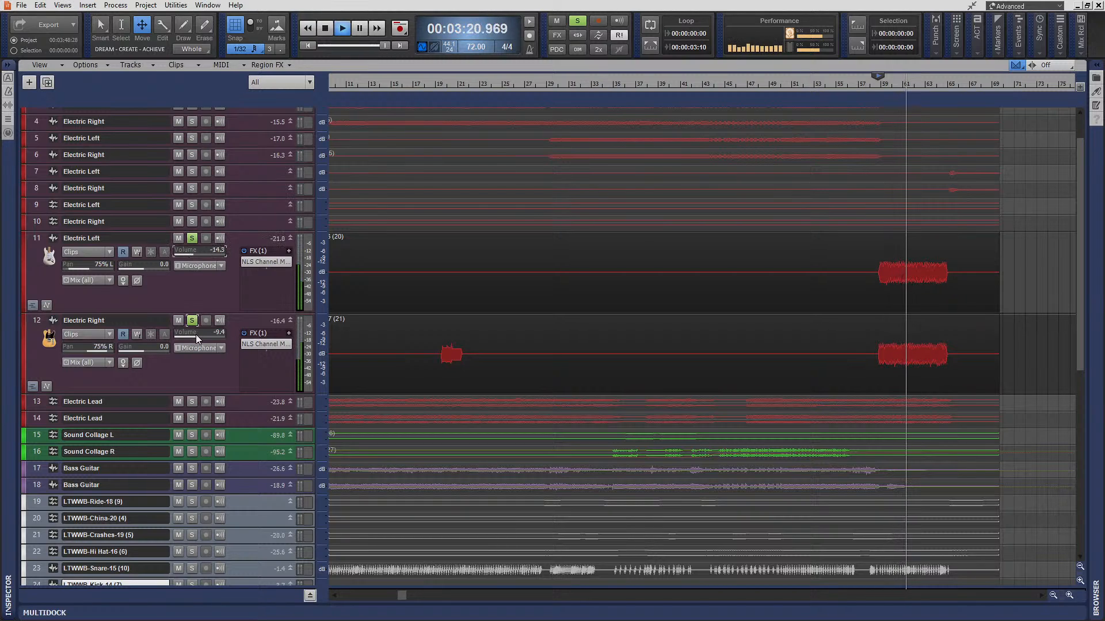
{"action": "left_click_drag", "start_coordinate": [195, 333], "coordinate": [199, 332]}
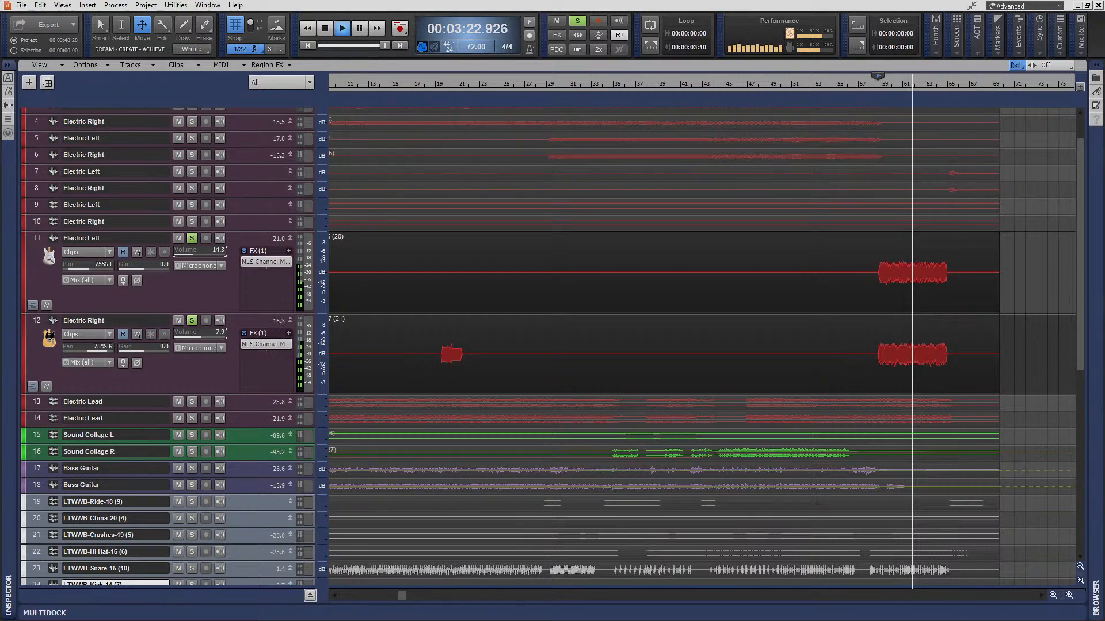
{"action": "left_click_drag", "start_coordinate": [195, 253], "coordinate": [196, 253]}
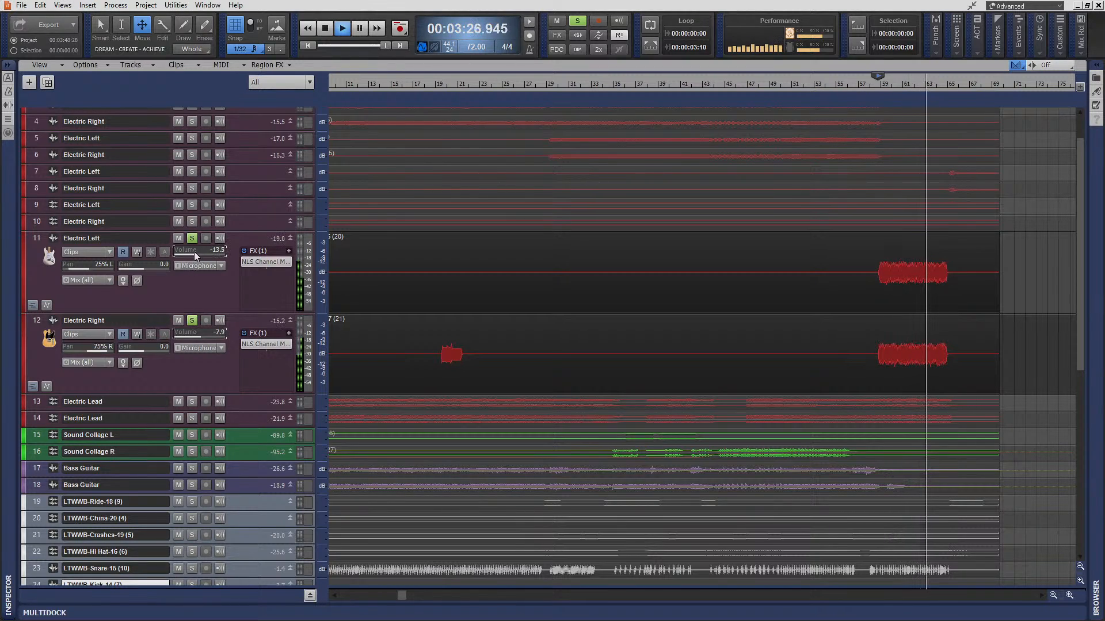
{"action": "left_click", "coordinate": [327, 29]}
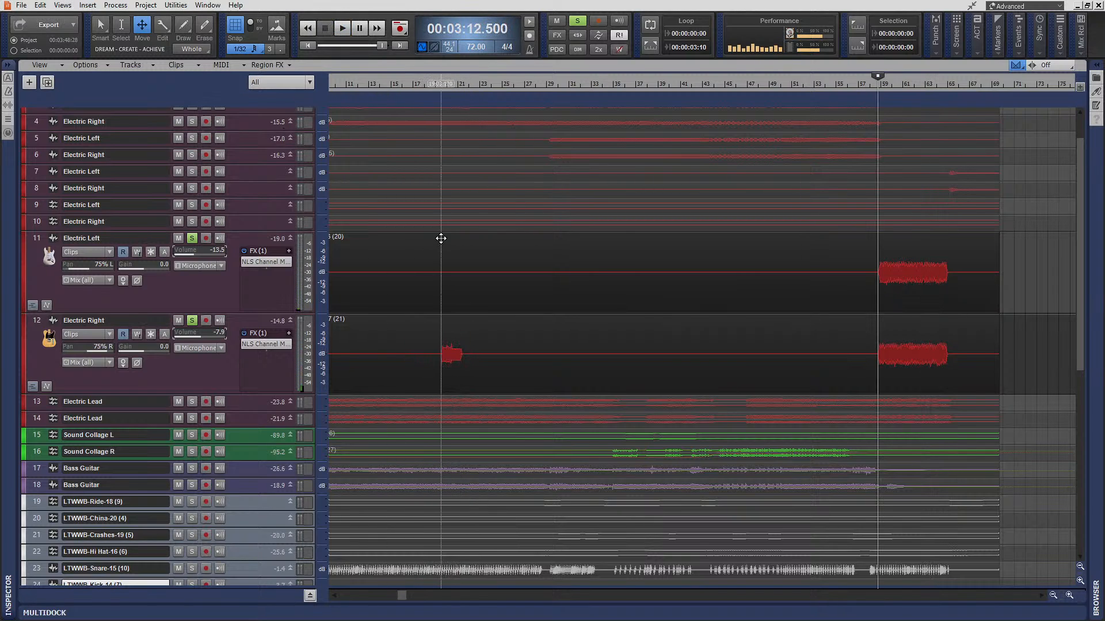
- Unsolo the Electric Left and Electric Right tracks 11 and 12 and fit all tracks vertically in the view
{"action": "left_click", "coordinate": [871, 92]}
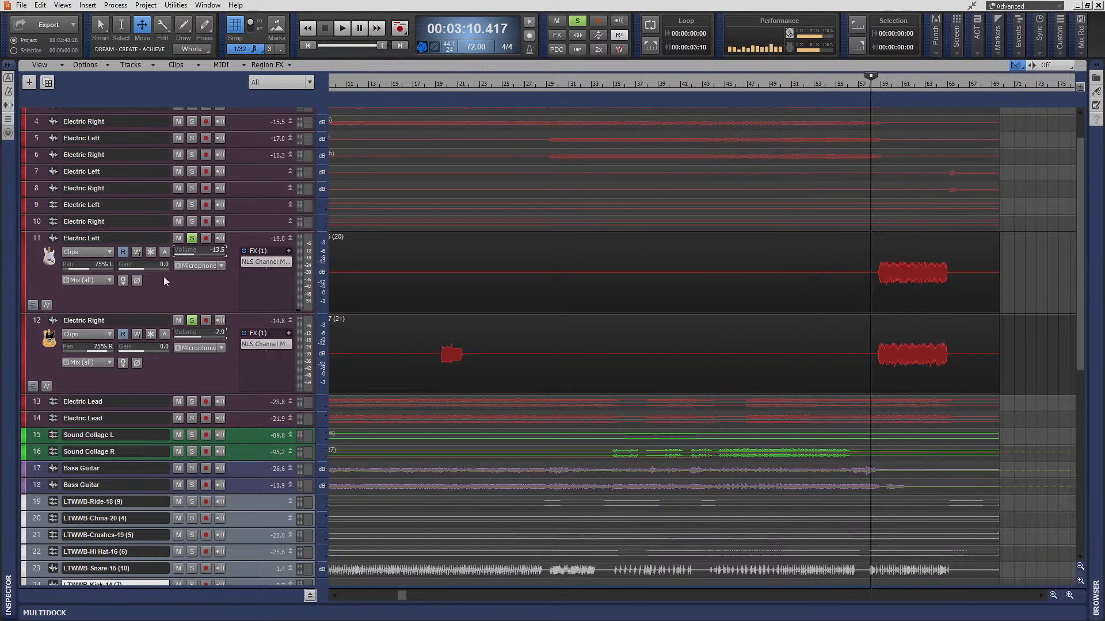
{"action": "left_click", "coordinate": [192, 238]}
{"action": "left_click", "coordinate": [192, 320]}
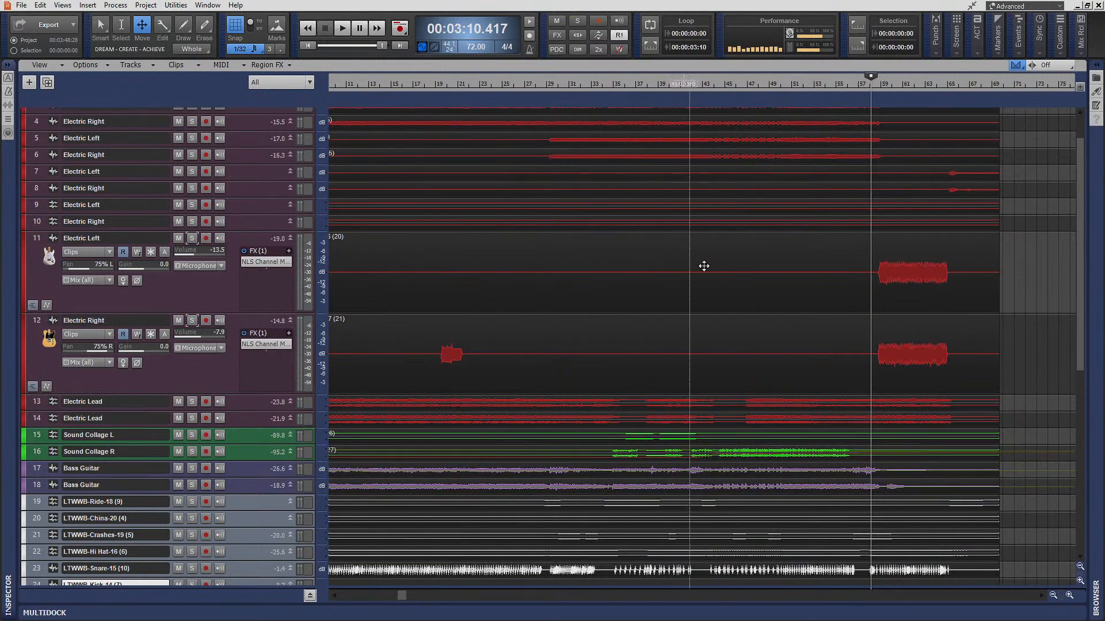
{"action": "scroll", "coordinate": [816, 244], "scroll_direction": "up", "scroll_amount": 3}
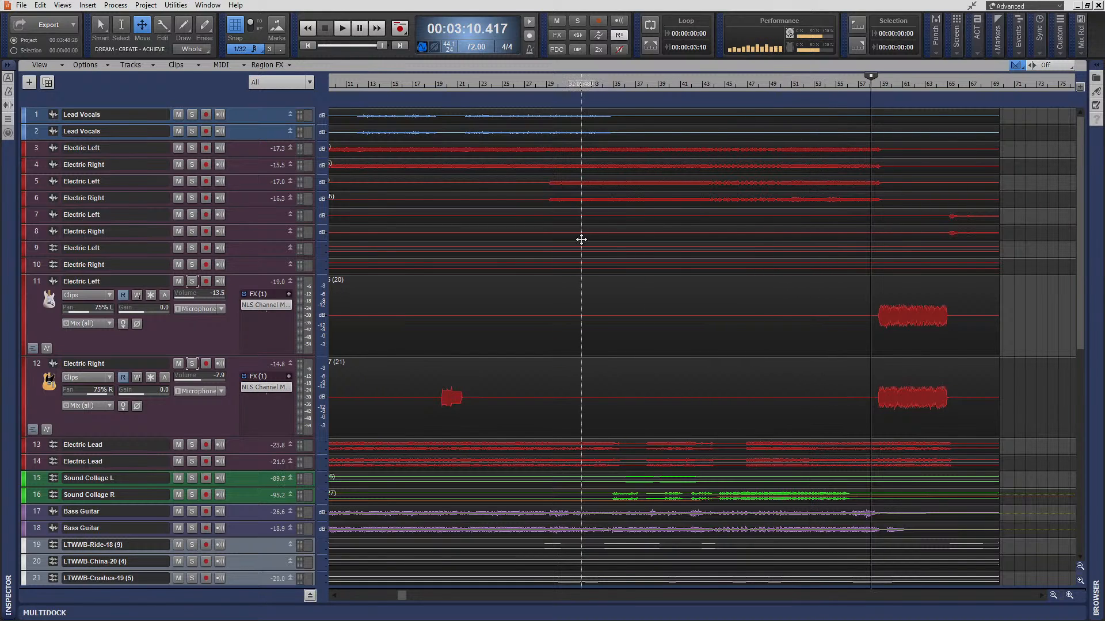
{"action": "key", "text": "f"}
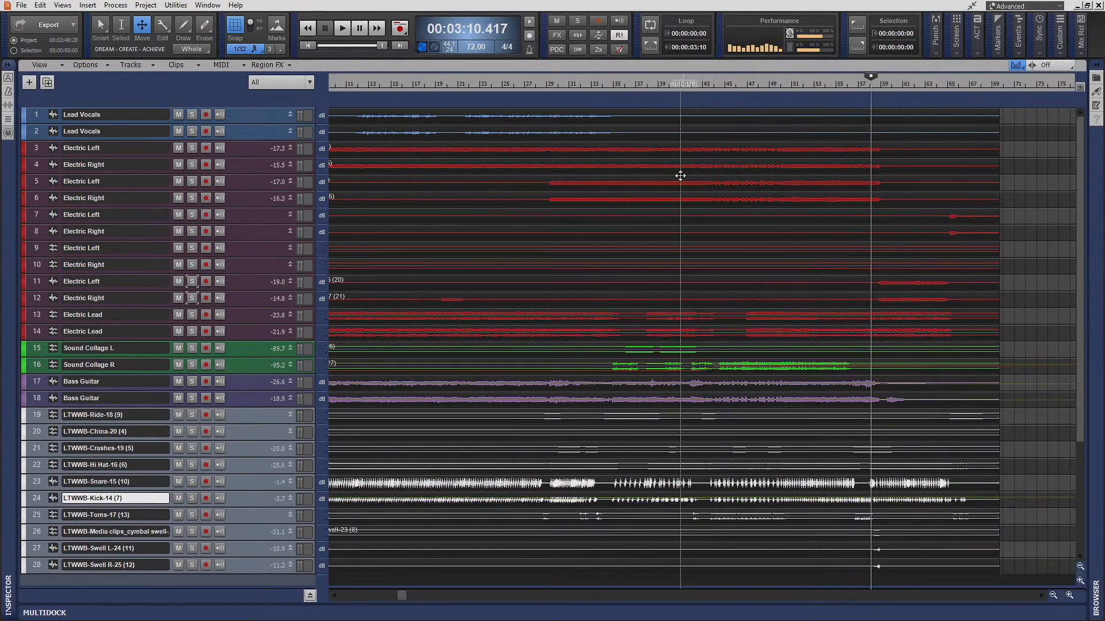
- Play the full mix from 1:51.667 through to the song's ending, and stop playback
{"action": "left_click", "coordinate": [608, 85]}
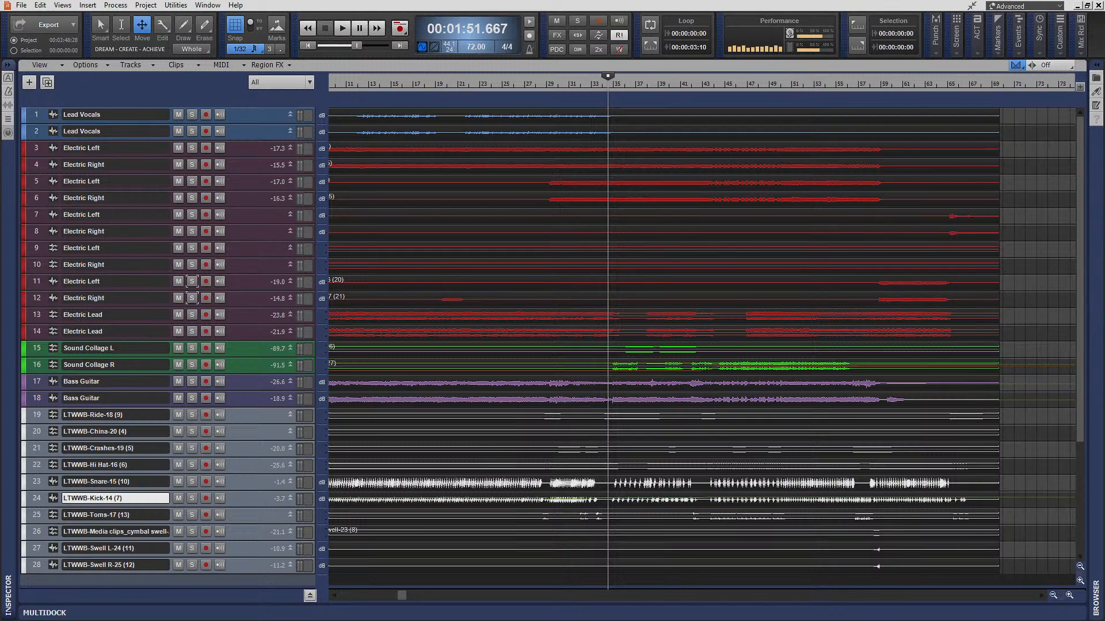
{"action": "left_click", "coordinate": [343, 28]}
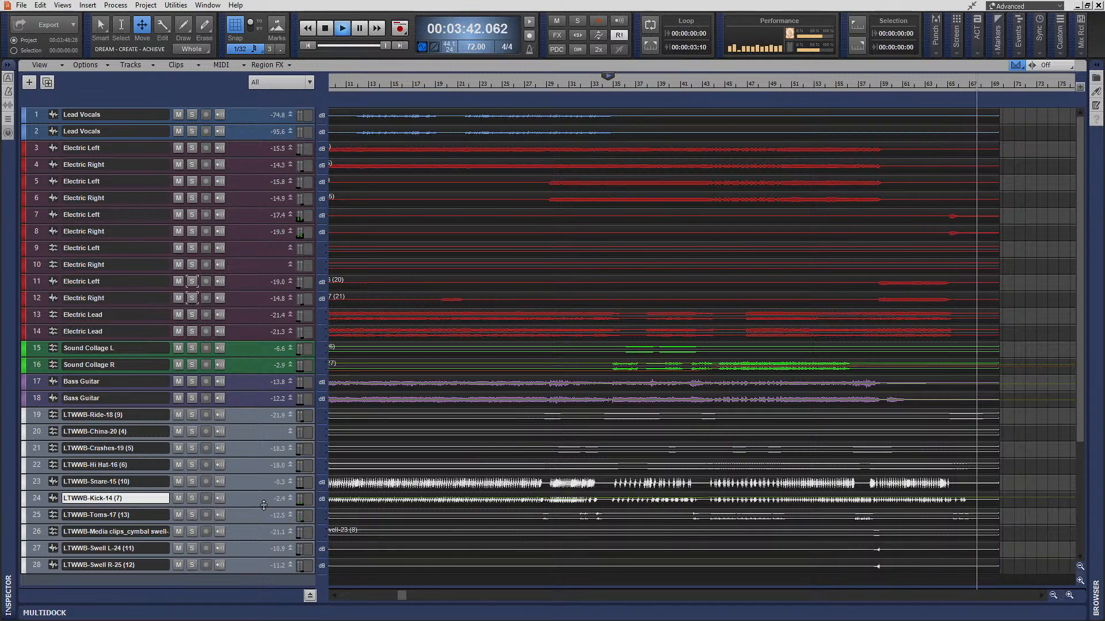
{"action": "key", "text": "space"}
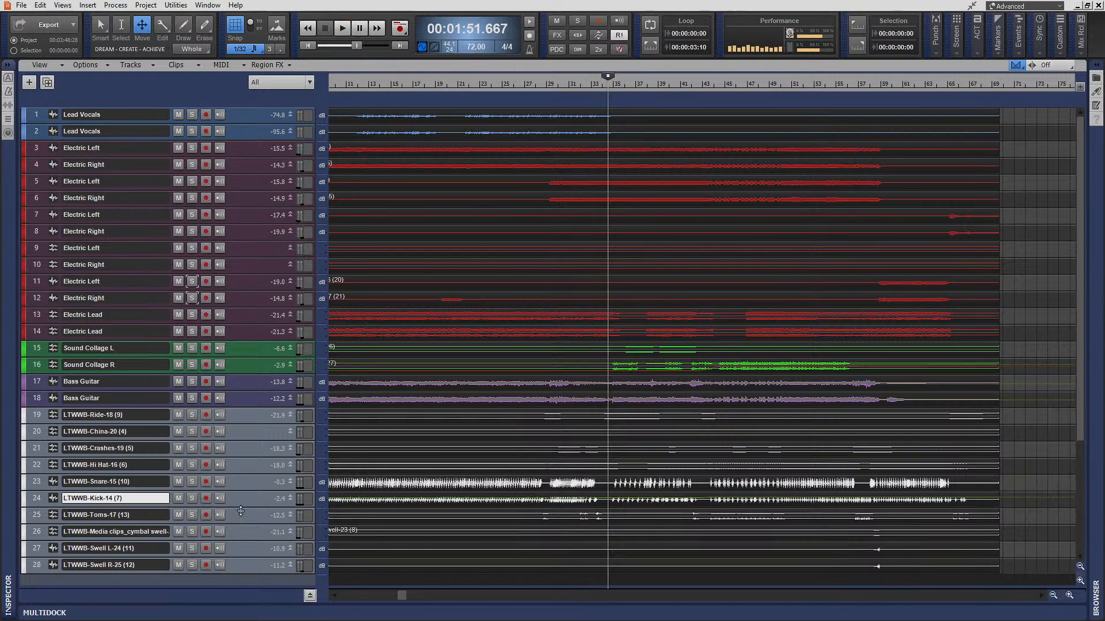
- Enlarge the LTWWB-Kick-14 track 24, choose the Smart tool and show the track's volume automation lane at the song's ending
{"action": "left_click_drag", "start_coordinate": [240, 511], "coordinate": [244, 559]}
{"action": "scroll", "coordinate": [960, 554], "scroll_direction": "down", "scroll_amount": 1}
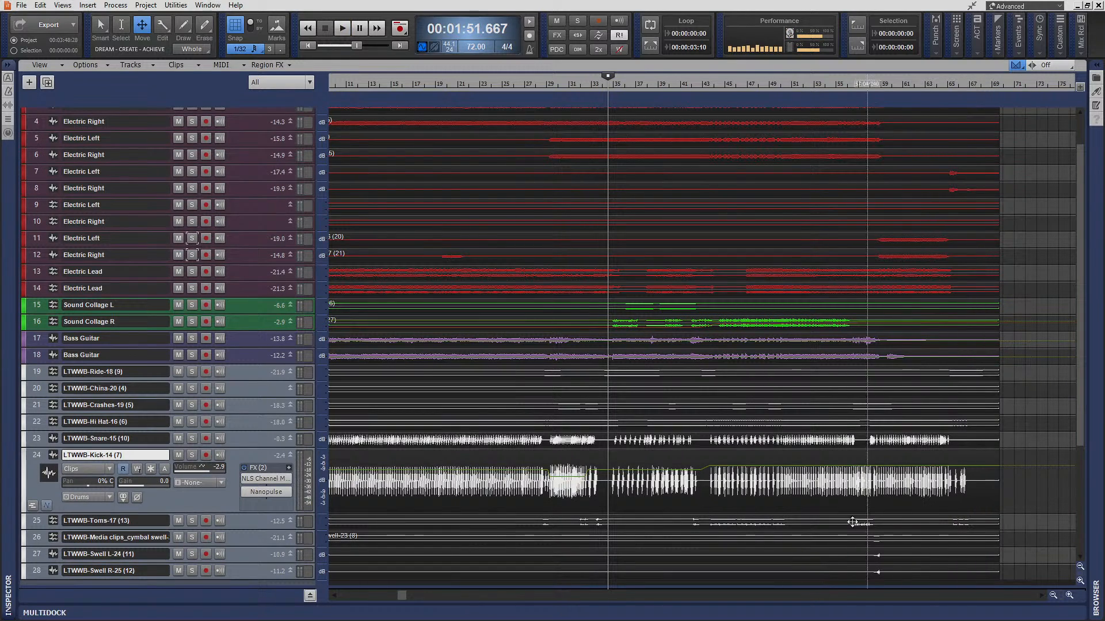
{"action": "left_click_drag", "start_coordinate": [228, 512], "coordinate": [230, 560]}
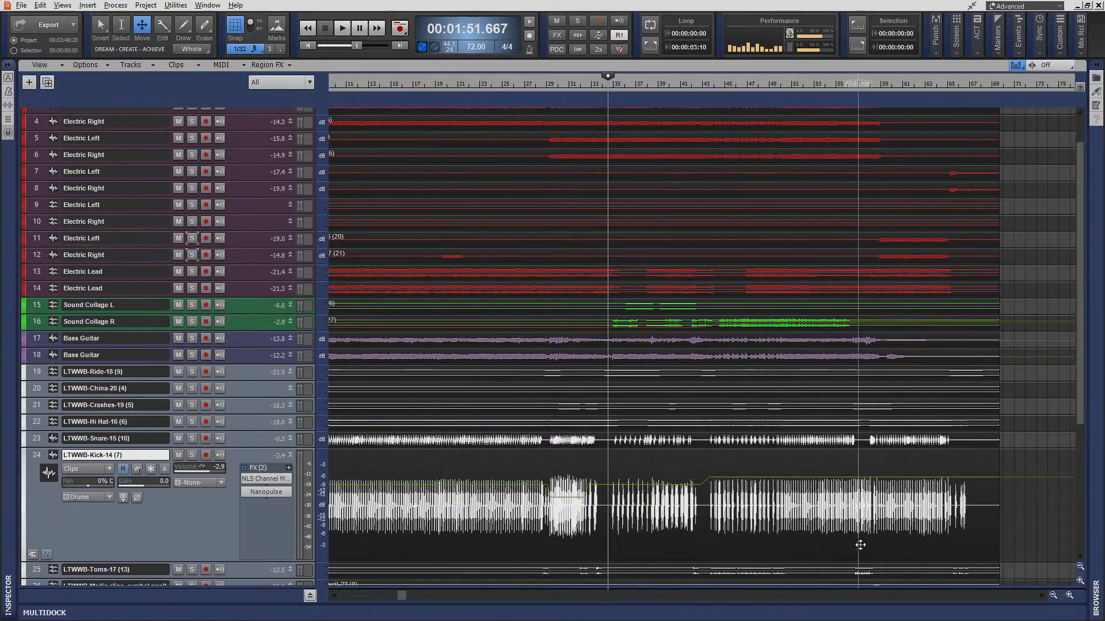
{"action": "scroll", "coordinate": [883, 543], "scroll_direction": "up", "scroll_amount": 2}
{"action": "scroll", "coordinate": [739, 552], "scroll_direction": "right", "scroll_amount": 6}
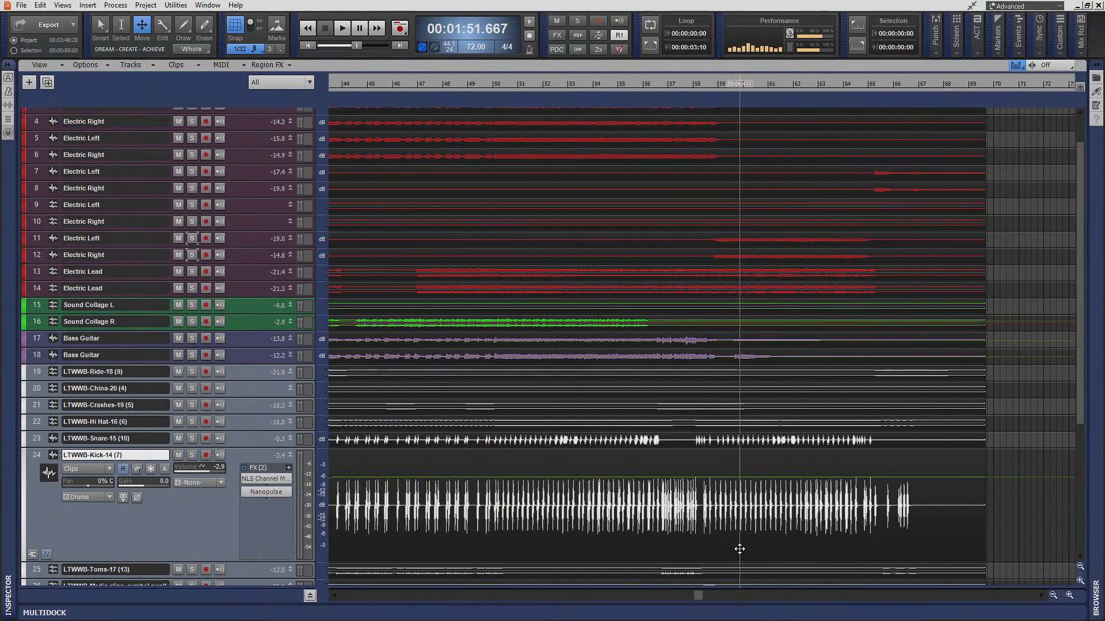
{"action": "key", "text": "t"}
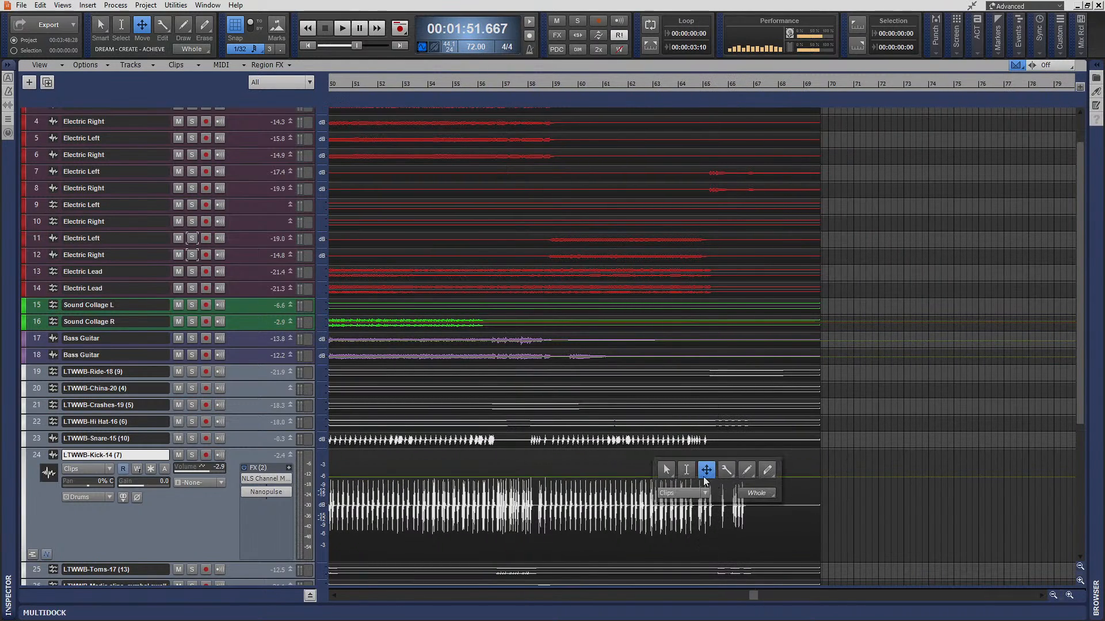
{"action": "left_click", "coordinate": [665, 470]}
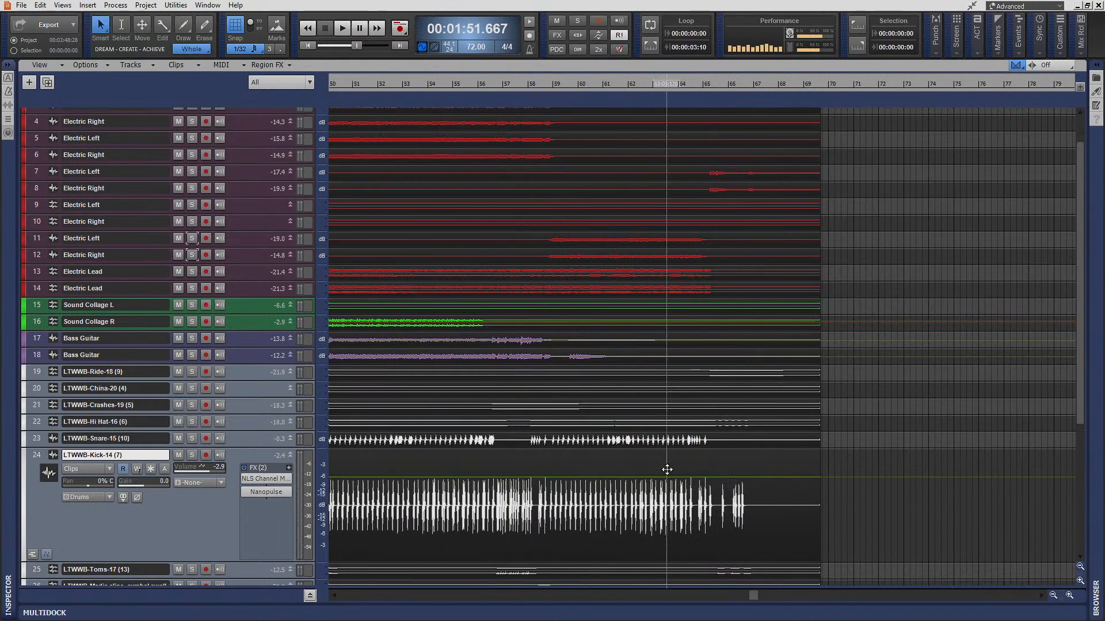
{"action": "left_click", "coordinate": [46, 554]}
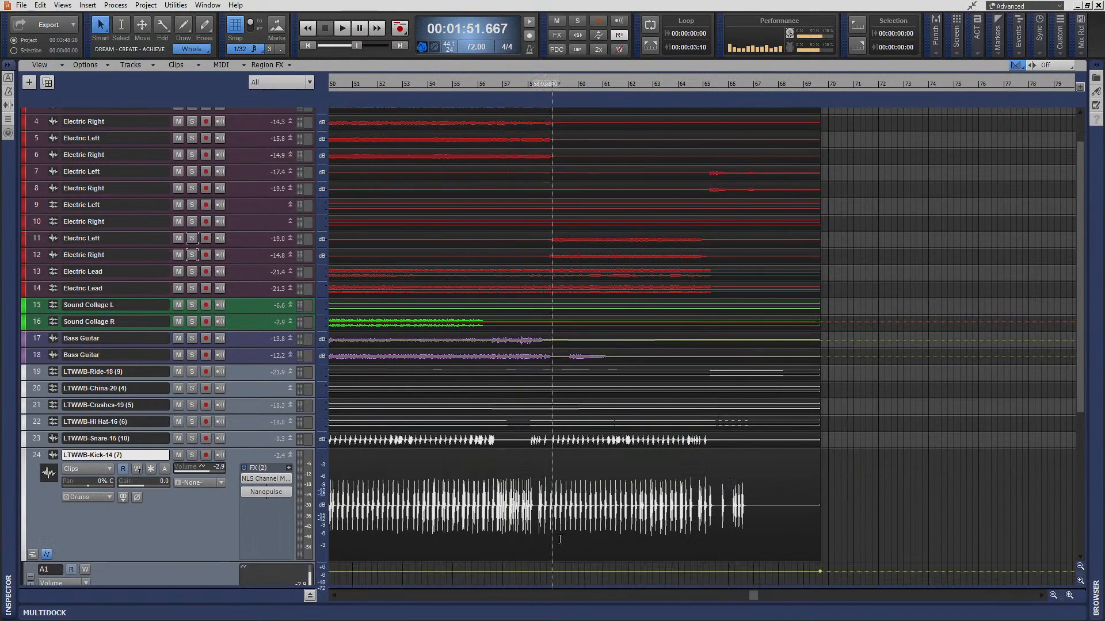
- Add two volume nodes at about measure 65 of the kick's automation and lower the envelope after them to about -0.9 dB
{"action": "left_click", "coordinate": [716, 572]}
{"action": "left_click", "coordinate": [709, 571]}
{"action": "key", "text": "t"}
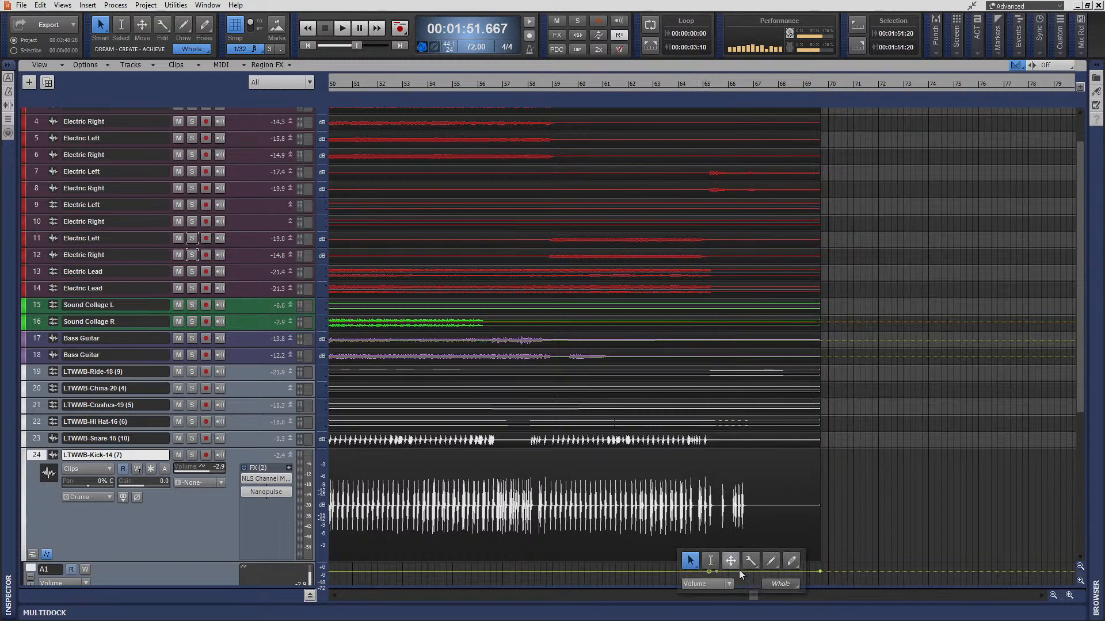
{"action": "left_click", "coordinate": [738, 569]}
{"action": "left_click_drag", "start_coordinate": [739, 570], "coordinate": [739, 570]}
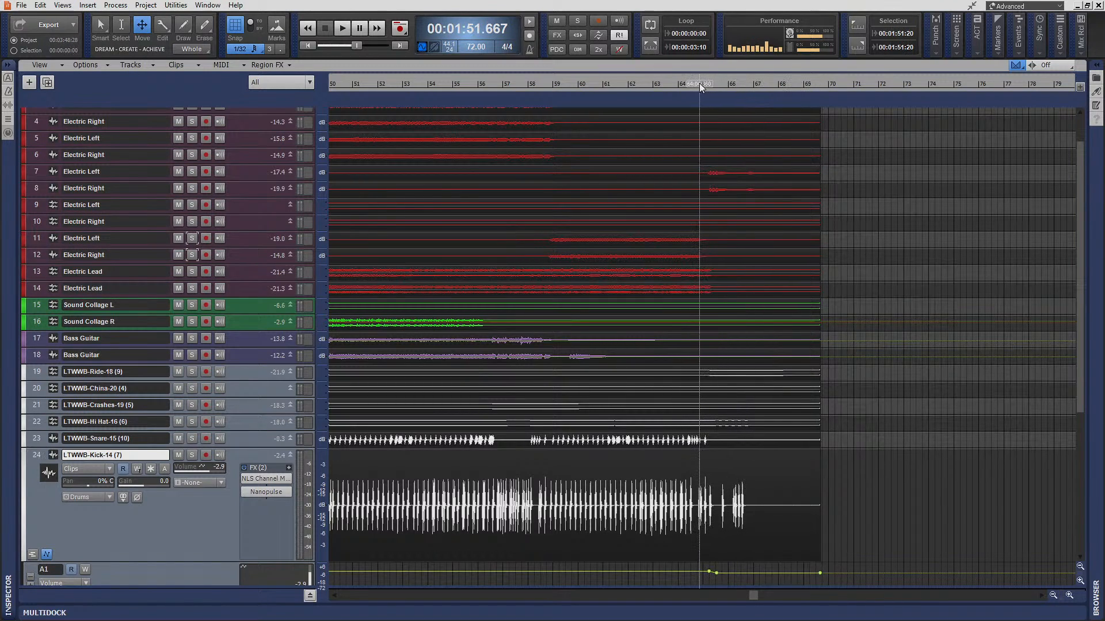
- Play the mix from just before measure 65 through the ending, stop playback, and return to the project start
{"action": "left_click", "coordinate": [699, 84]}
{"action": "key", "text": "space"}
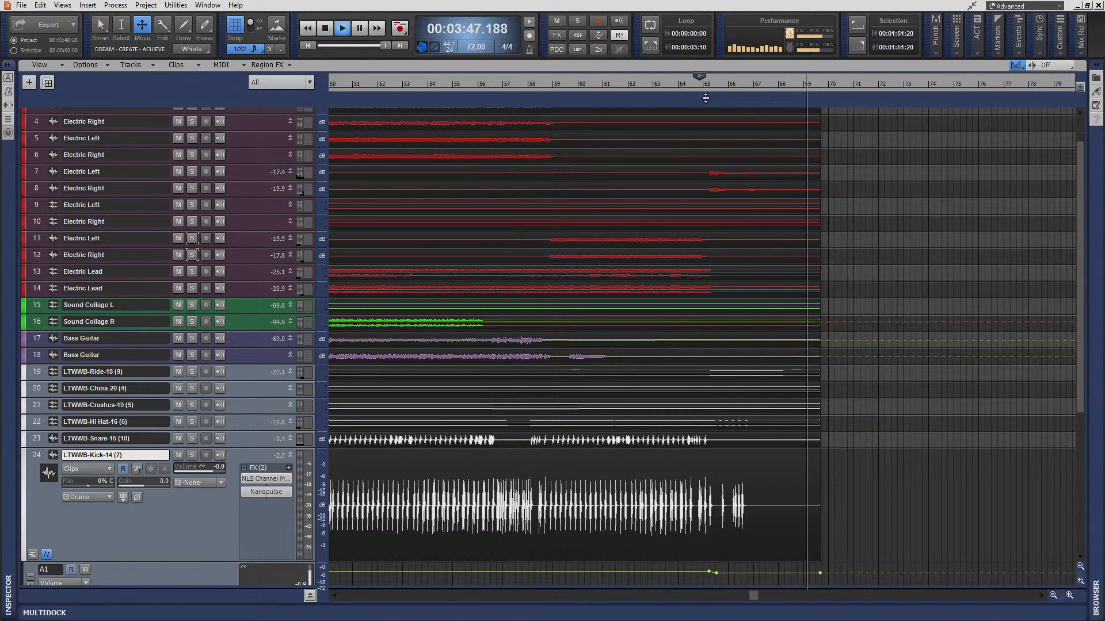
{"action": "key", "text": "space"}
{"action": "left_click", "coordinate": [312, 46]}
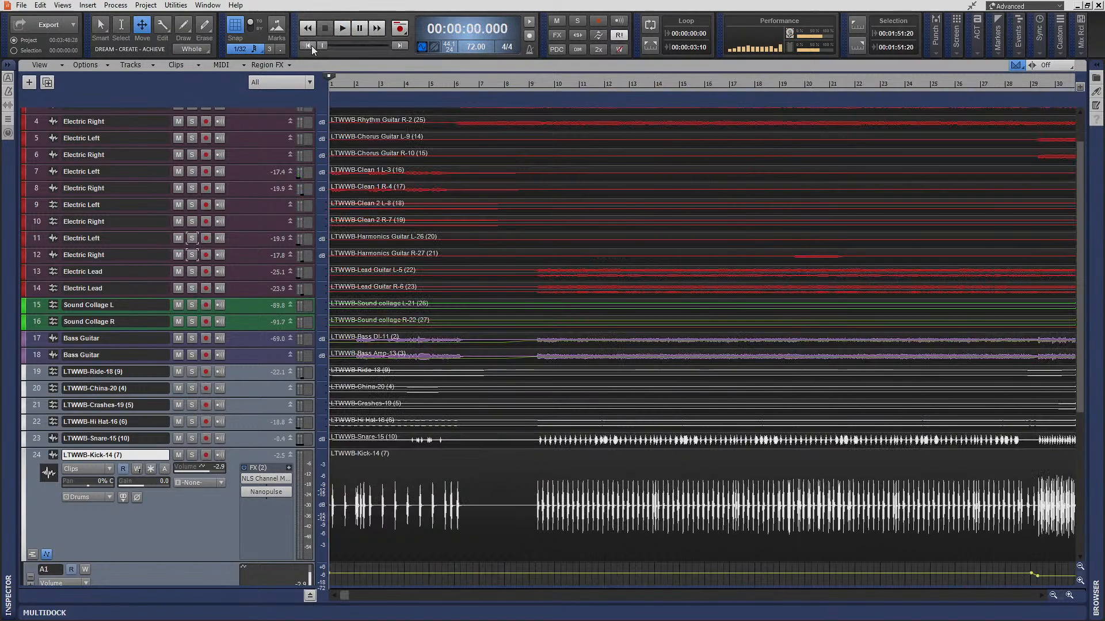
- Hide the automation lane of the LTWWB-Kick-14 track 24 and fit all tracks vertically in the view
{"action": "key", "text": "f"}
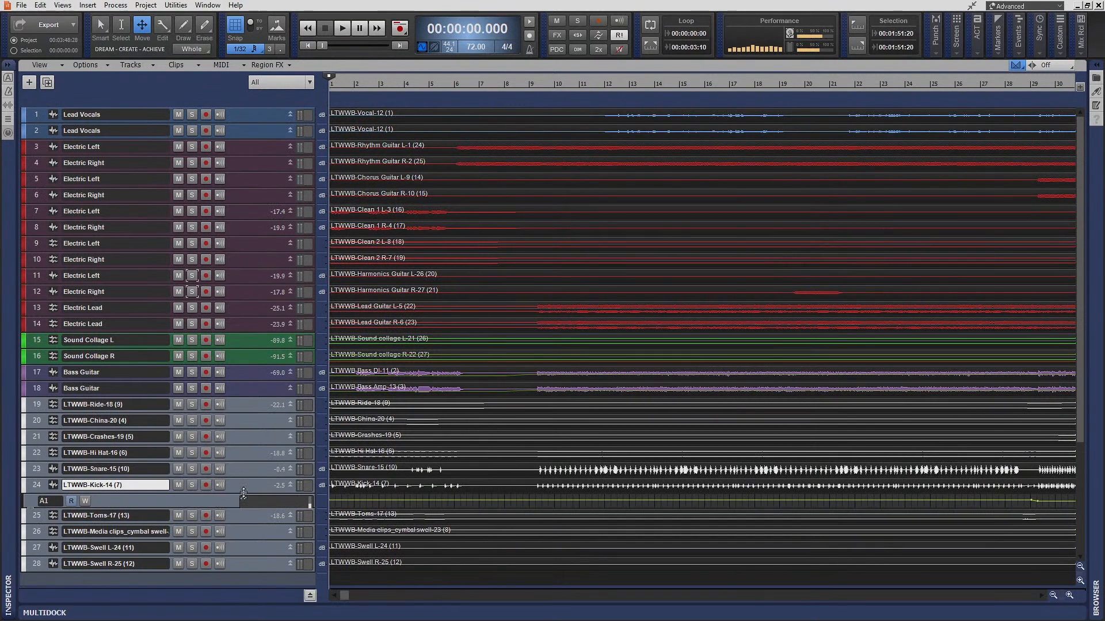
{"action": "left_click_drag", "start_coordinate": [233, 492], "coordinate": [75, 535]}
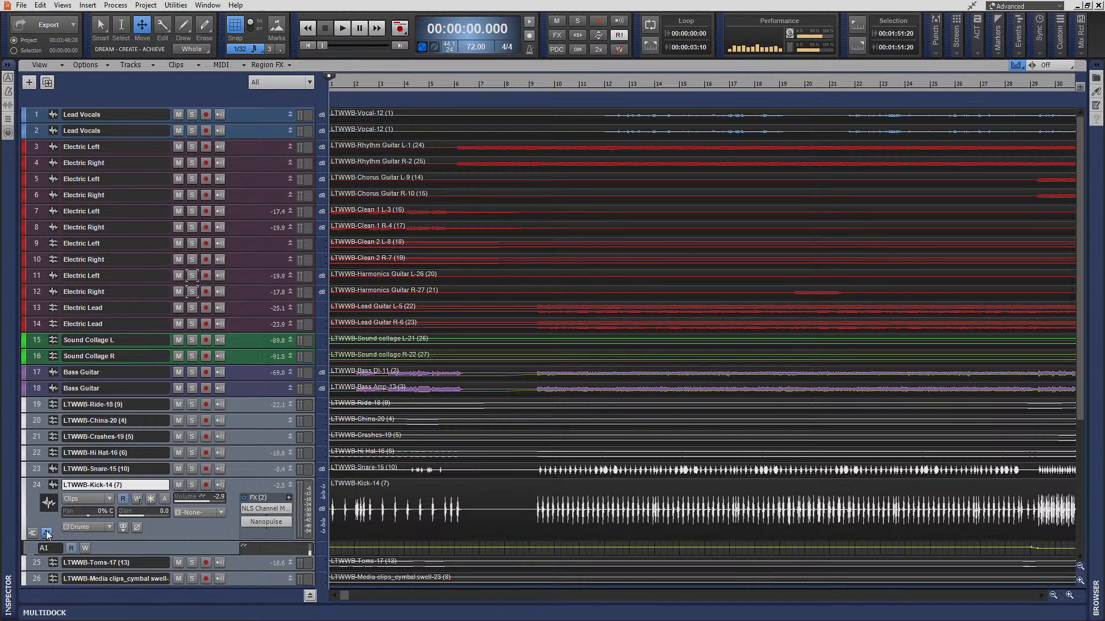
{"action": "left_click", "coordinate": [47, 534]}
{"action": "key", "text": "f"}
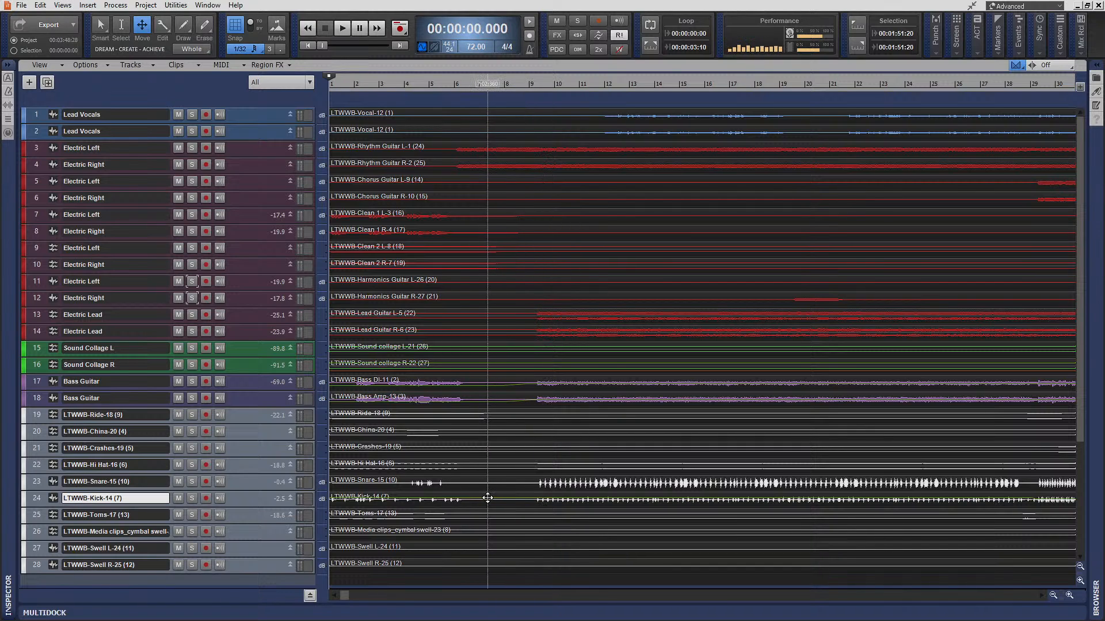
- Play the mix from 0:16.354 with all effects bypassed to hear the unprocessed tracks, and stop playback
{"action": "scroll", "coordinate": [518, 498], "scroll_direction": "down", "scroll_amount": 4}
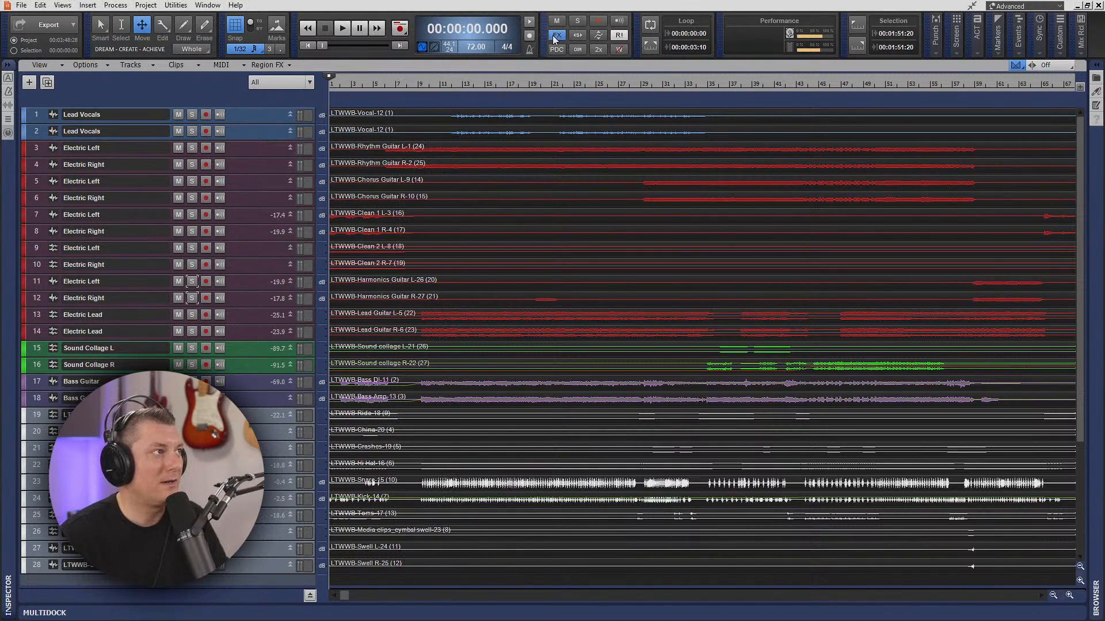
{"action": "left_click", "coordinate": [383, 85]}
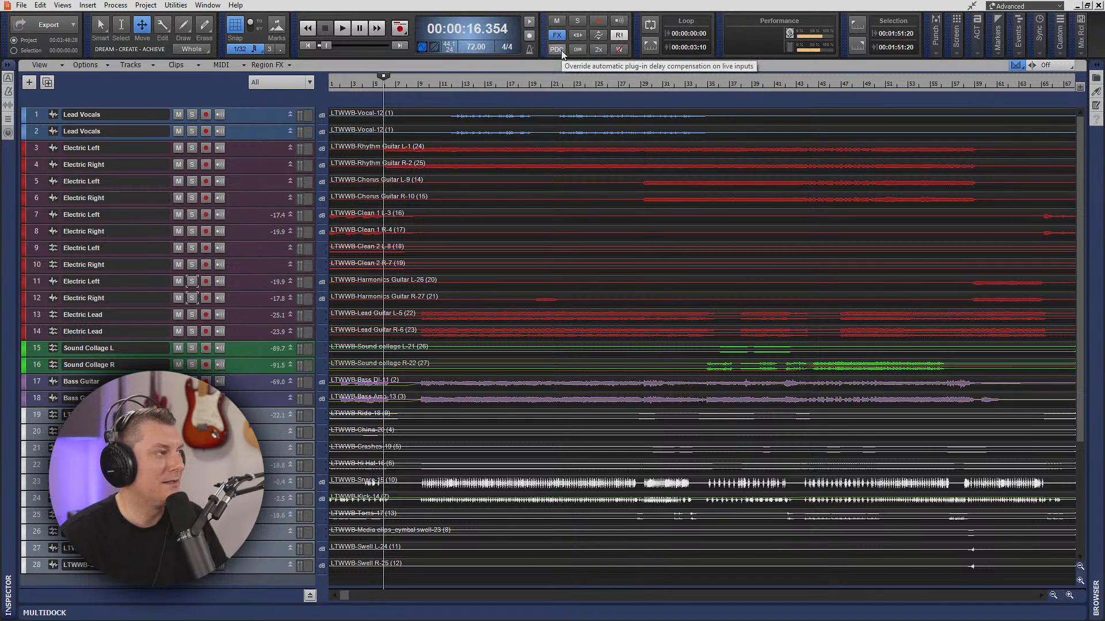
{"action": "key", "text": "space"}
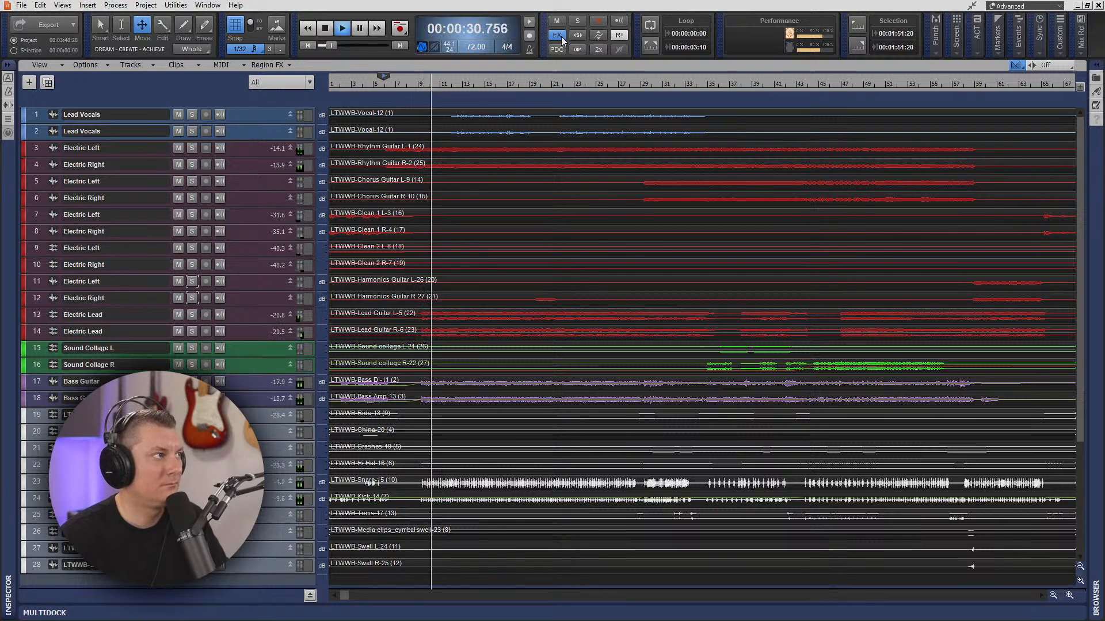
{"action": "key", "text": "space"}
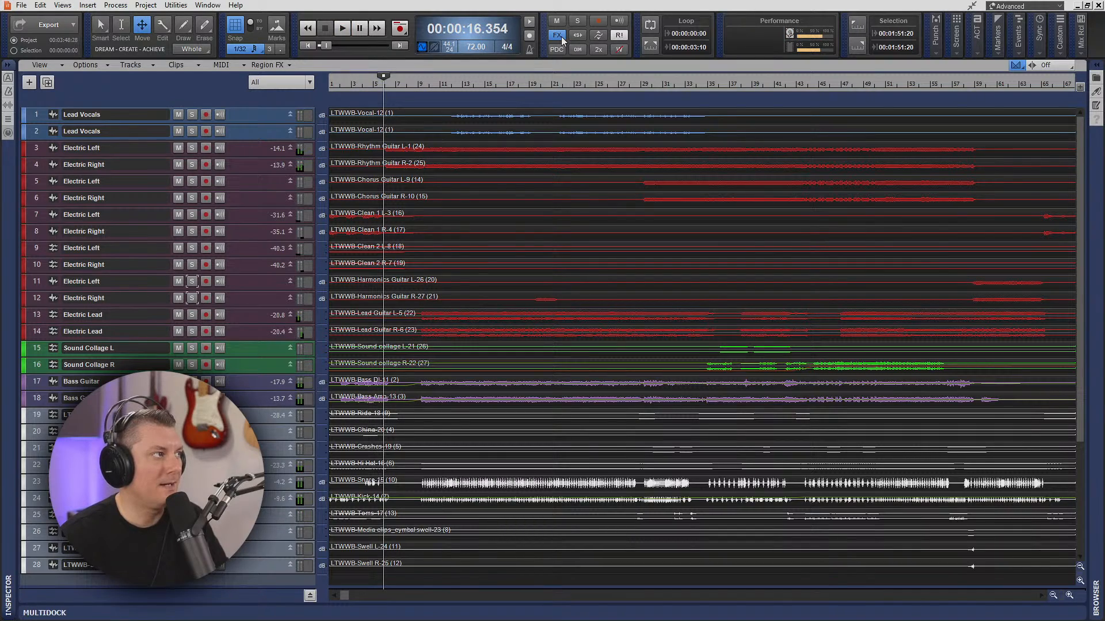
- Play the mix from 0:27.187 with all effects enabled for comparison, stop playback, and return to the project start
{"action": "left_click", "coordinate": [419, 87]}
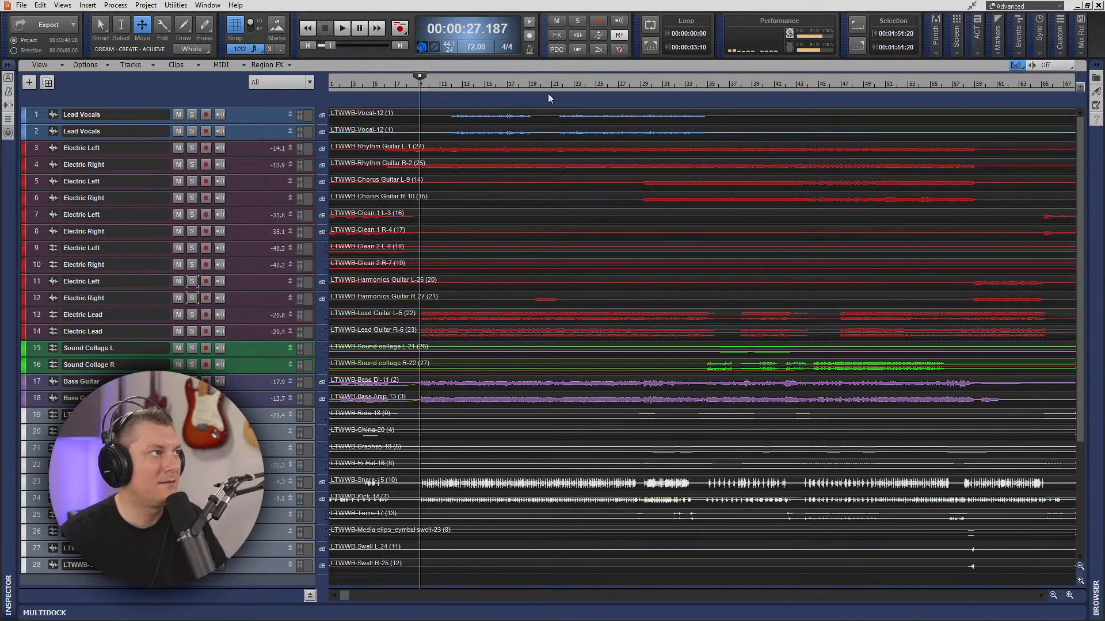
{"action": "key", "text": "space"}
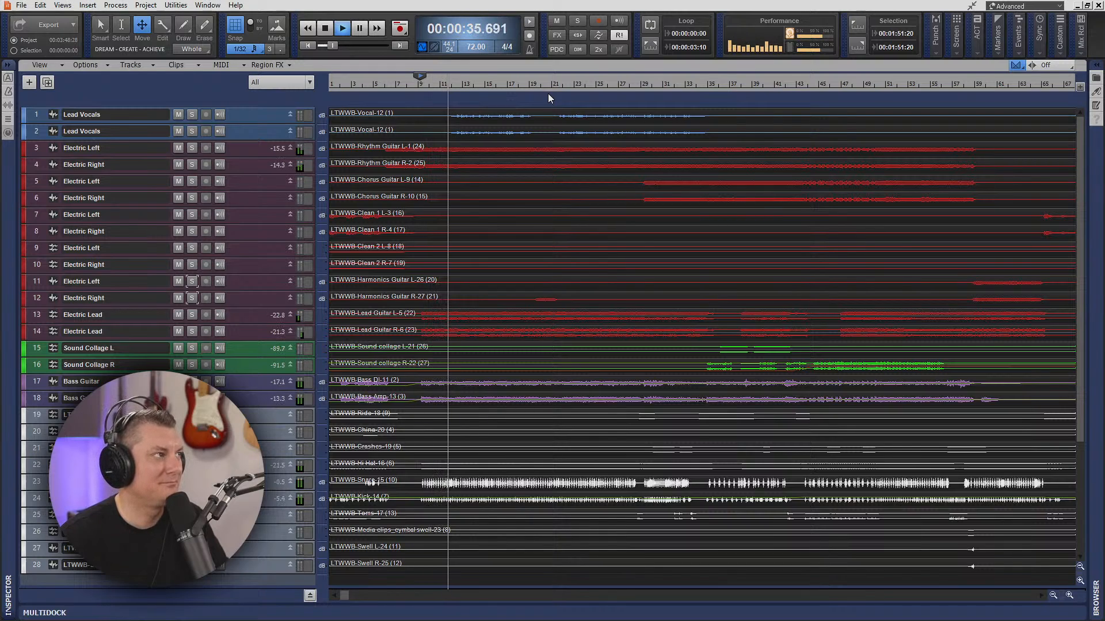
{"action": "key", "text": "space"}
{"action": "left_click", "coordinate": [309, 45]}
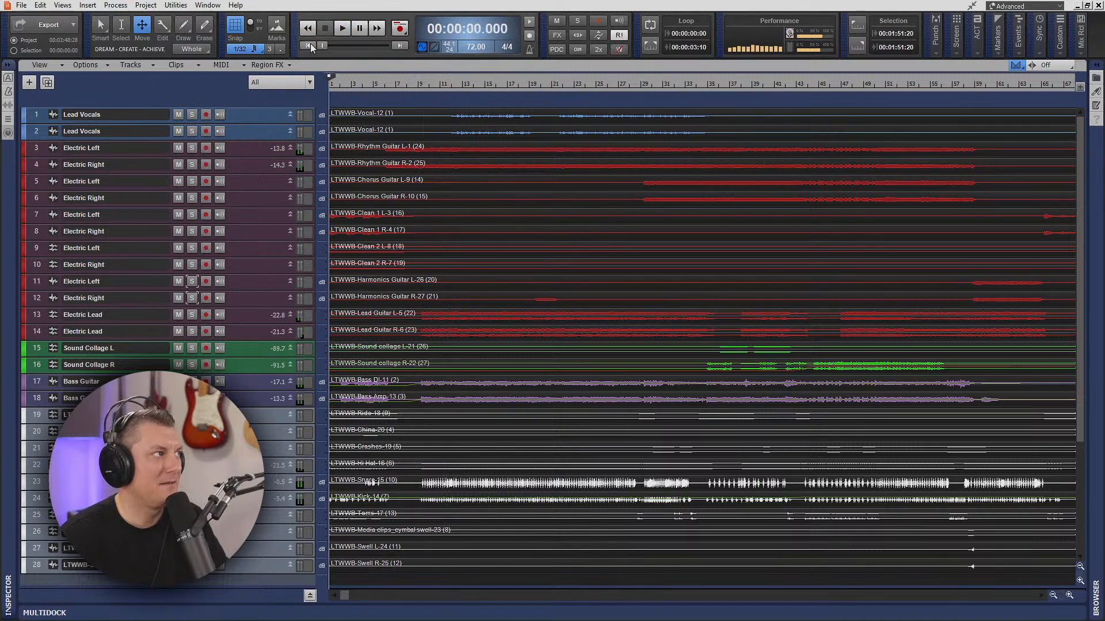